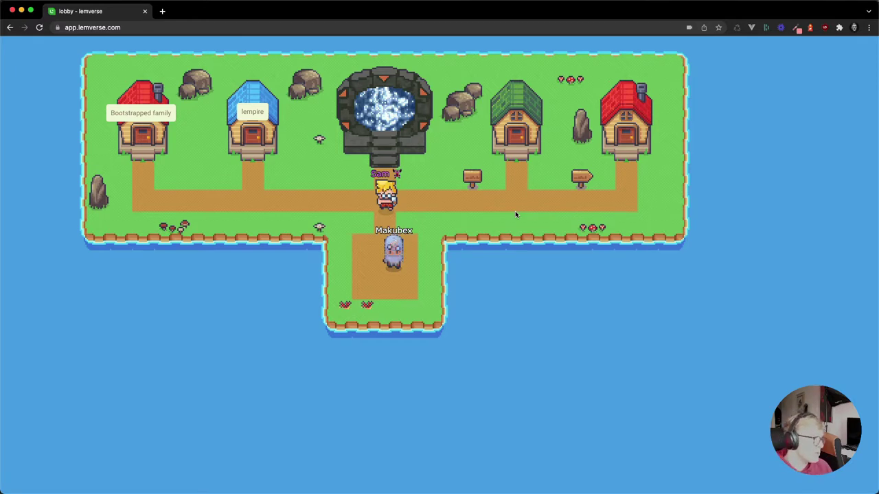
- Open the character editor from the avatar's settings, browse the available hats and headwear, and leave the editor
{"action": "left_click", "coordinate": [390, 195]}
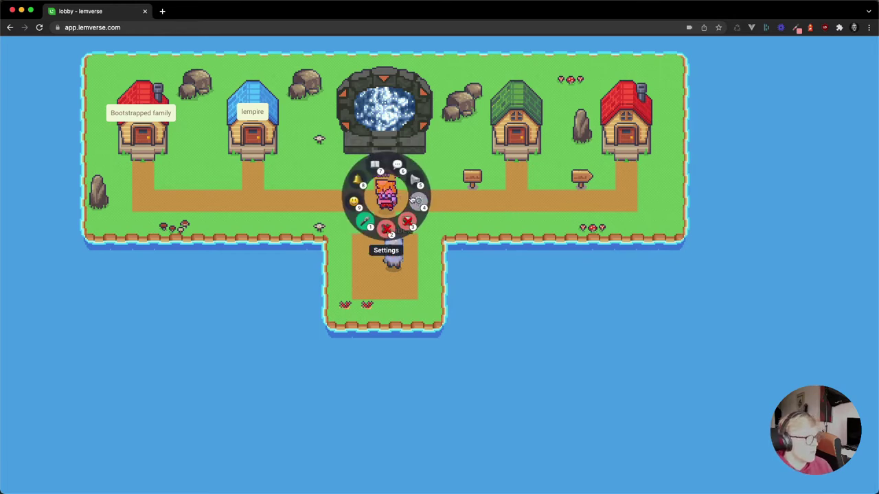
{"action": "left_click", "coordinate": [418, 201]}
{"action": "left_click", "coordinate": [444, 267]}
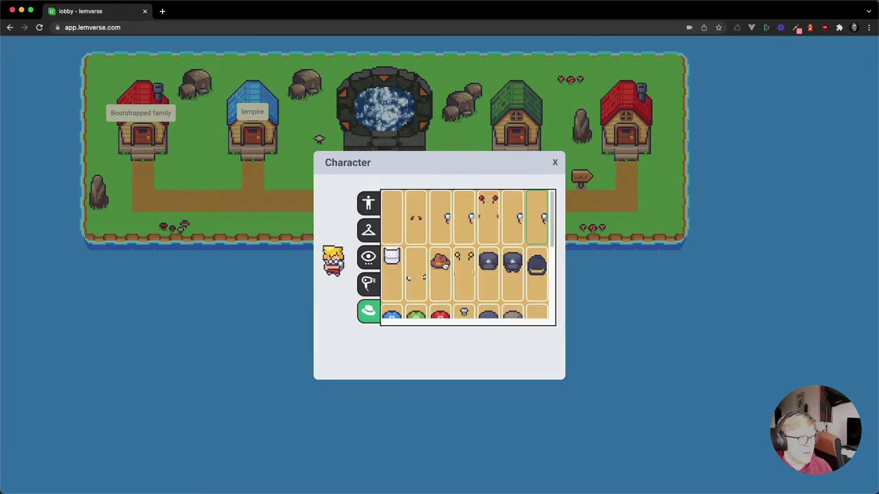
{"action": "scroll", "coordinate": [422, 237], "scroll_direction": "down", "scroll_amount": 5}
{"action": "scroll", "coordinate": [416, 242], "scroll_direction": "up", "scroll_amount": 2}
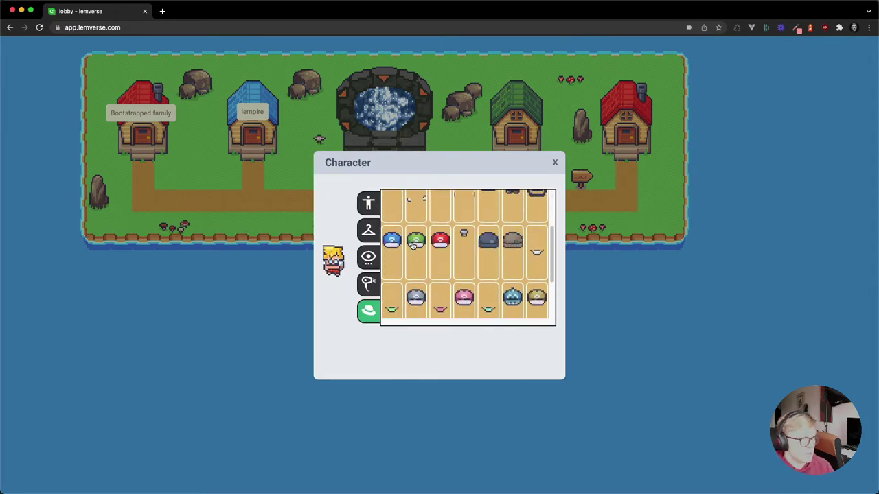
{"action": "key", "text": "Escape"}
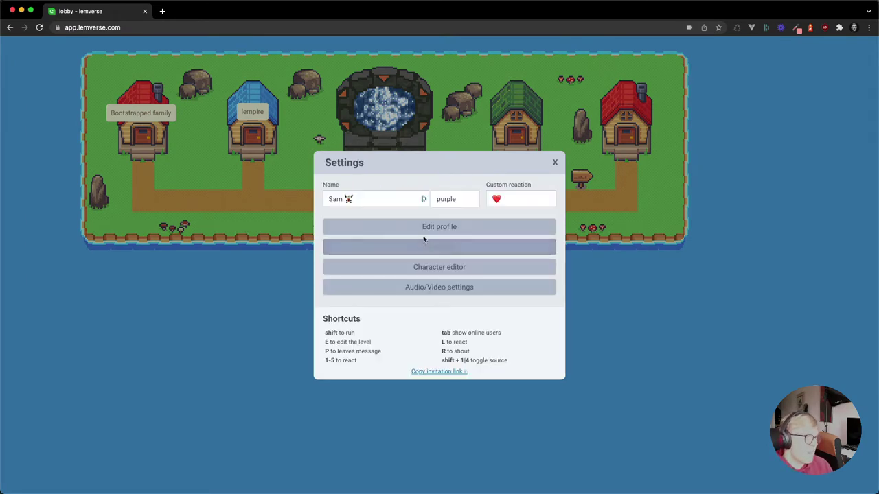
- Review the avatar's own profile details from the settings, and close the settings
{"action": "left_click", "coordinate": [425, 228]}
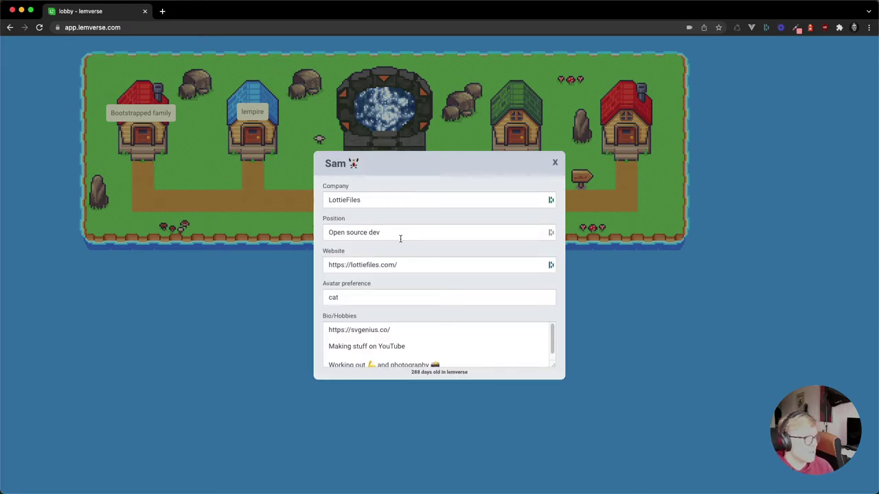
{"action": "key", "text": "Escape"}
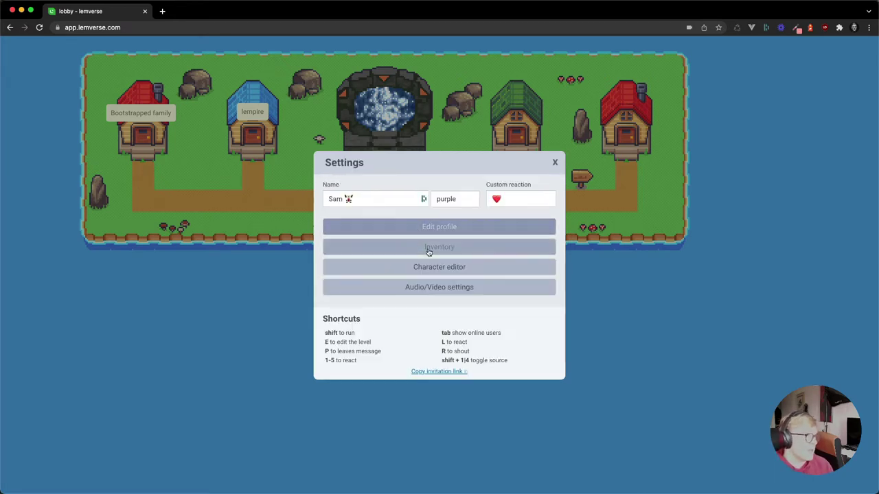
{"action": "key", "text": "Escape"}
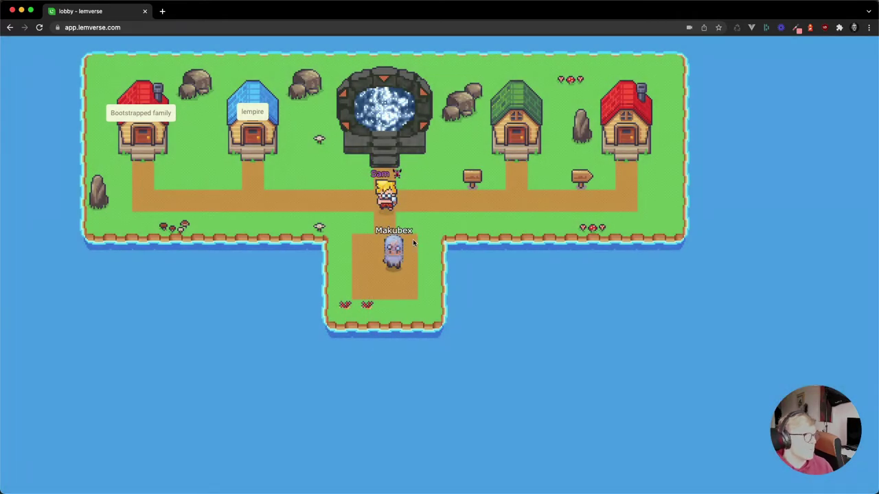
- View the profile of the other player standing on the lower dirt square, and close it
{"action": "left_click", "coordinate": [412, 244]}
{"action": "left_click", "coordinate": [394, 221]}
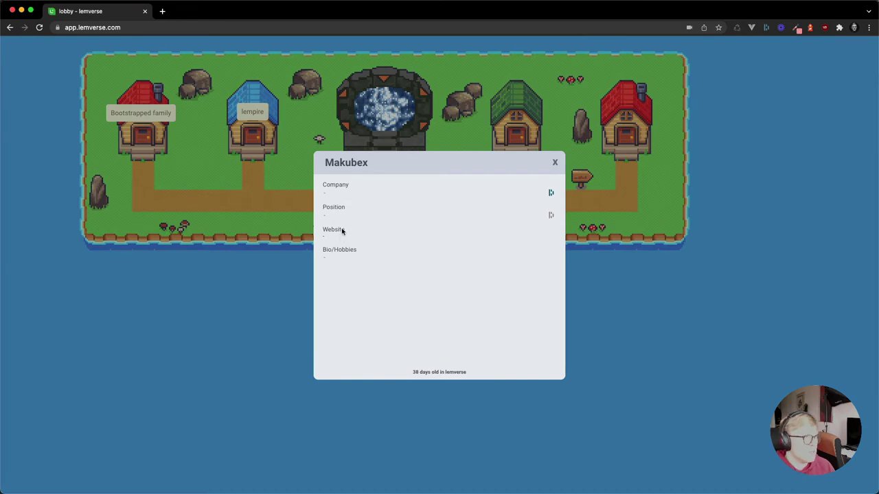
{"action": "key", "text": "Escape"}
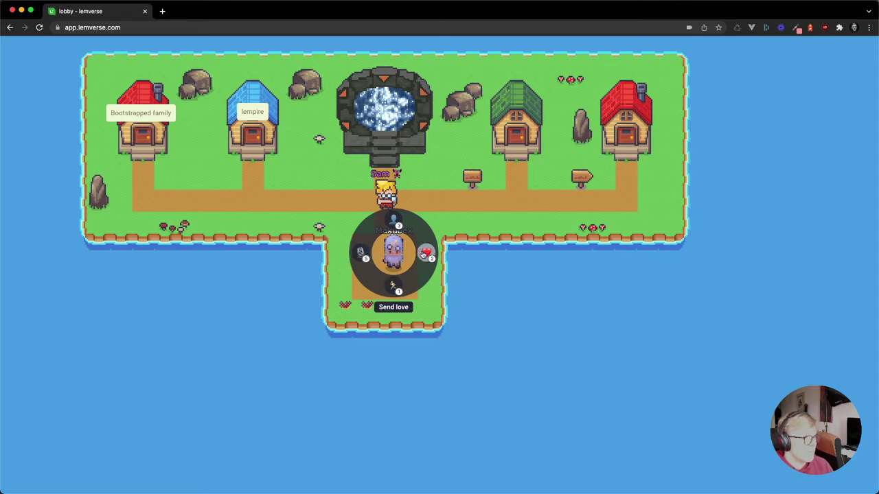
- Send love repeatedly to the other player on the lower dirt square
{"action": "left_click", "coordinate": [423, 254]}
{"action": "left_click", "coordinate": [424, 254]}
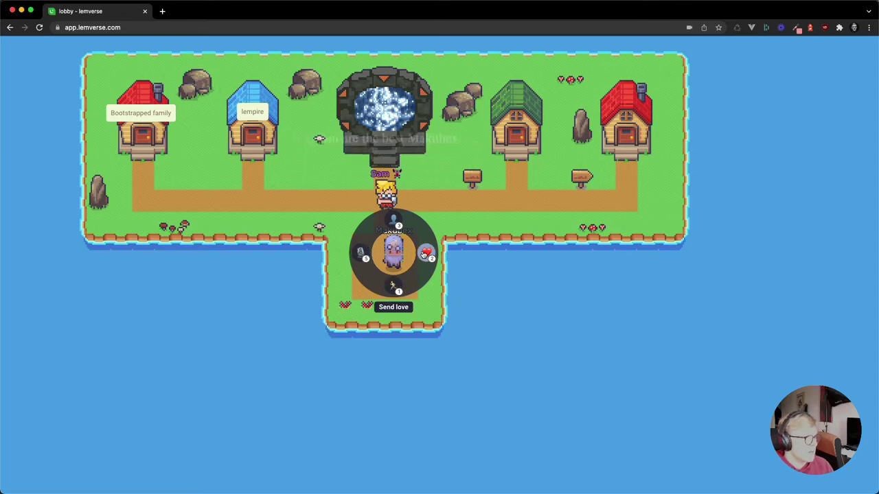
{"action": "left_click", "coordinate": [423, 254]}
{"action": "left_click", "coordinate": [423, 254]}
{"action": "left_click", "coordinate": [423, 254]}
{"action": "left_click", "coordinate": [424, 254]}
{"action": "left_click", "coordinate": [424, 254]}
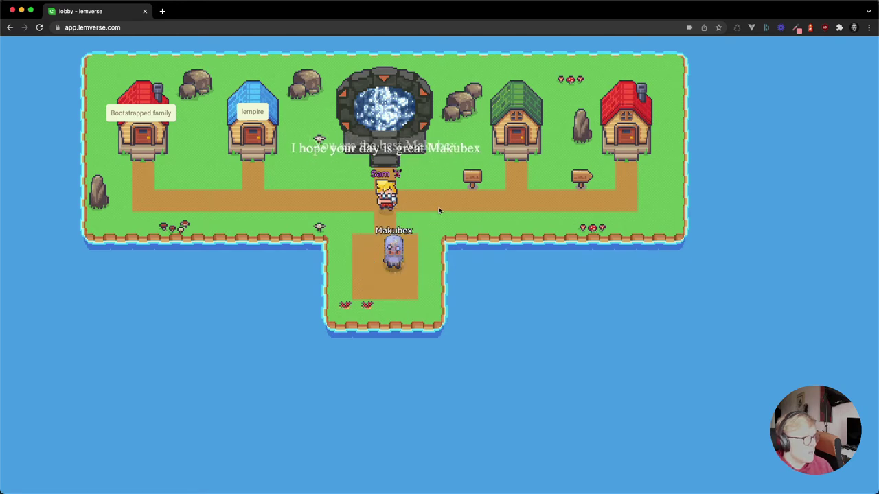
- Open the avatar's Reactions and show several emoji reactions above it, including a smiley and a heart
{"action": "left_click", "coordinate": [393, 205]}
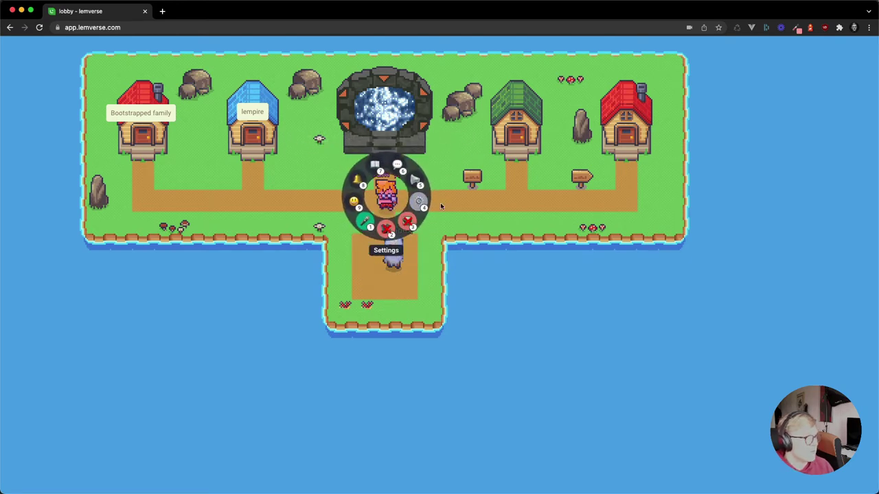
{"action": "left_click", "coordinate": [394, 186]}
{"action": "left_click", "coordinate": [395, 186]}
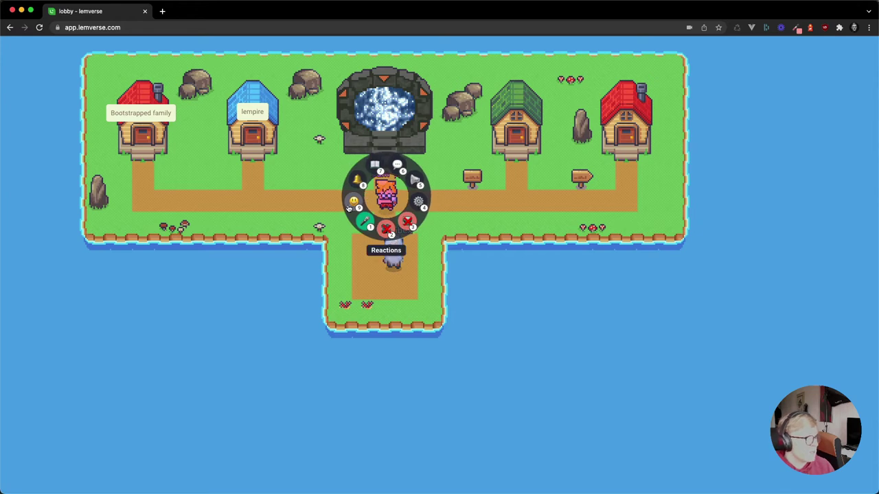
{"action": "left_click", "coordinate": [350, 204]}
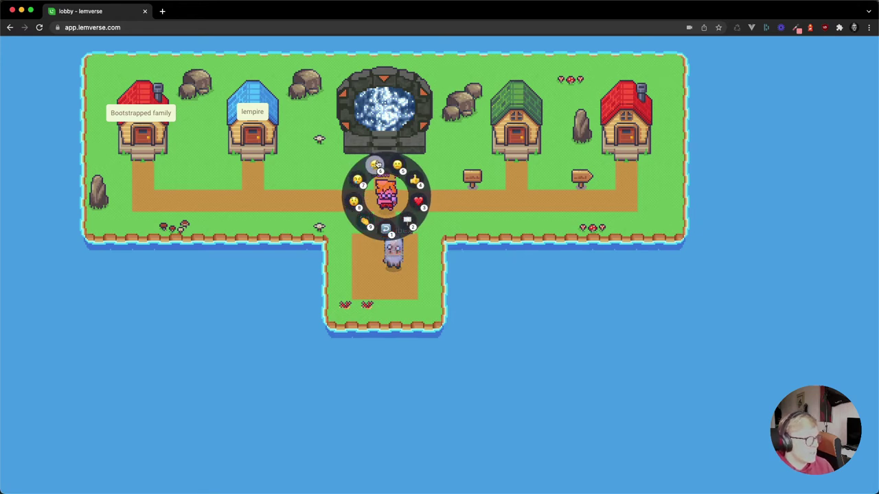
{"action": "left_click", "coordinate": [375, 167]}
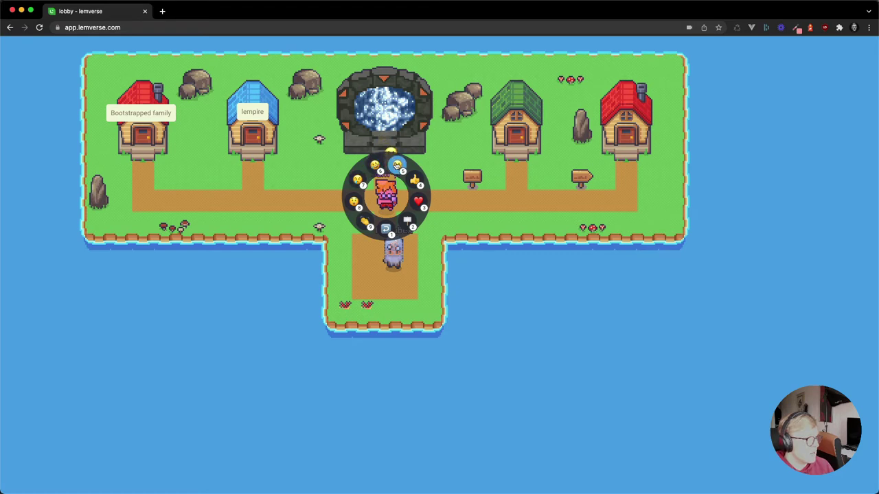
{"action": "left_click", "coordinate": [420, 200]}
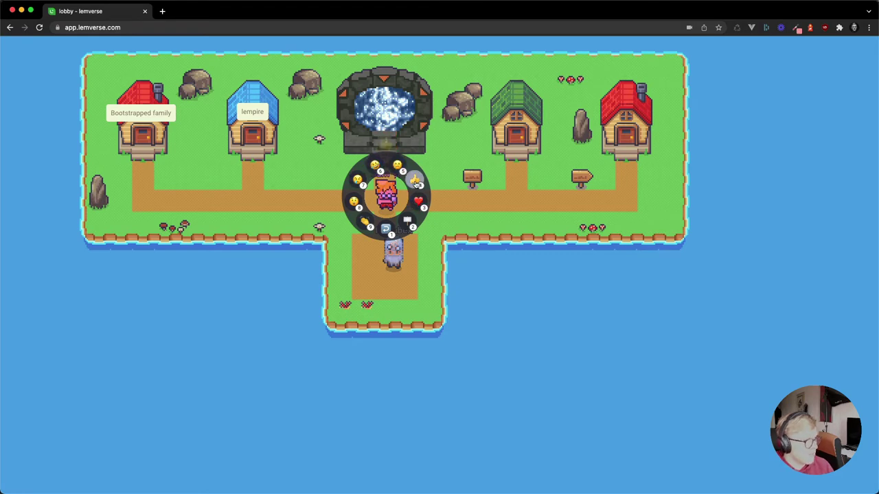
{"action": "key", "text": "1"}
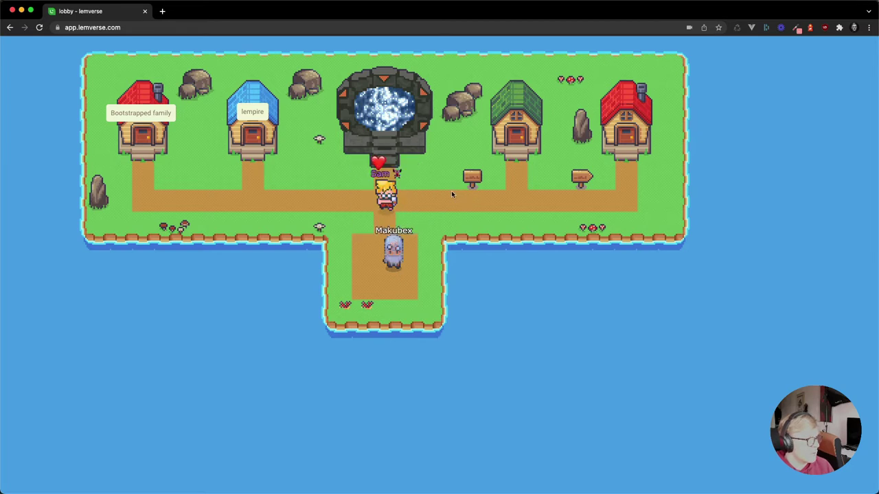
{"action": "key", "text": "1"}
{"action": "key", "text": "2"}
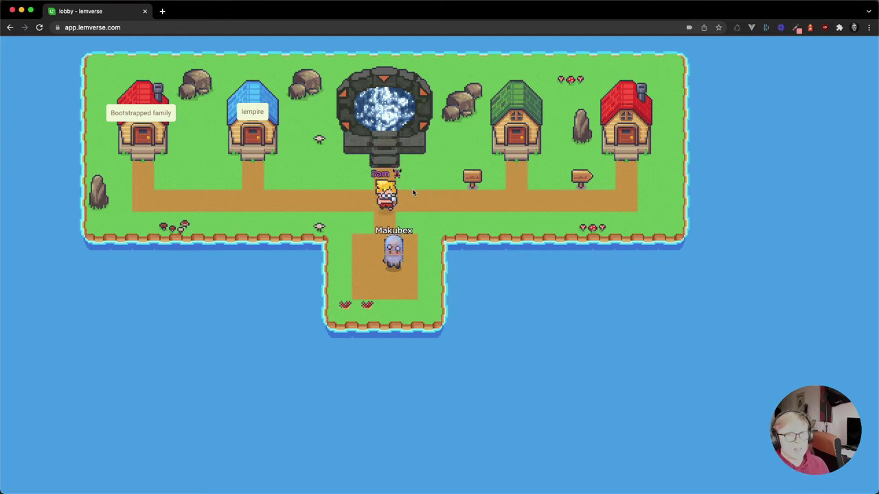
- Walk the avatar up into the portal and travel to the lempire office level
{"action": "key", "text": "Up"}
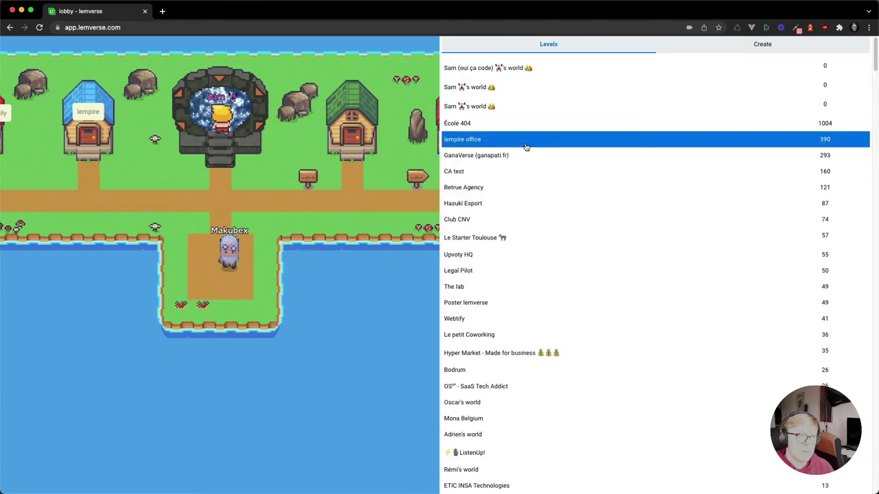
{"action": "left_click", "coordinate": [525, 147]}
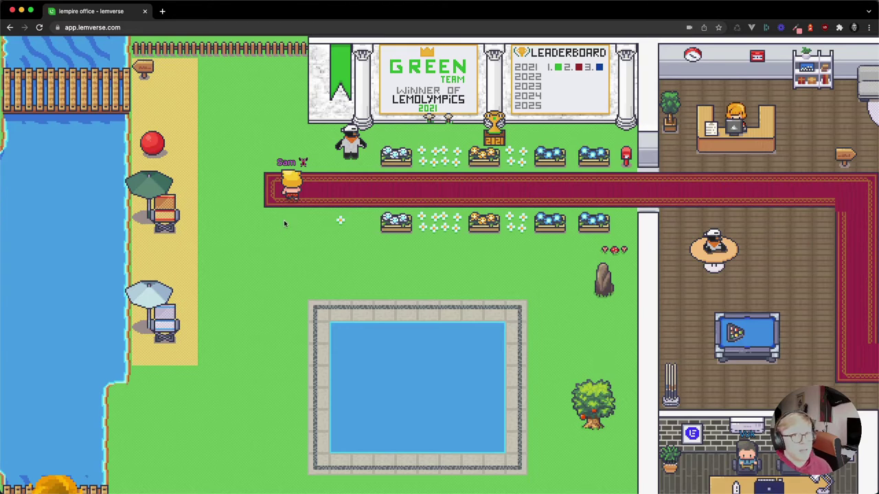
- Walk the avatar along the red carpet from the garden into the office reception
{"action": "scroll", "coordinate": [283, 222], "scroll_direction": "down", "scroll_amount": 5}
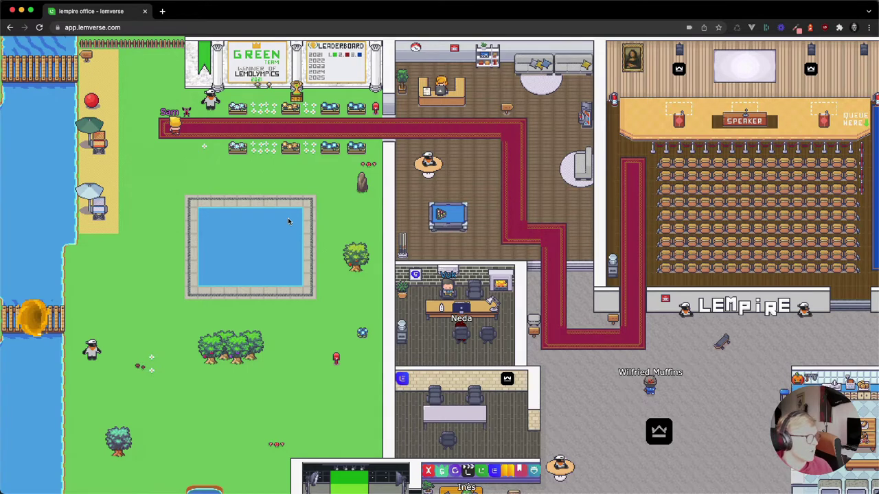
{"action": "key", "text": "Right"}
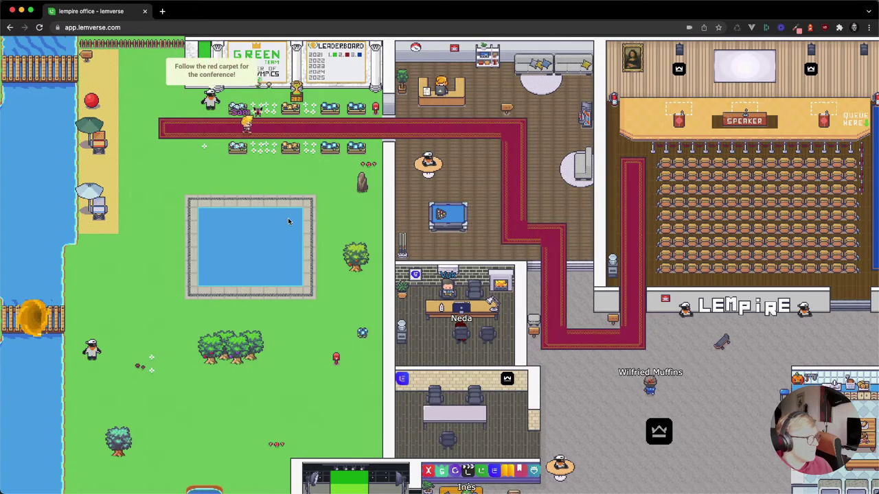
{"action": "key", "text": "Right"}
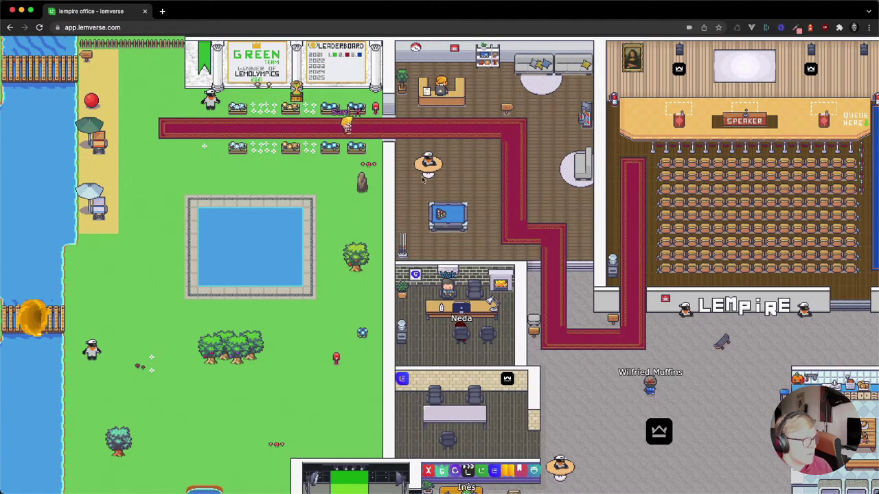
{"action": "key", "text": "Right"}
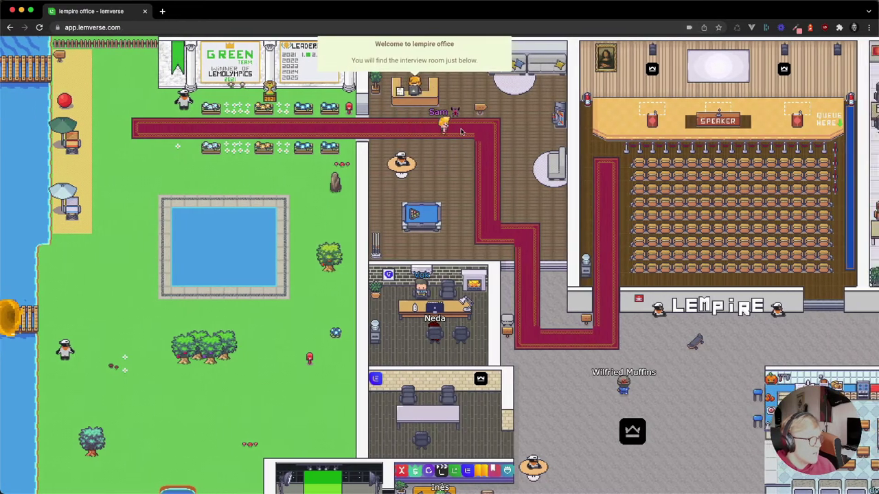
{"action": "key", "text": "Right"}
- Walk the avatar from reception down to the Interviews room sign and into the main hall
{"action": "key", "text": "Down"}
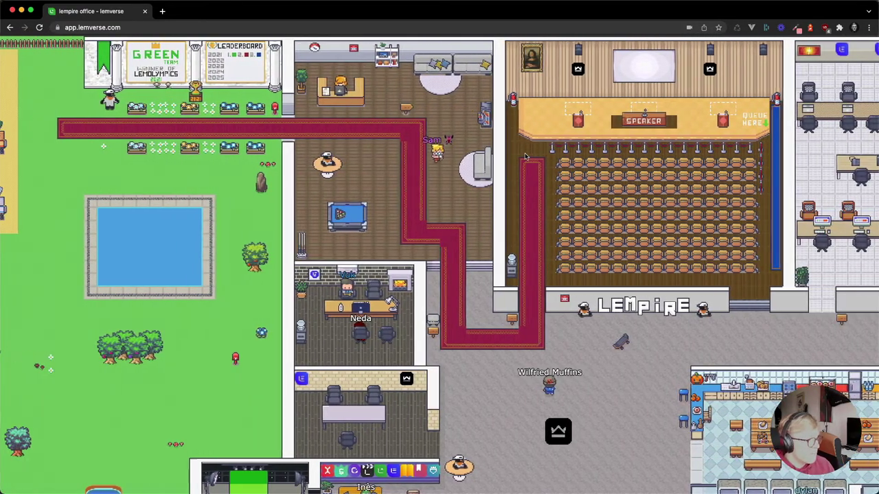
{"action": "key", "text": "Down"}
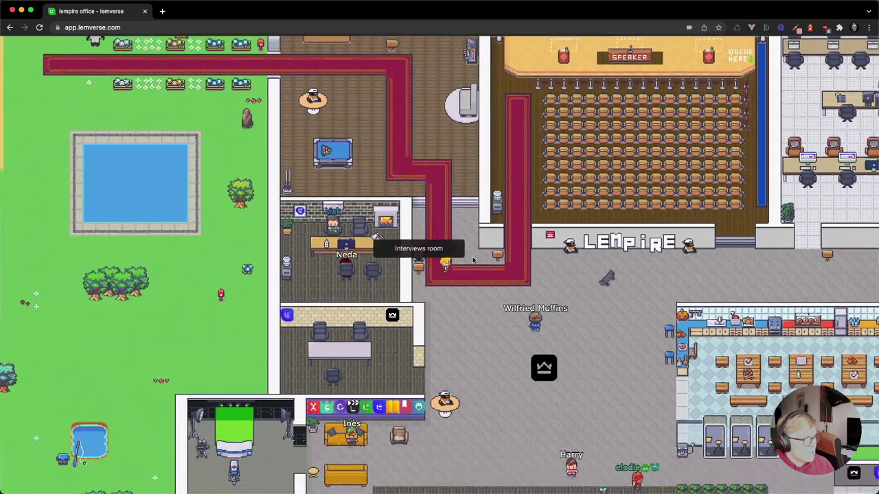
{"action": "key", "text": "Down"}
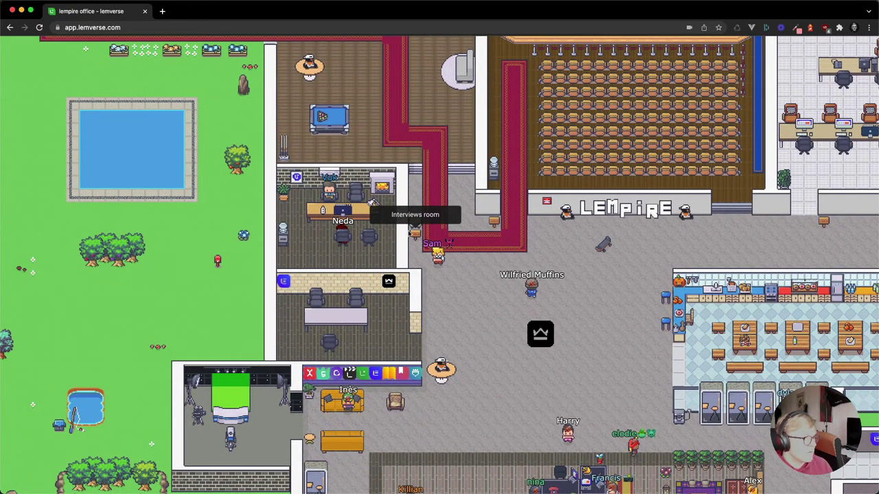
{"action": "key", "text": "Right"}
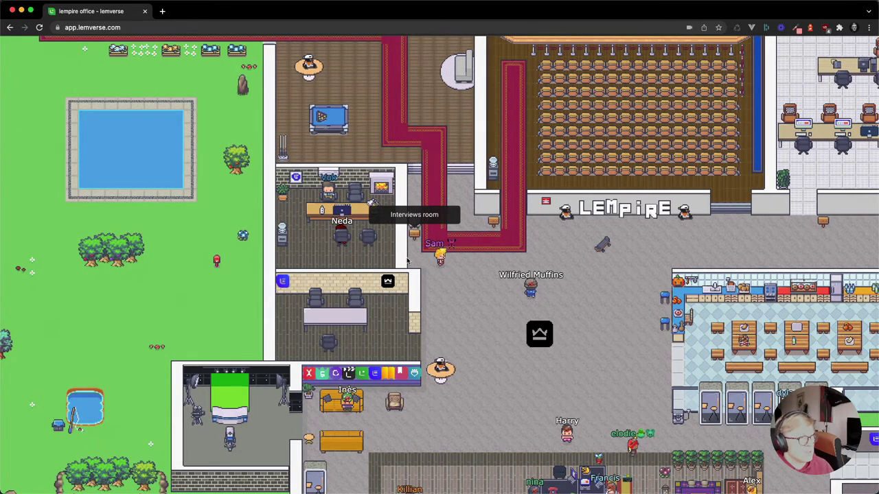
{"action": "key", "text": "Down"}
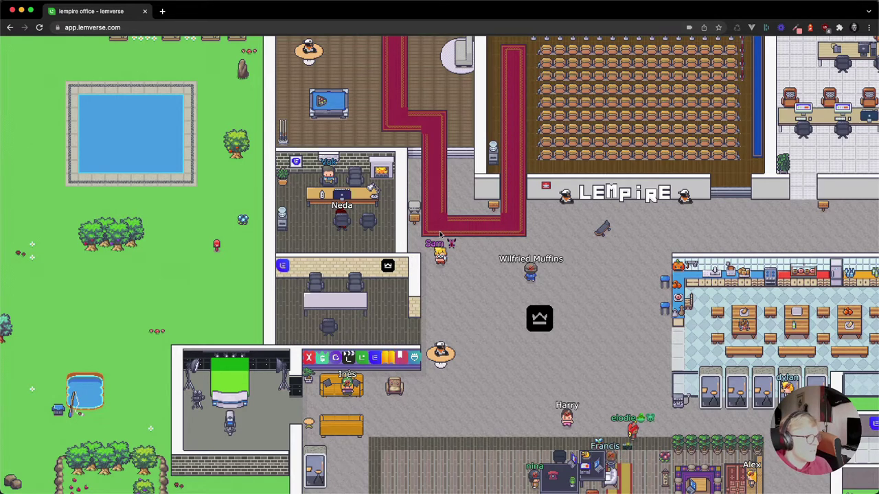
- Walk the avatar across the hall past the LEMPIRE lettering and through the doorway into the conference room
{"action": "key", "text": "Right"}
{"action": "key", "text": "Up"}
{"action": "key", "text": "Right"}
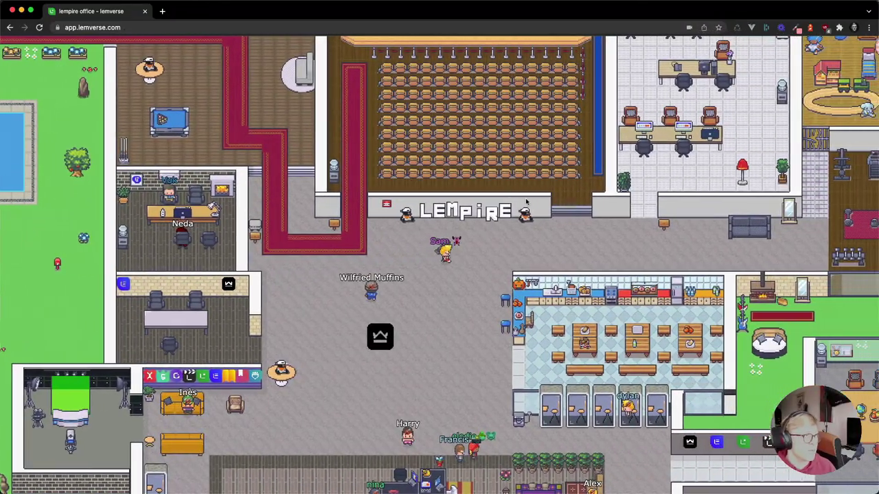
{"action": "key", "text": "Right"}
{"action": "key", "text": "Up"}
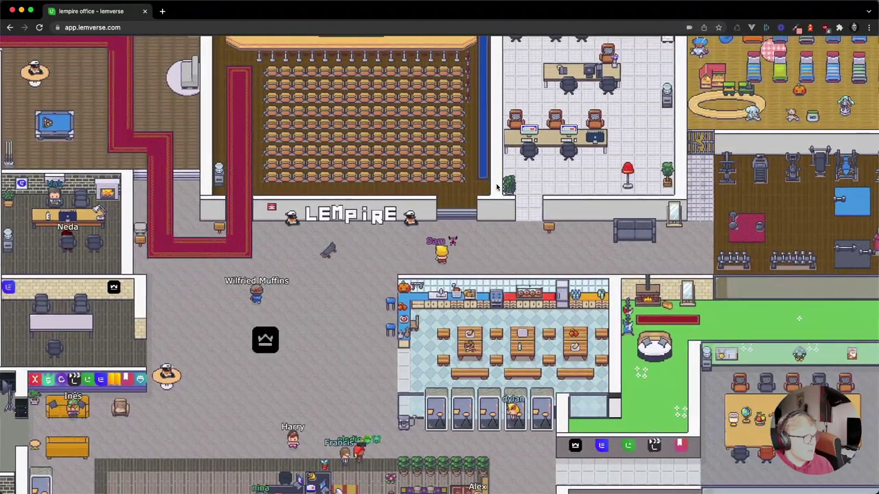
{"action": "key", "text": "Up"}
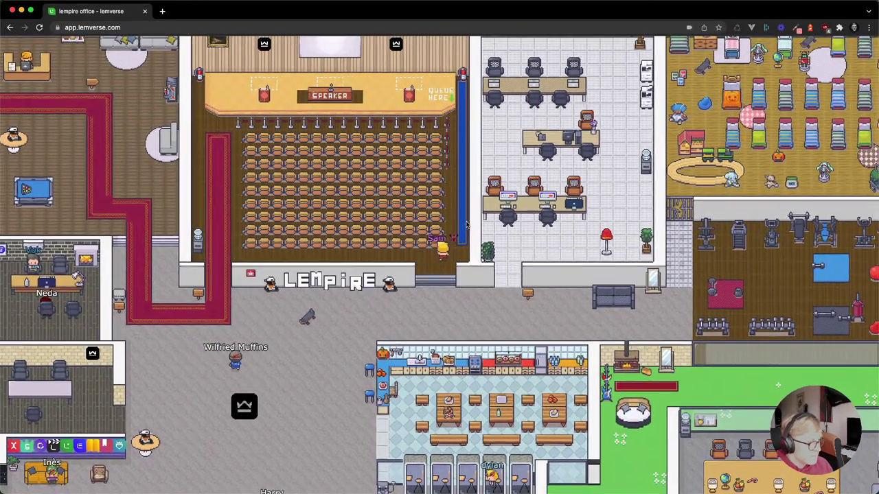
{"action": "key", "text": "Up"}
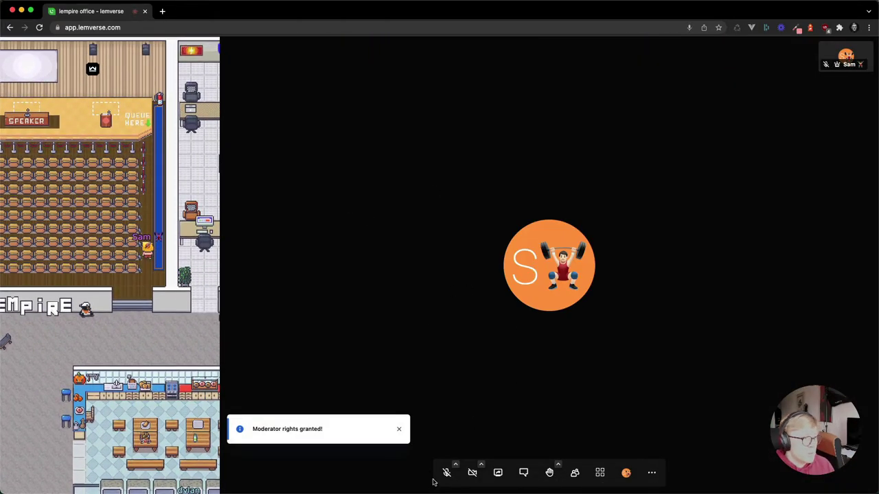
- Walk the avatar into the middle of the conference room's seating rows
{"action": "key", "text": "Left"}
{"action": "key", "text": "Up"}
{"action": "key", "text": "Left"}
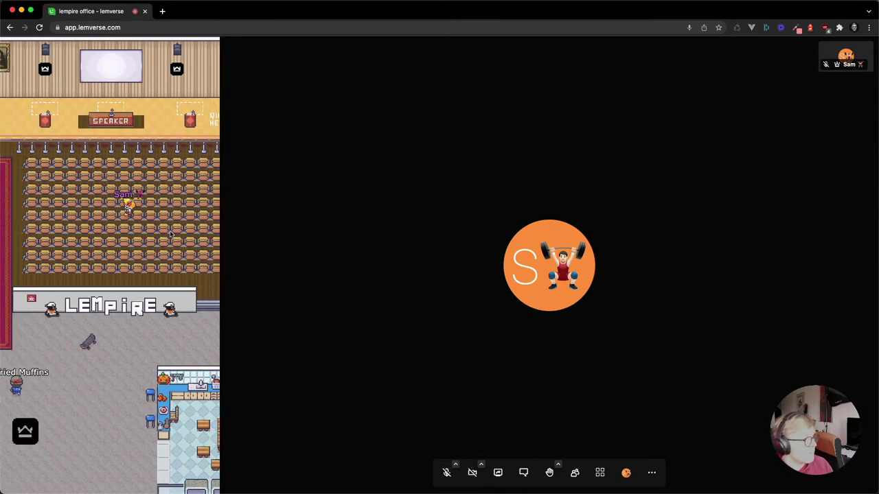
- Walk the avatar through the seats and over to the blue queue lane beside the stage
{"action": "key", "text": "Left"}
{"action": "key", "text": "Up"}
{"action": "key", "text": "Up"}
{"action": "key", "text": "Right"}
{"action": "key", "text": "Up"}
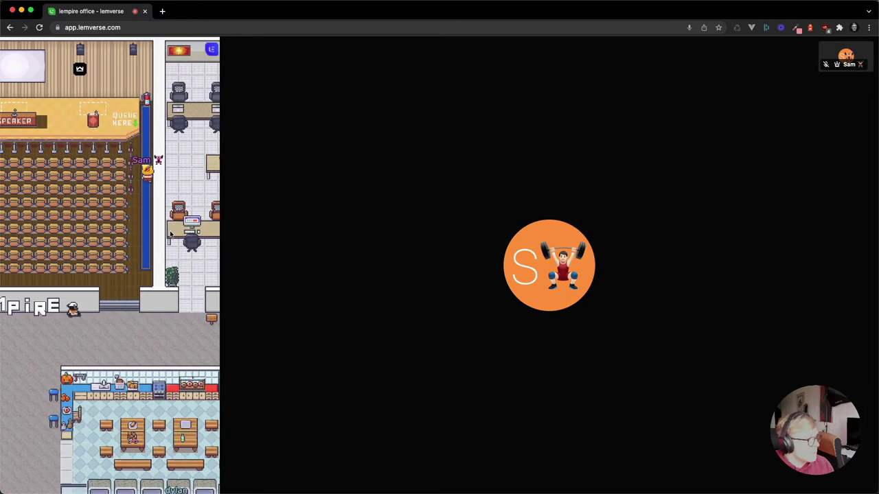
- Walk the avatar up the blue queue lane onto the stage and over to the lectern nearest the lane
{"action": "key", "text": "Up"}
{"action": "key", "text": "Left"}
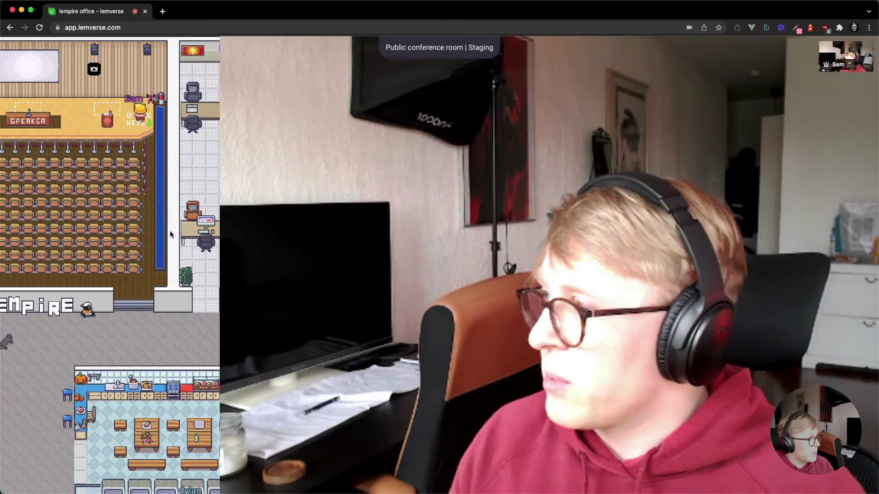
{"action": "key", "text": "Down"}
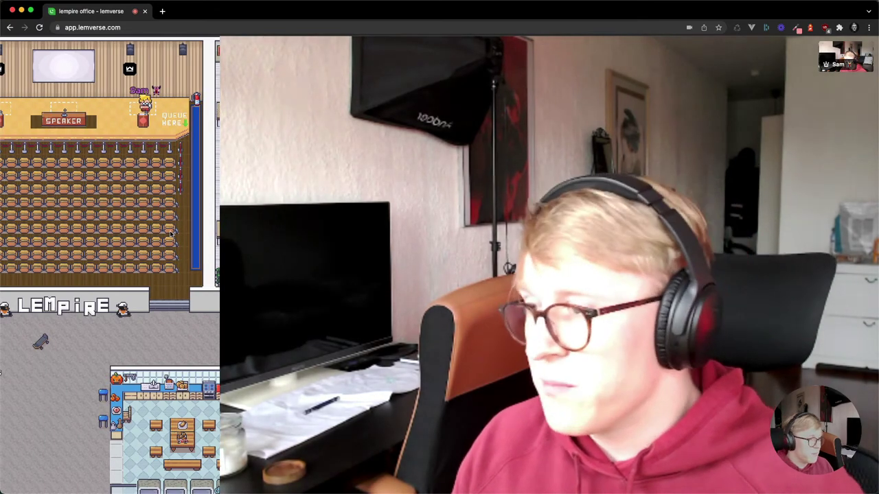
{"action": "mouse_move", "coordinate": [438, 240]}
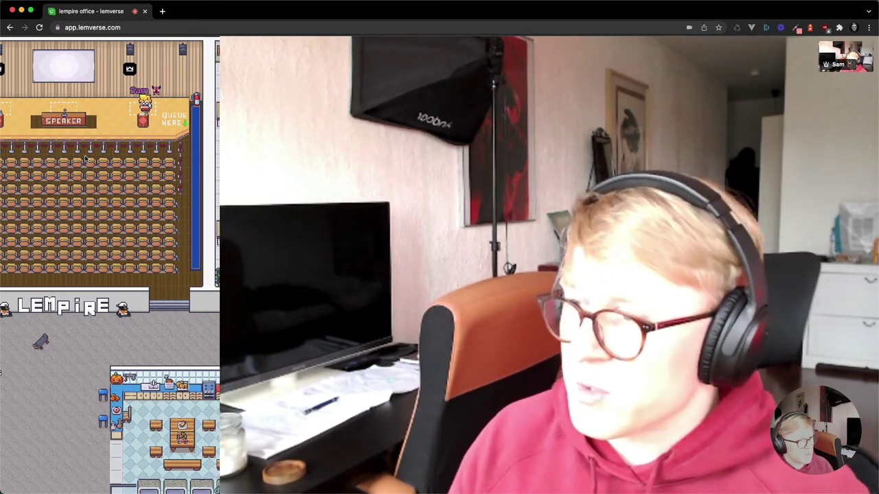
- Walk the avatar across the stage behind the SPEAKER desk to the lectern at the opposite end
{"action": "key", "text": "Left"}
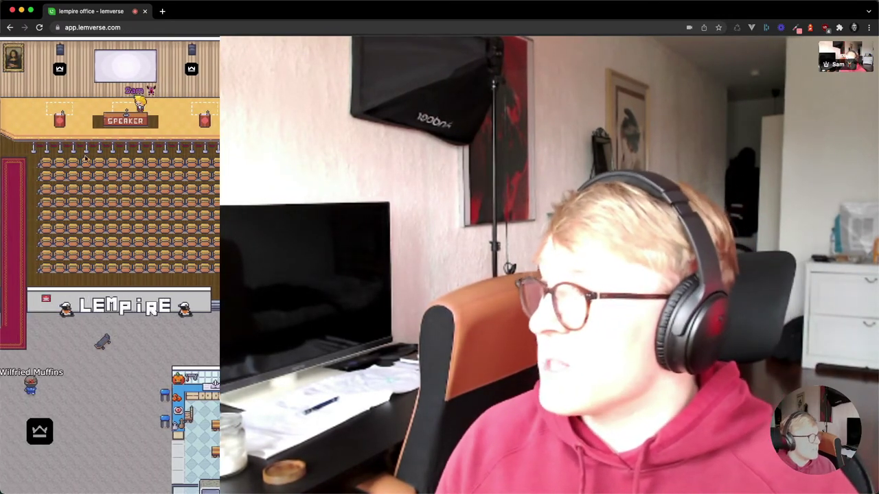
{"action": "mouse_move", "coordinate": [143, 129]}
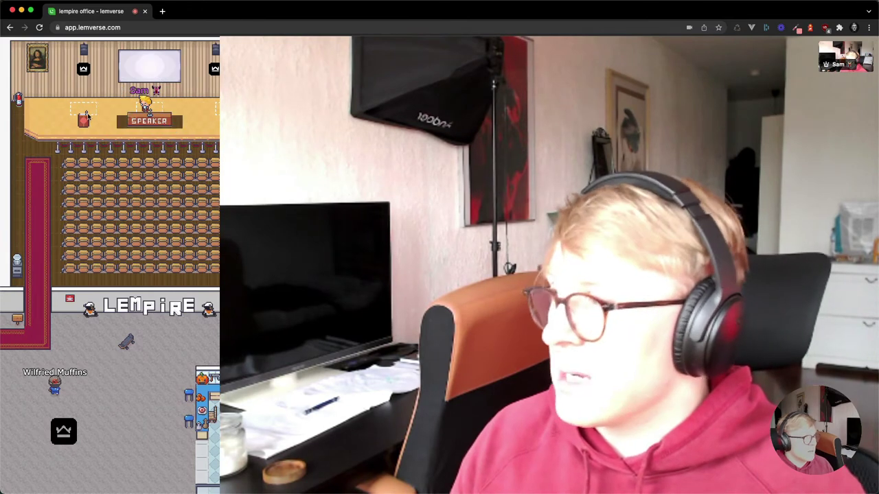
{"action": "key", "text": "Left"}
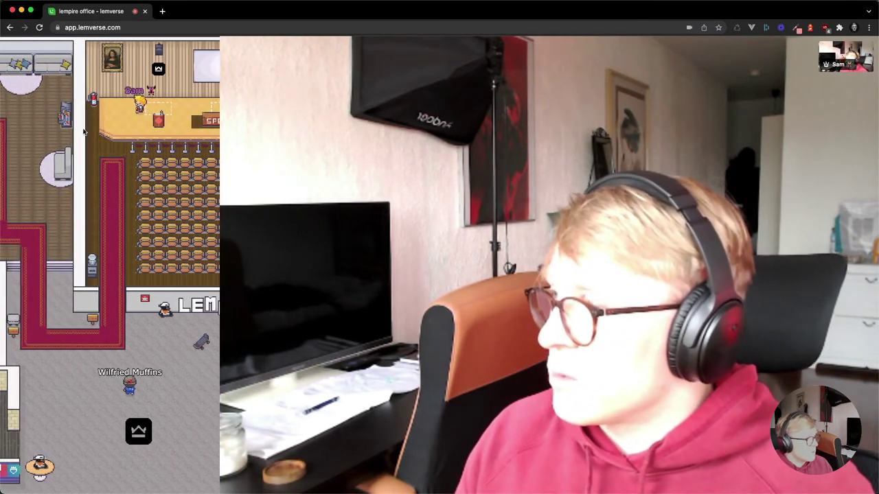
- Walk the avatar off the stage, along the red carpet into the hall and across to the coworking space sign
{"action": "key", "text": "Down"}
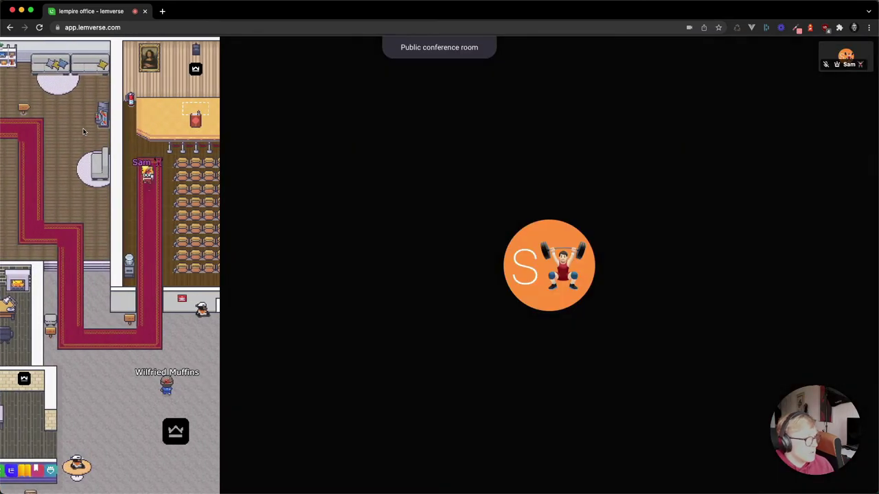
{"action": "key", "text": "Down"}
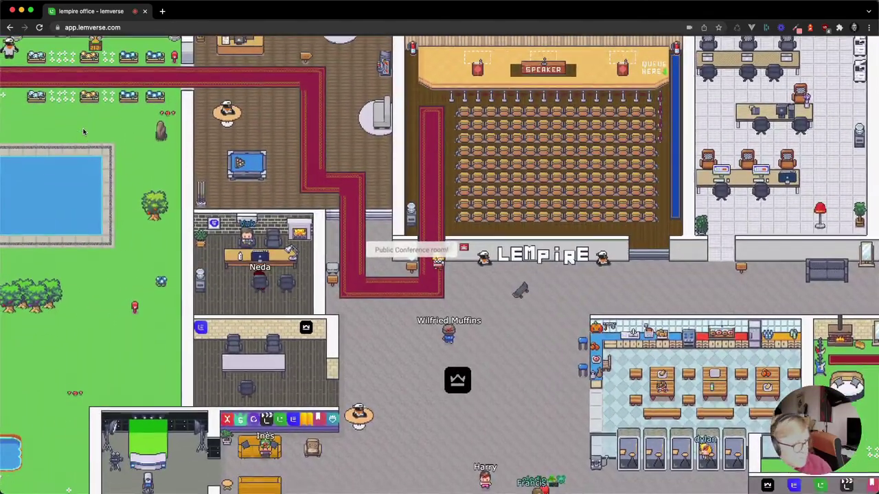
{"action": "key", "text": "Right"}
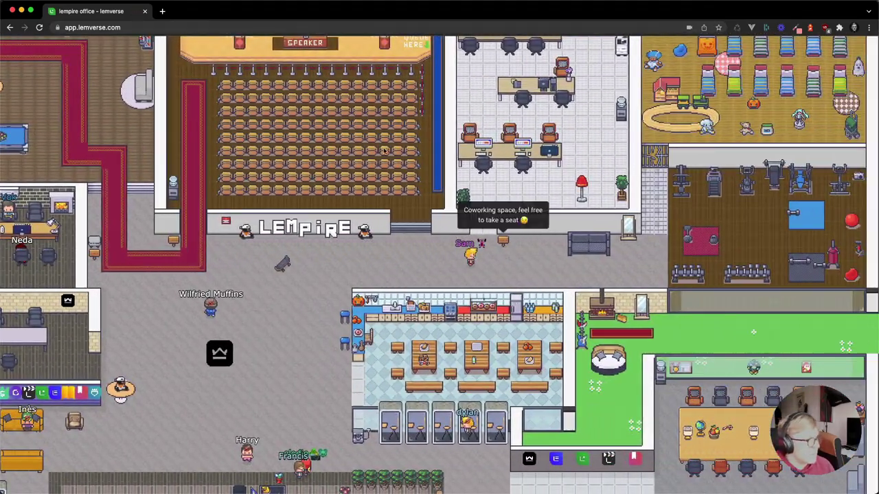
- Walk the avatar past the coworking entrance and sofa, then up the tiled passage into the Bedrooms
{"action": "key", "text": "Up"}
{"action": "key", "text": "Down"}
{"action": "key", "text": "Right"}
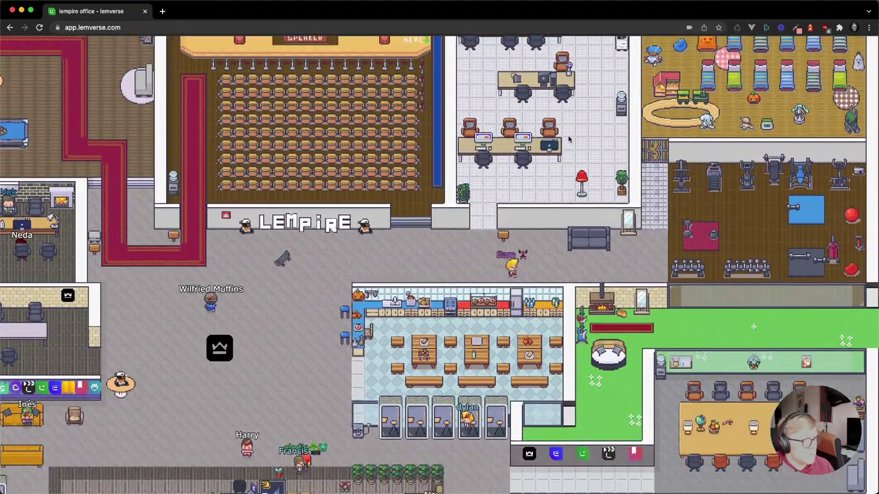
{"action": "key", "text": "Right"}
{"action": "key", "text": "Up"}
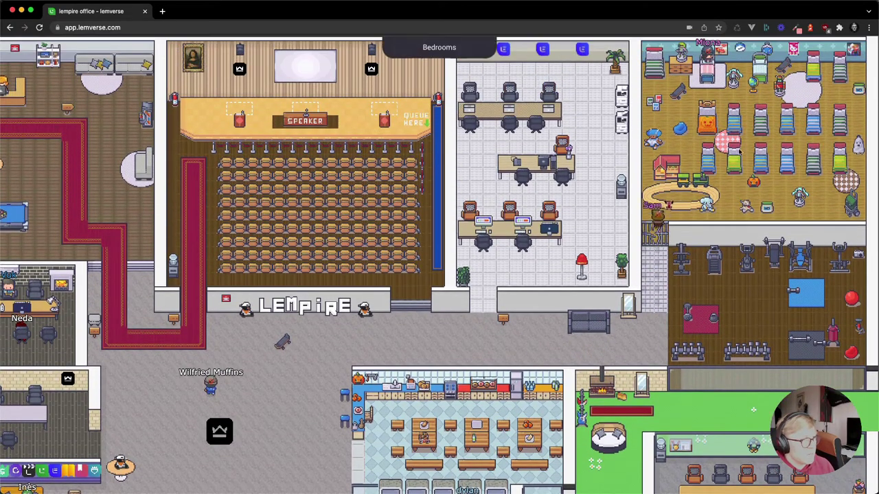
- Walk the avatar out of the Bedrooms, back through the main hall and into the Kitchen entrance
{"action": "key", "text": "Down"}
{"action": "key", "text": "Left"}
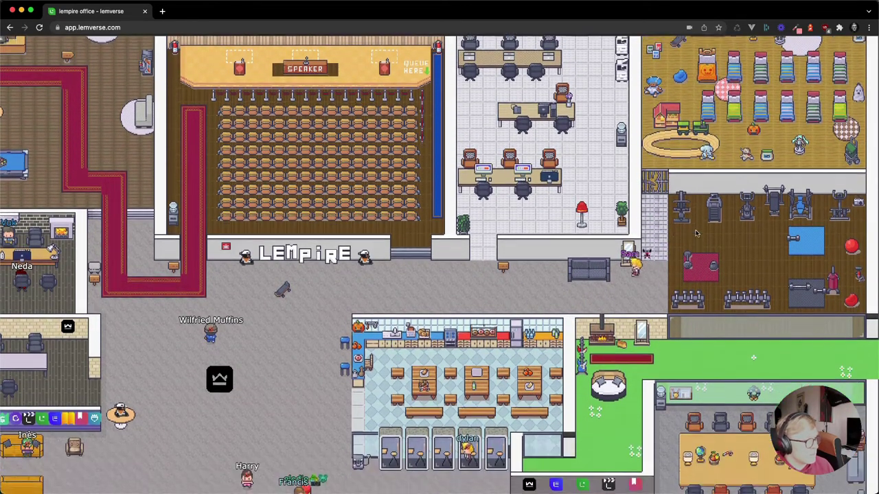
{"action": "key", "text": "Left"}
{"action": "key", "text": "Down"}
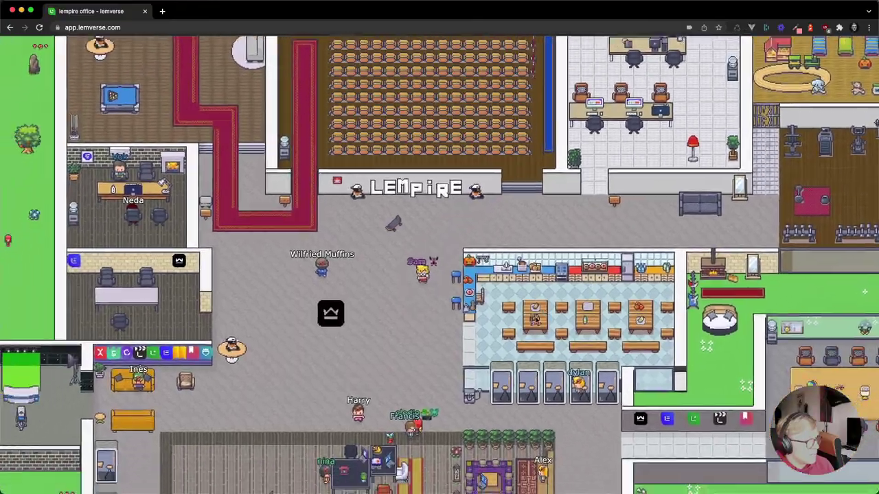
{"action": "key", "text": "Right"}
{"action": "key", "text": "Left"}
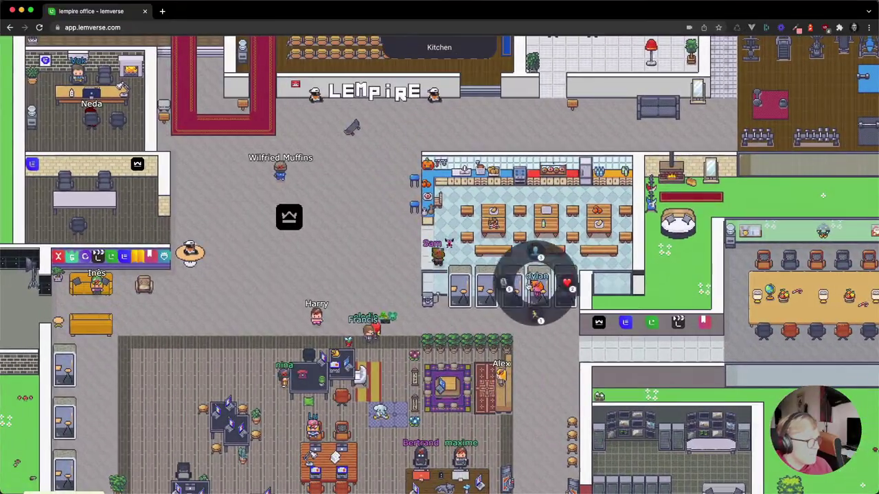
- Walk the avatar out of the kitchen to the first phone booth and use an option in its quick-action menu
{"action": "key", "text": "Down"}
{"action": "key", "text": "Right"}
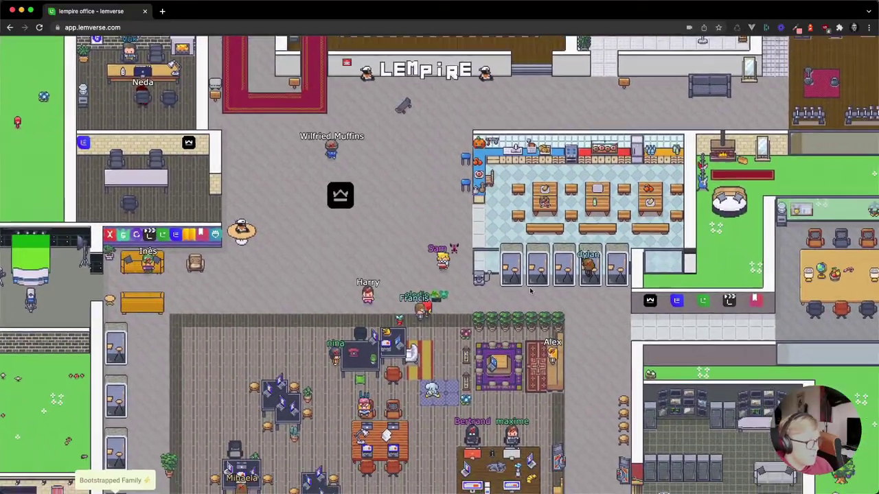
{"action": "key", "text": "Right"}
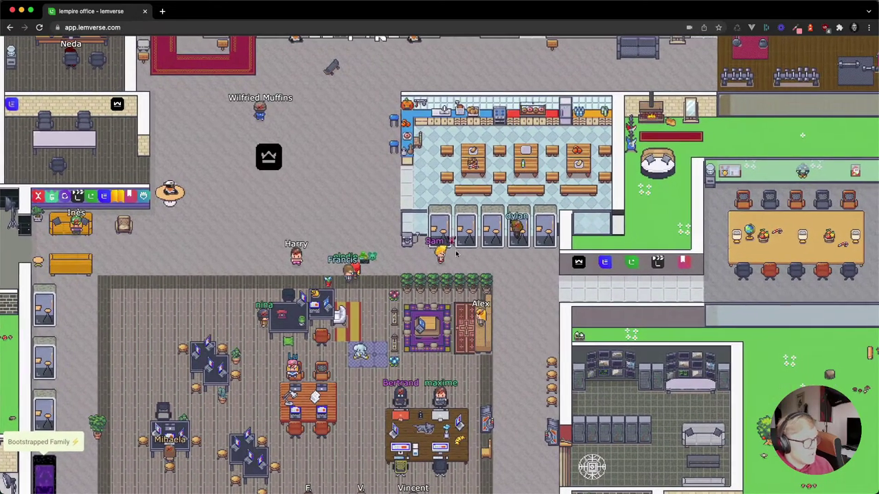
{"action": "key", "text": "Up"}
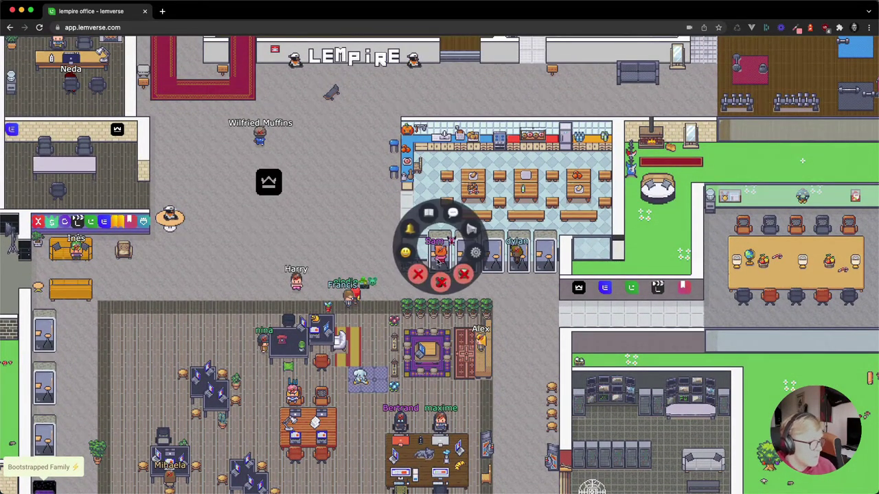
{"action": "left_click", "coordinate": [441, 282]}
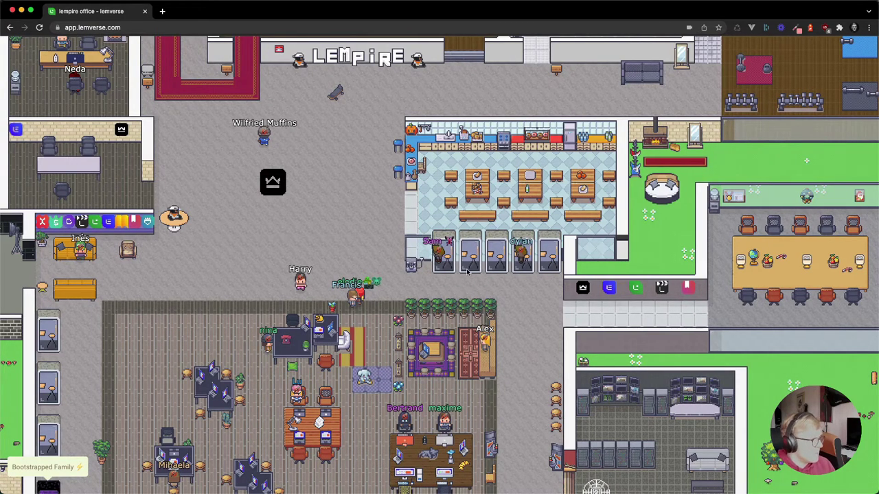
- Walk the avatar out of the phone booth and up to the two colleagues in the hall to join their video conversation
{"action": "key", "text": "Left"}
{"action": "key", "text": "Down"}
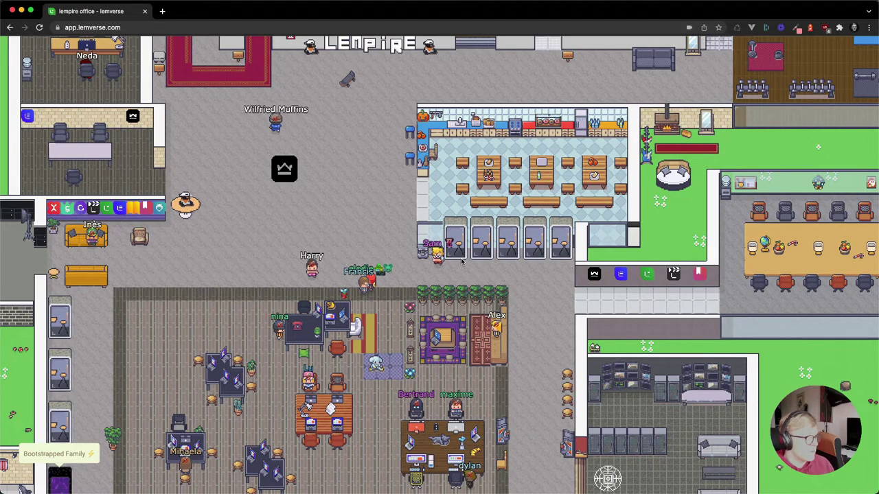
{"action": "key", "text": "Left"}
{"action": "key", "text": "Down"}
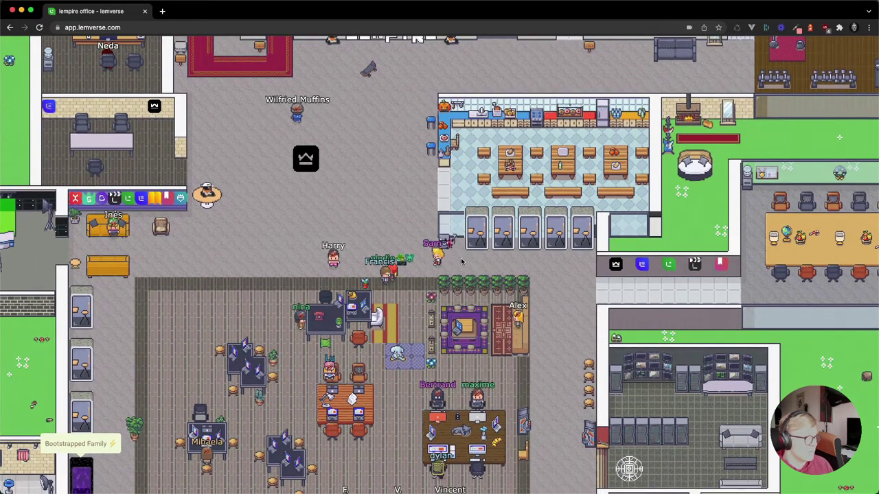
{"action": "key", "text": "Left"}
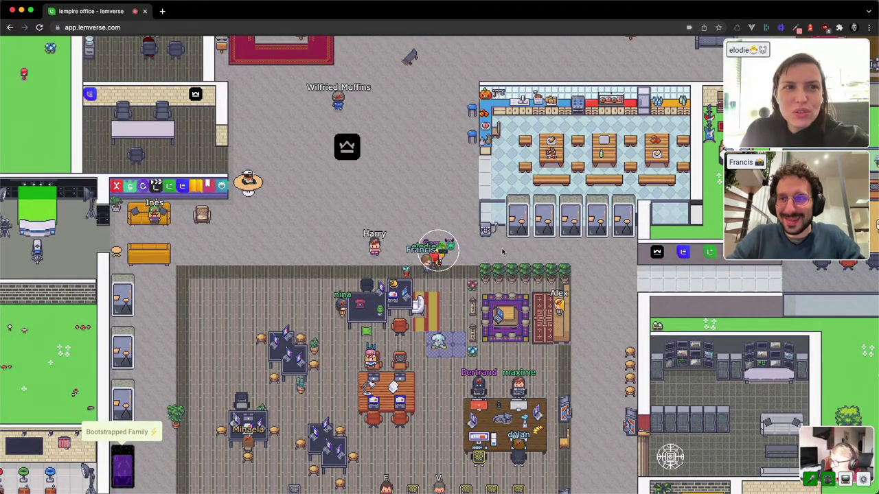
- Leave the two colleagues' conversation and walk the avatar to the upper edge of the lemplato open space
{"action": "key", "text": "Up"}
{"action": "key", "text": "Left"}
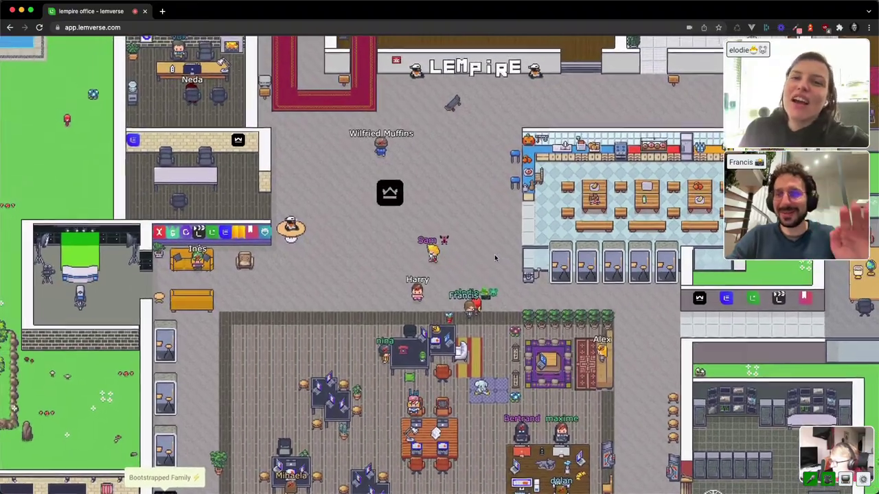
{"action": "key", "text": "Left"}
{"action": "key", "text": "Down"}
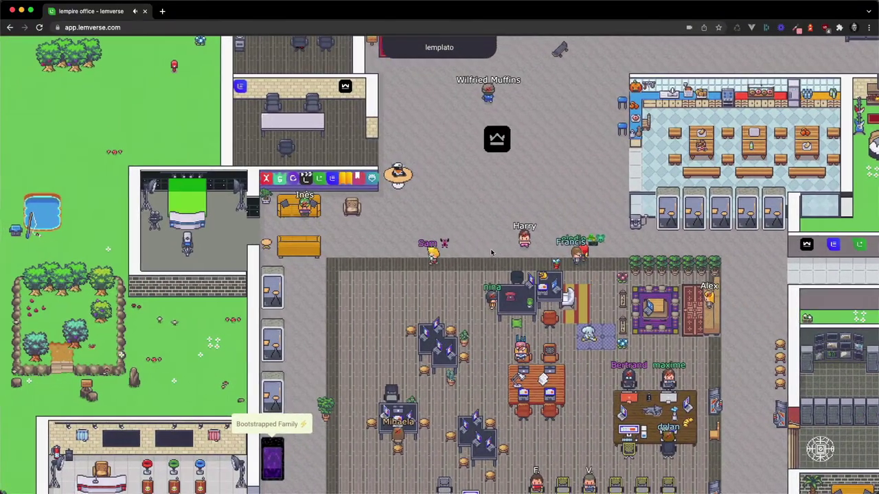
{"action": "key", "text": "Left"}
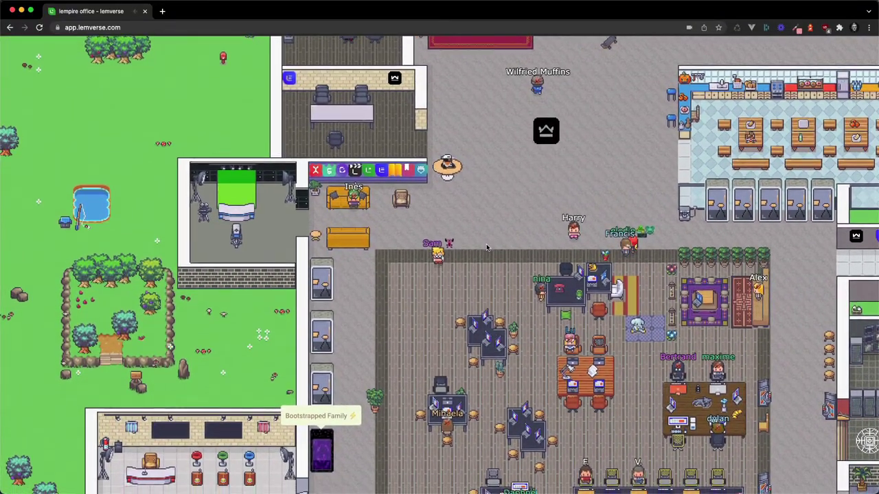
- Walk the avatar down through the lemplato open space to the desks opposite the Bootstrapped Family portal
{"action": "key", "text": "Down"}
{"action": "key", "text": "Left"}
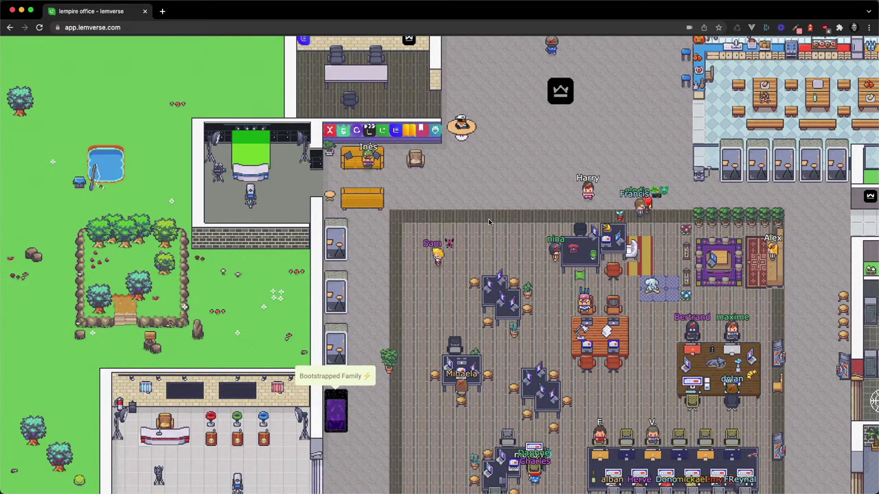
{"action": "key", "text": "Down"}
{"action": "key", "text": "Left"}
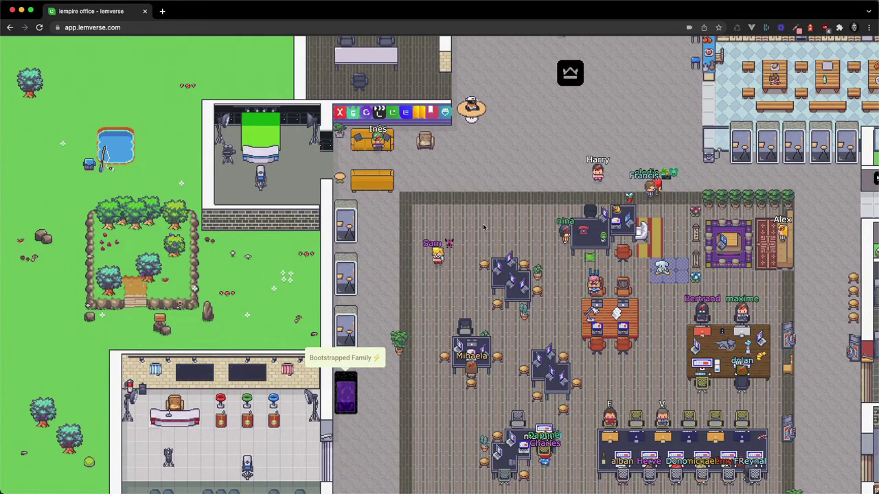
{"action": "key", "text": "Down"}
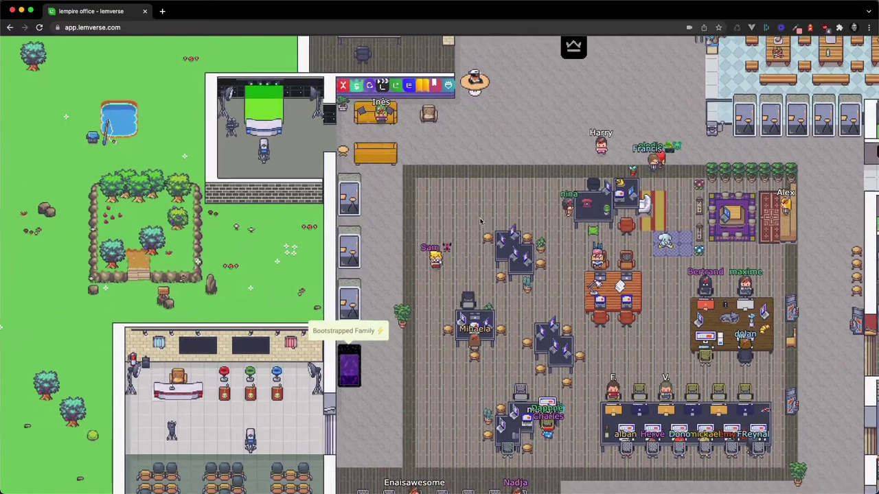
{"action": "key", "text": "Down"}
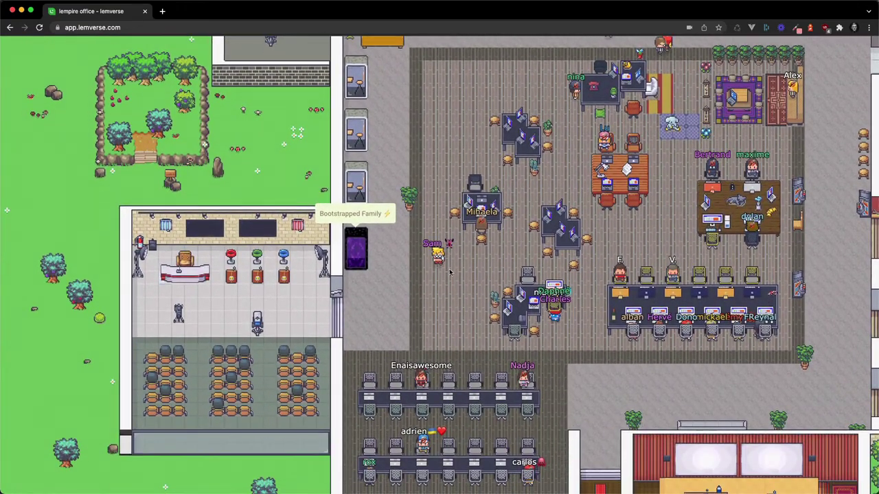
- Open the lemplato zone chat to view its recent messages, and close it again
{"action": "left_click", "coordinate": [439, 257]}
{"action": "key", "text": "Return"}
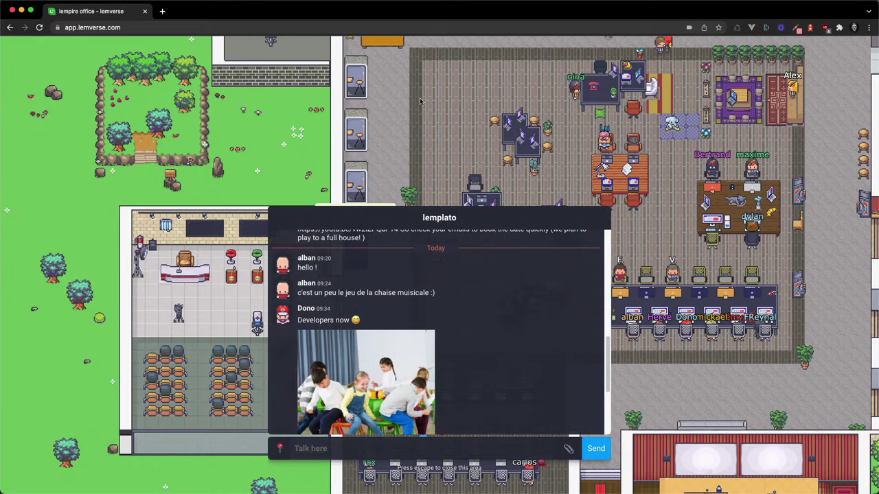
{"action": "right_click", "coordinate": [751, 206]}
{"action": "key", "text": "Escape"}
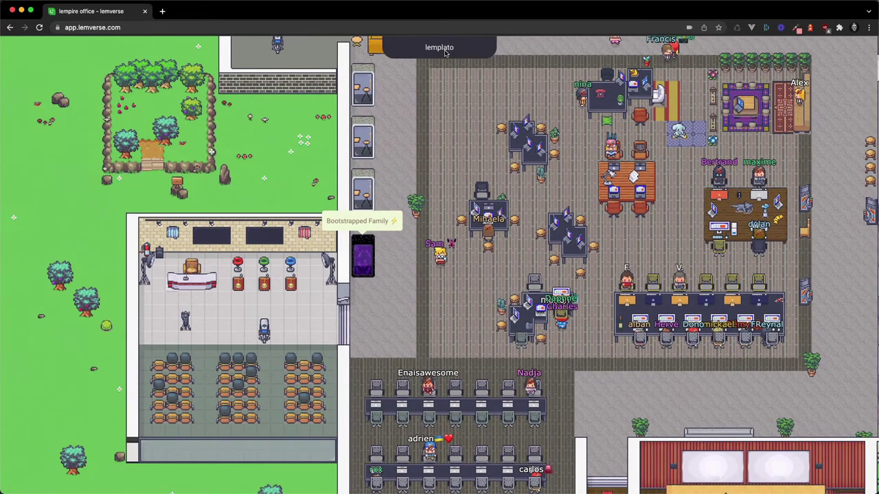
- Send the message ":-)" in the lemplato zone chat and close the chat
{"action": "key", "text": "Return"}
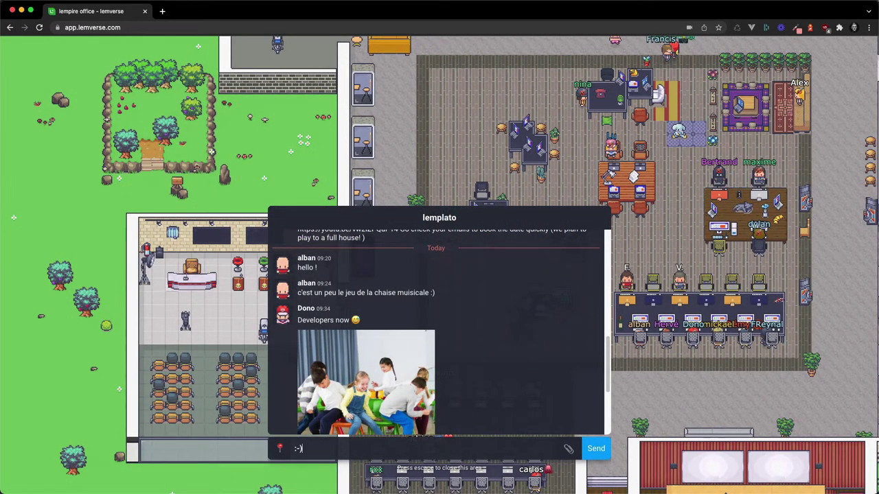
{"action": "key", "text": "Return"}
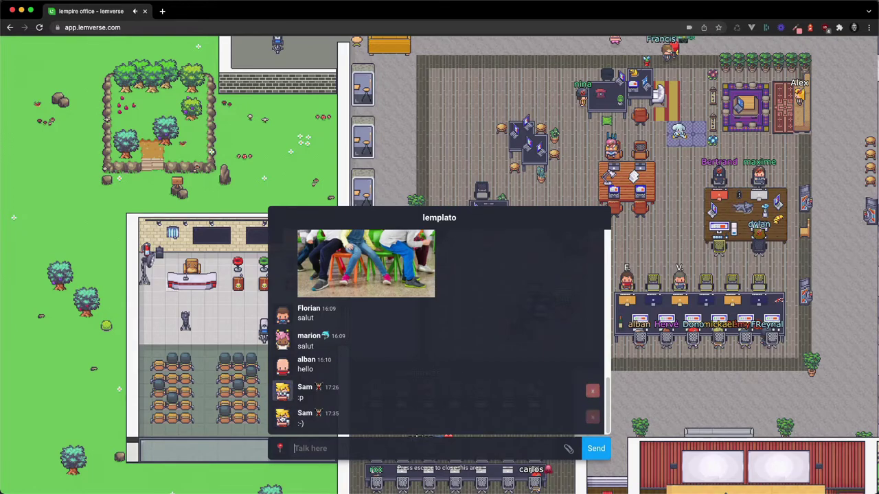
{"action": "key", "text": "Escape"}
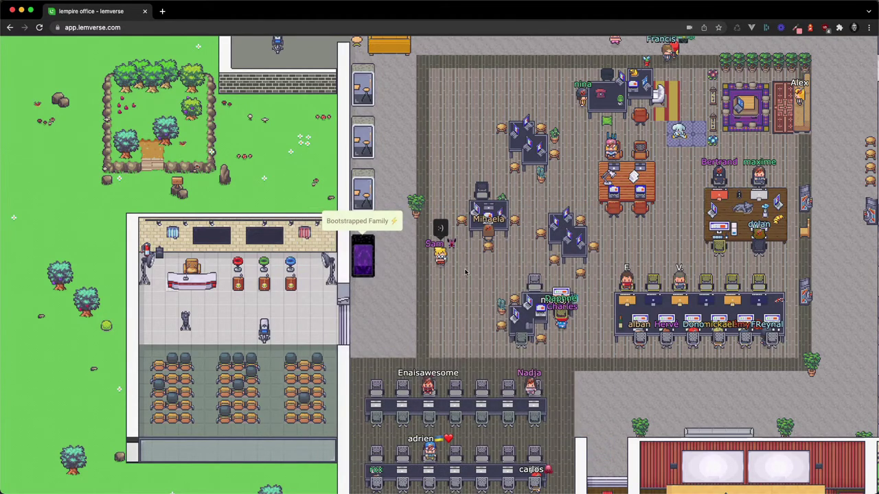
- Walk the avatar slightly farther down the open space and try to contact colleagues at the nearby desks
{"action": "key", "text": "Down"}
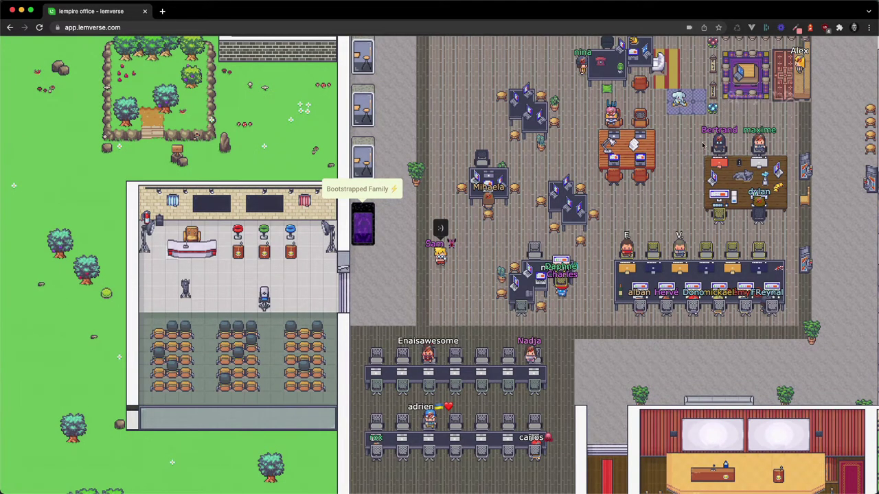
{"action": "left_click", "coordinate": [753, 141]}
{"action": "left_click", "coordinate": [752, 141]}
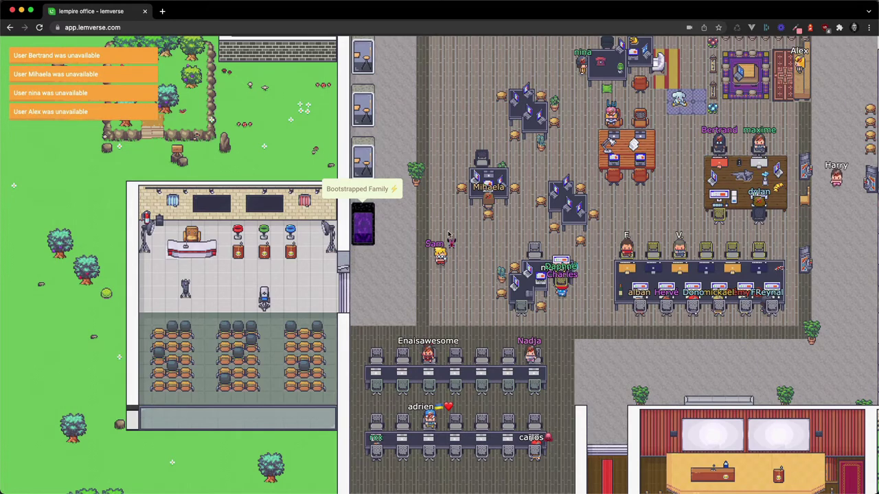
- Walk the avatar into the lemgame studio, up to the podiums with the coloured seats, and back out through its entrance
{"action": "key", "text": "Left"}
{"action": "key", "text": "Left"}
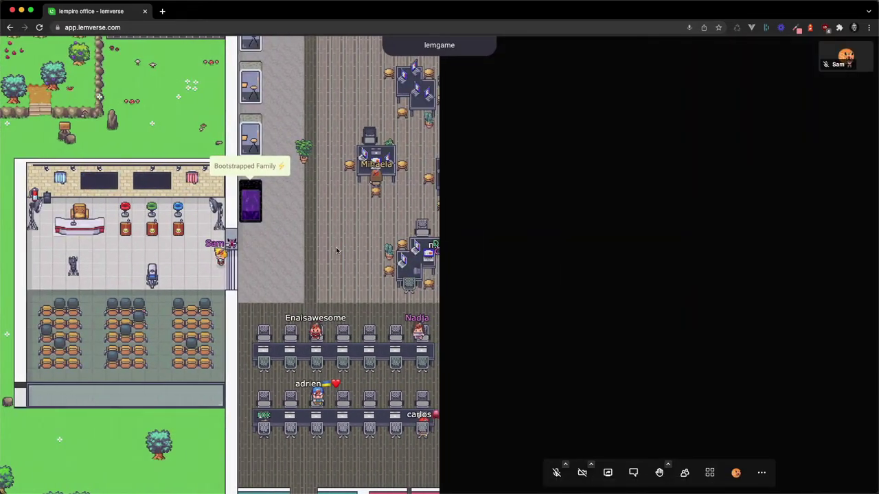
{"action": "key", "text": "Left"}
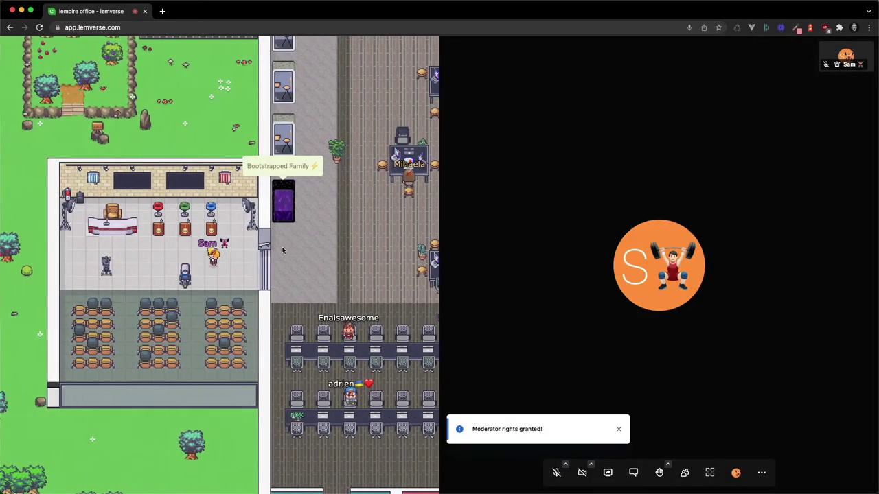
{"action": "key", "text": "Up"}
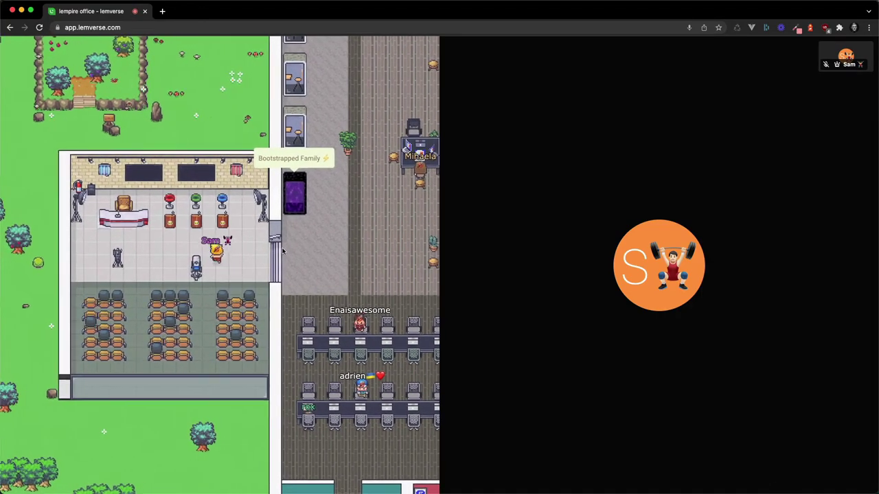
{"action": "key", "text": "Right"}
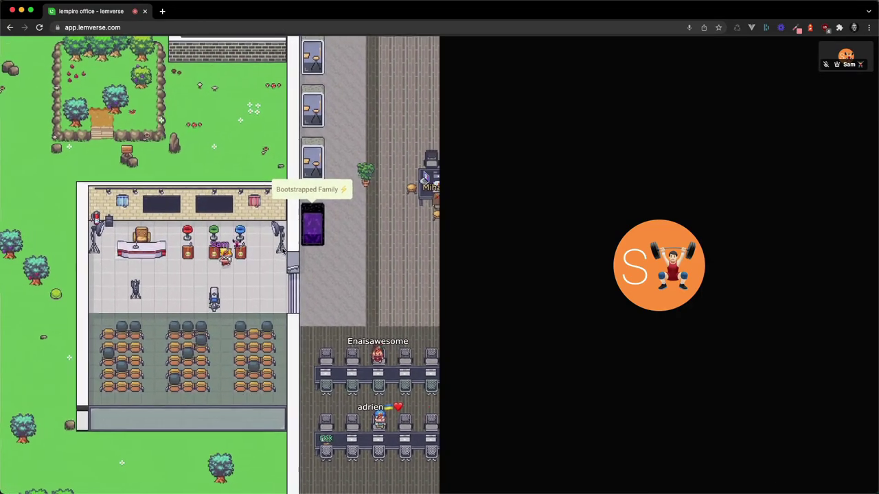
{"action": "key", "text": "Right"}
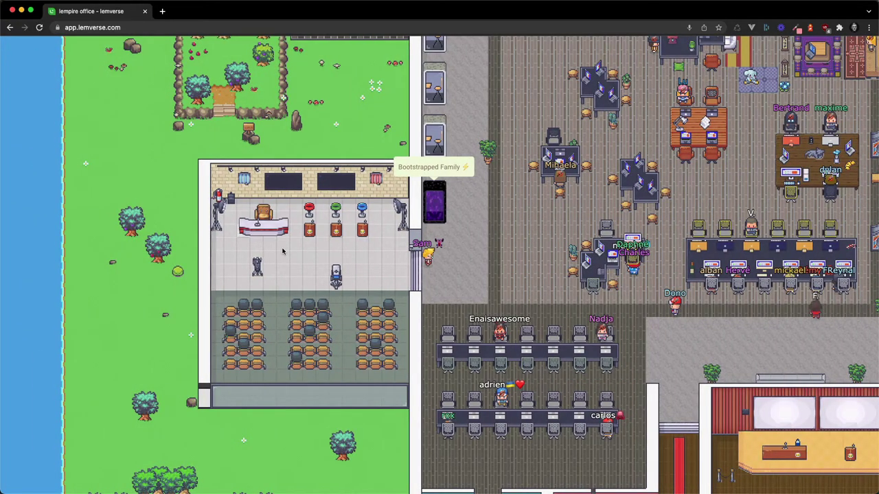
- Walk the avatar through lemplato and around to the red-carpet corridor beside the auditorium
{"action": "key", "text": "Right"}
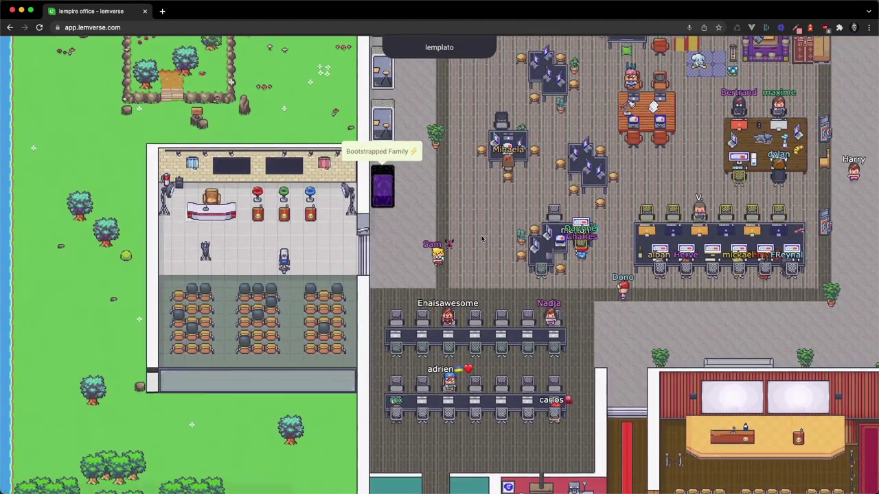
{"action": "key", "text": "Down"}
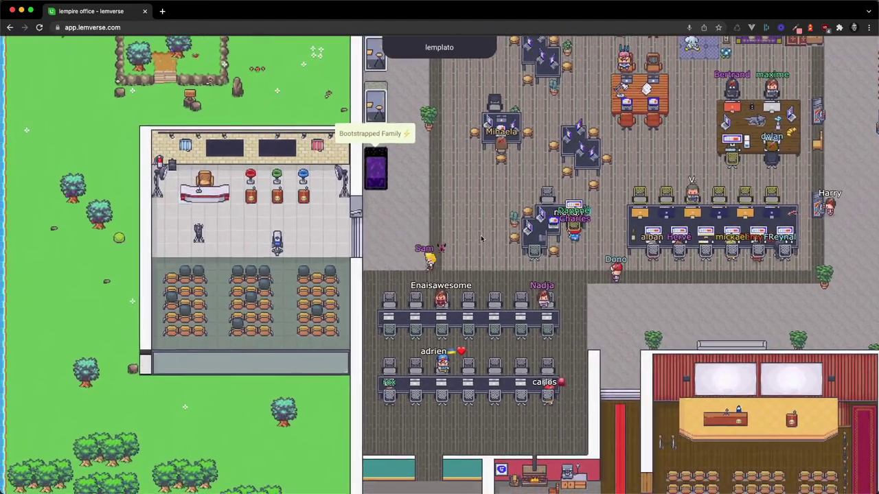
{"action": "key", "text": "Down"}
{"action": "key", "text": "Right"}
{"action": "key", "text": "Up"}
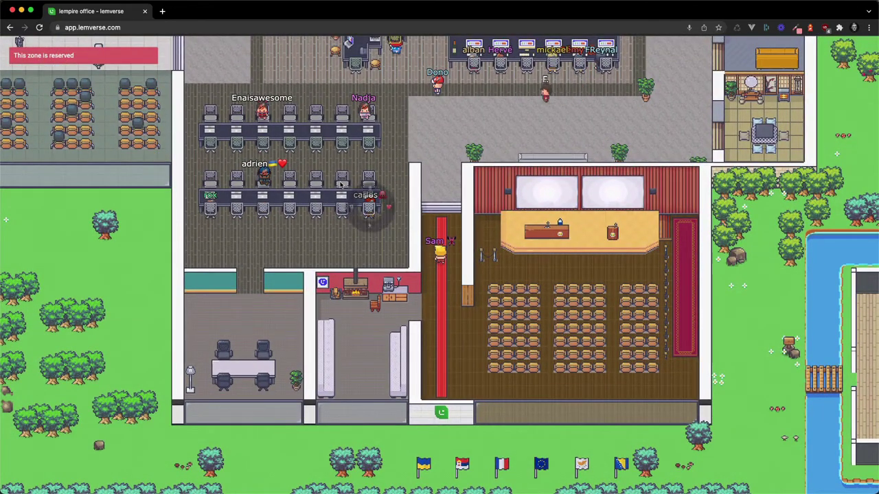
- Walk the avatar along the hallway to visit the small dining-table room and the Yellow couch room above it
{"action": "key", "text": "Up"}
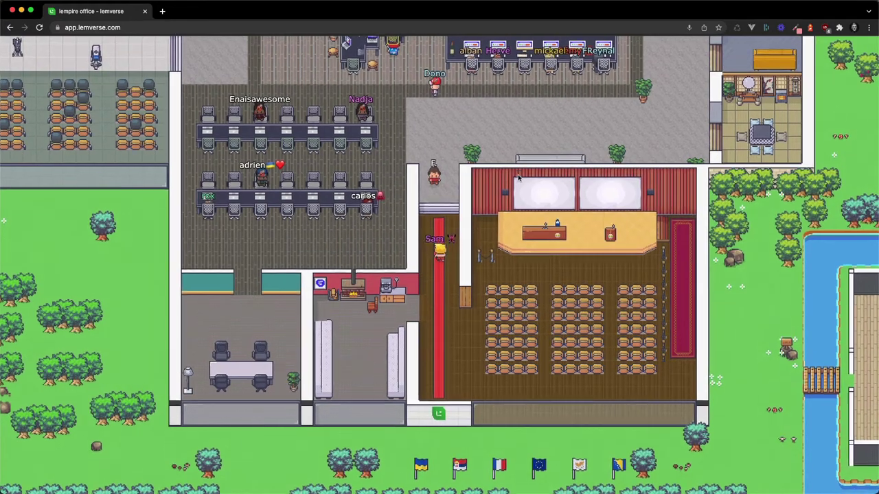
{"action": "key", "text": "Right"}
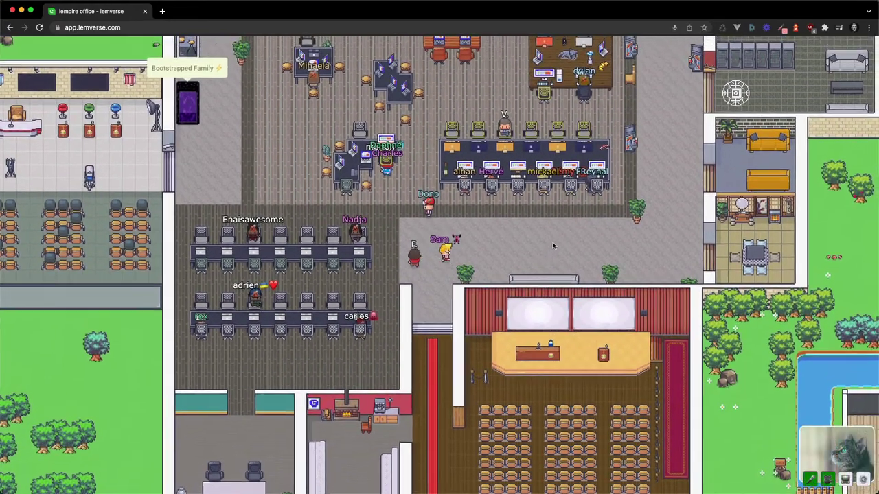
{"action": "key", "text": "Right"}
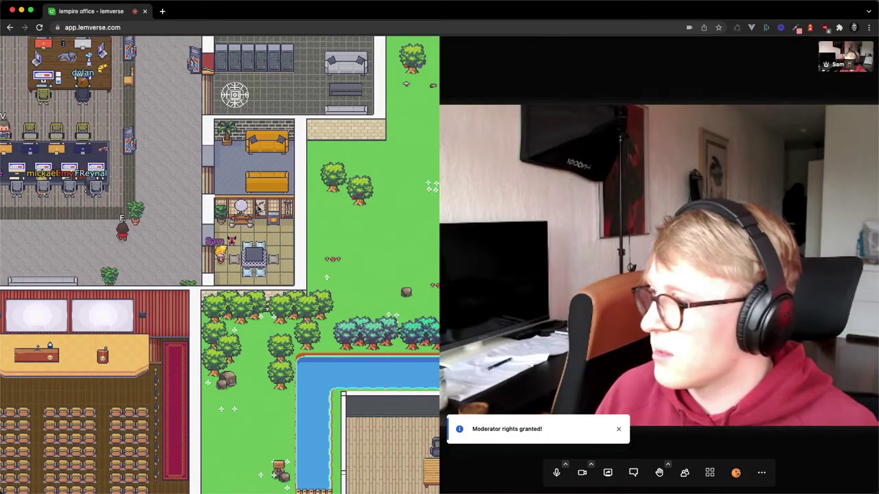
{"action": "key", "text": "Left"}
{"action": "key", "text": "Up"}
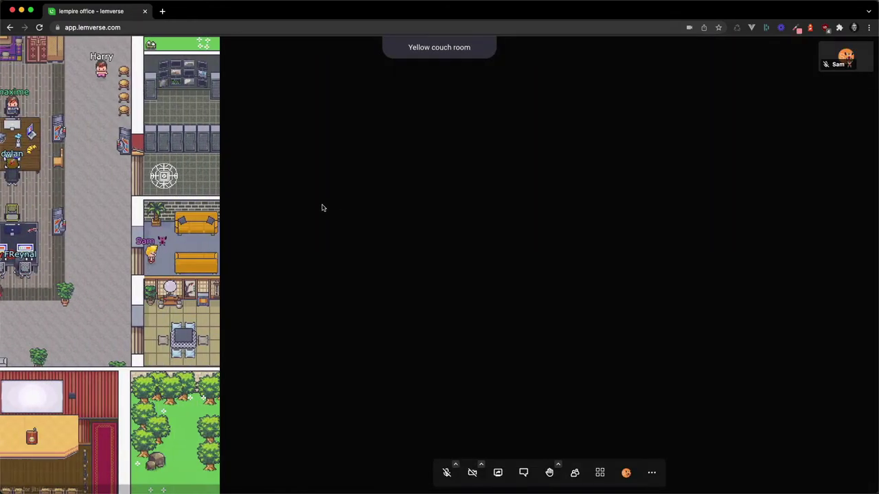
- Leave the Yellow couch room and walk the avatar up past the arcade machine to the Board Room corridor
{"action": "key", "text": "Left"}
{"action": "key", "text": "Up"}
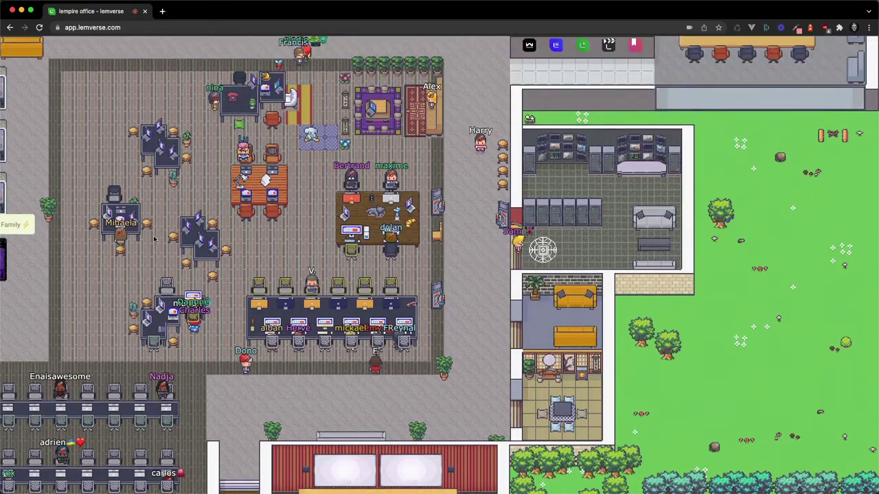
{"action": "key", "text": "Up"}
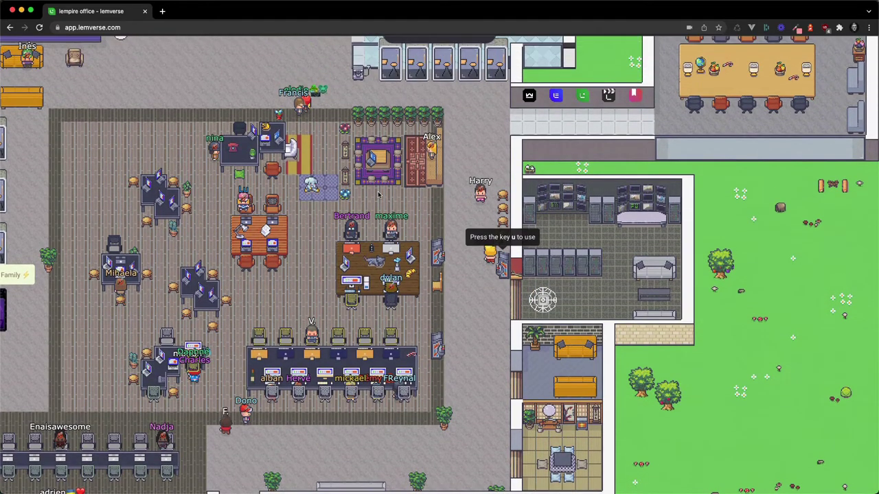
{"action": "key", "text": "Up"}
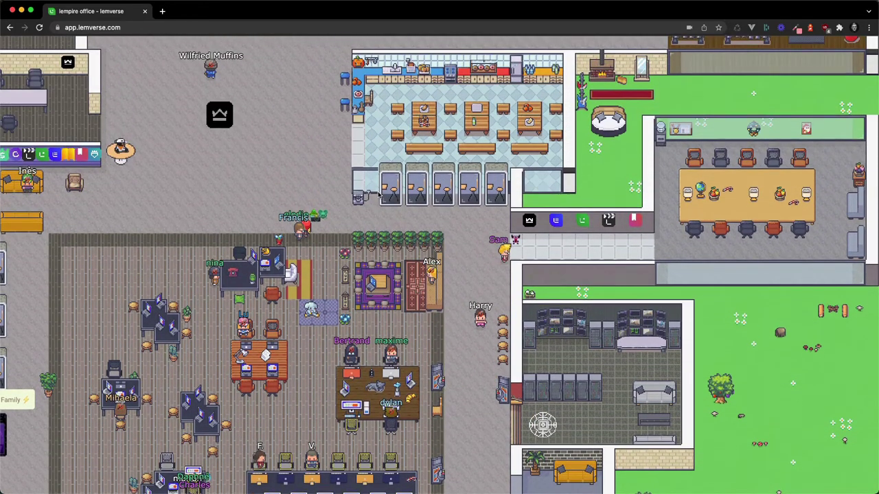
- Enter the Board Room with the avatar and walk back out to the corridor's hallway end
{"action": "key", "text": "Right"}
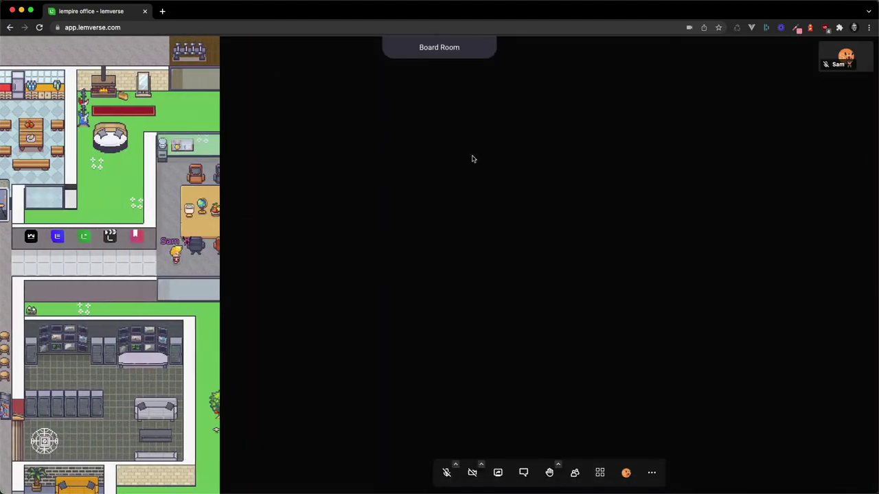
{"action": "key", "text": "Left"}
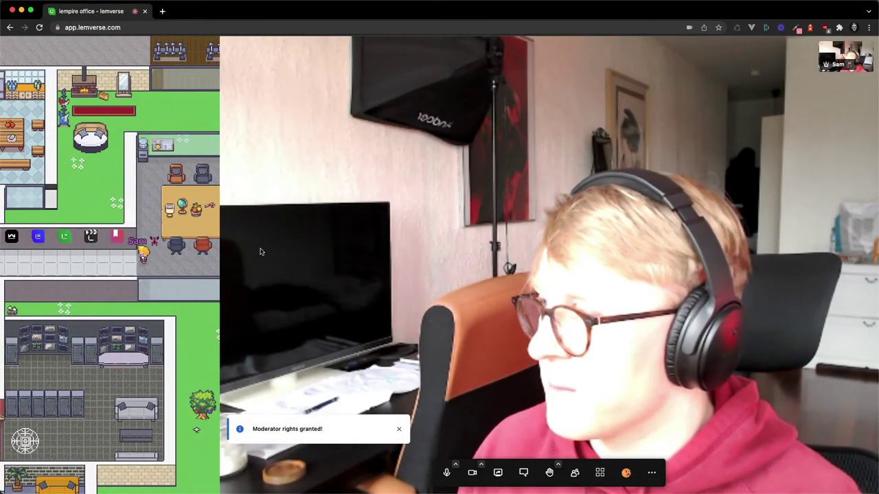
{"action": "key", "text": "Left"}
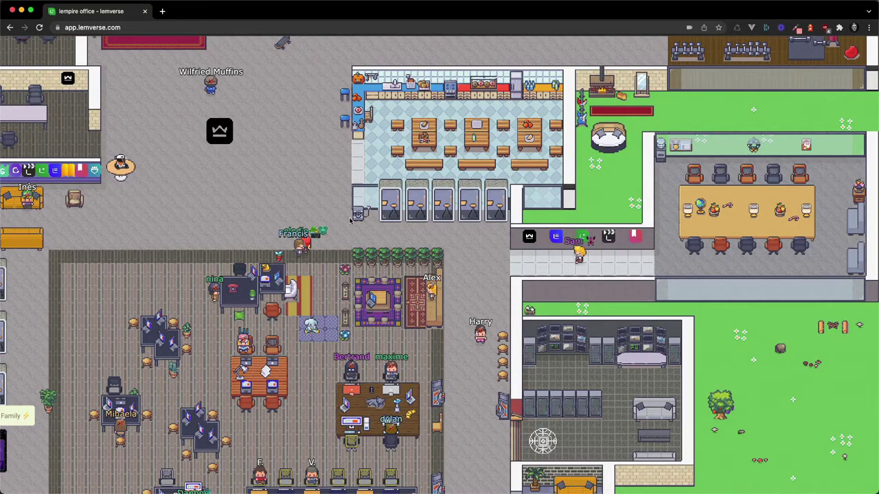
{"action": "key", "text": "Left"}
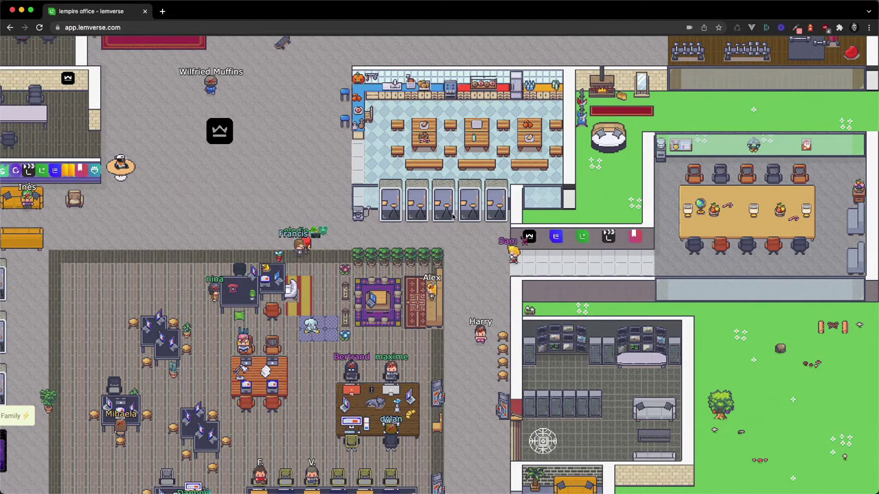
{"action": "scroll", "coordinate": [452, 216], "scroll_direction": "up", "scroll_amount": 3}
{"action": "scroll", "coordinate": [451, 213], "scroll_direction": "down", "scroll_amount": 3}
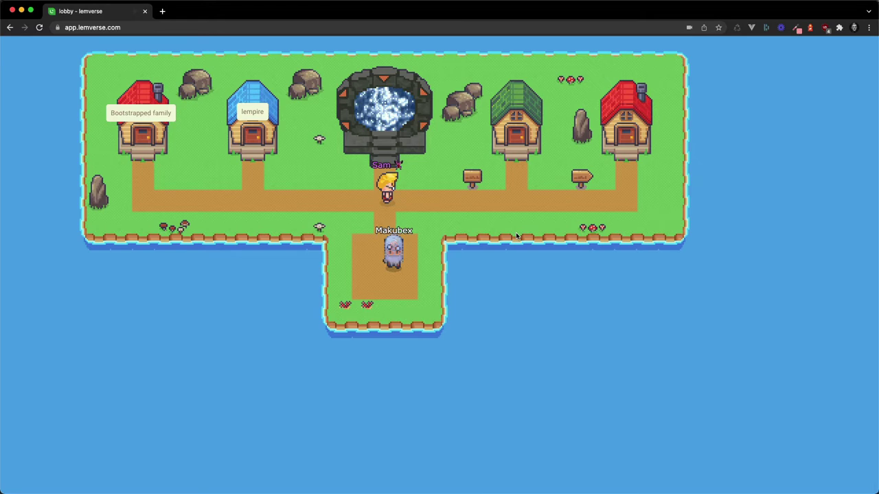
- Enter the lobby's stone portal with the avatar and create a new world from it
{"action": "key", "text": "Up"}
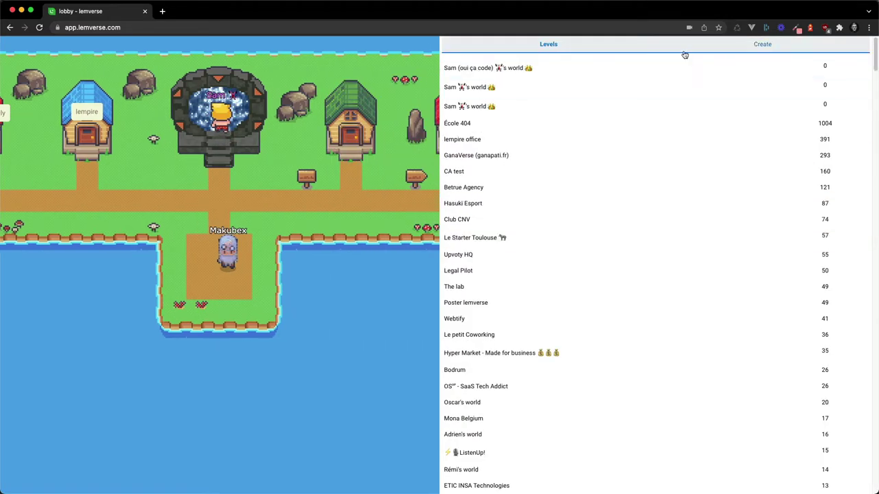
{"action": "left_click", "coordinate": [685, 49]}
{"action": "left_click", "coordinate": [669, 70]}
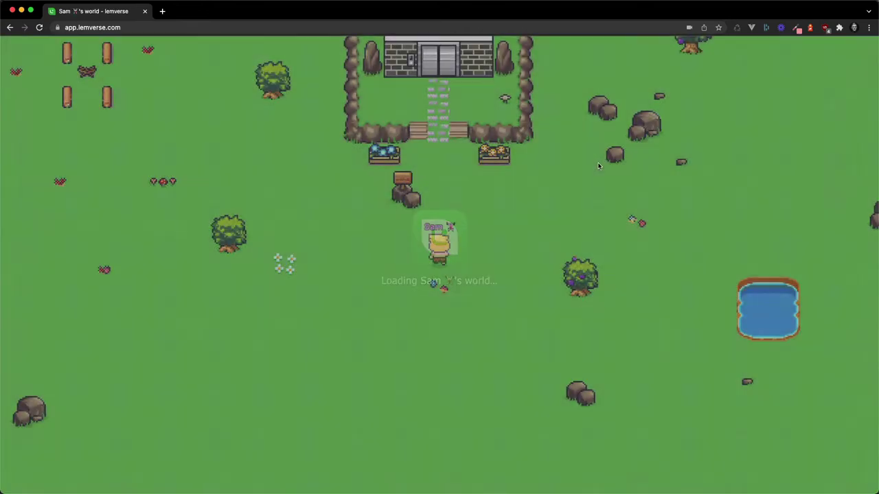
- Explore the new world by walking the avatar out through the fence opening and back onto the lawn below the building
{"action": "mouse_move", "coordinate": [453, 254]}
{"action": "scroll", "coordinate": [547, 249], "scroll_direction": "down", "scroll_amount": 4}
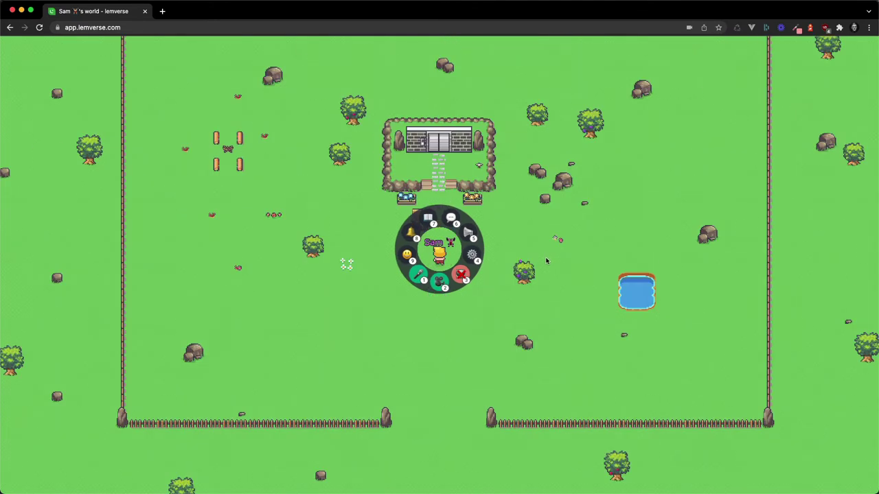
{"action": "key", "text": "Down"}
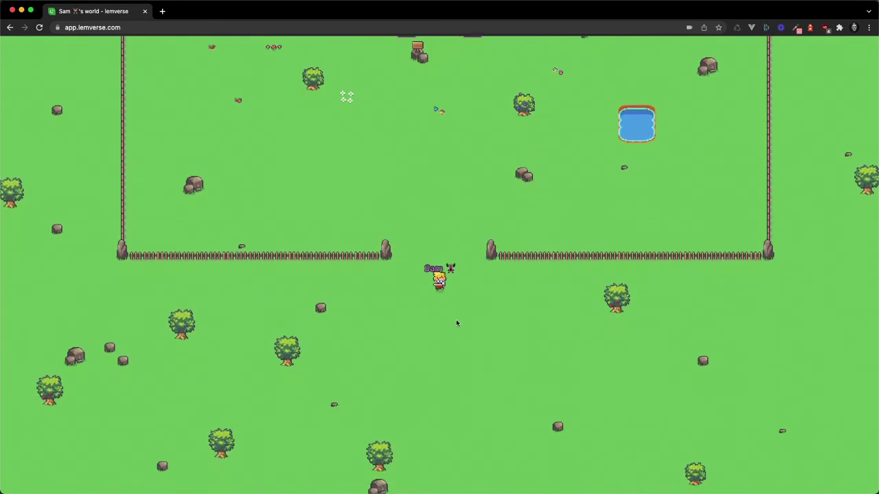
{"action": "key", "text": "Up"}
{"action": "key", "text": "Up"}
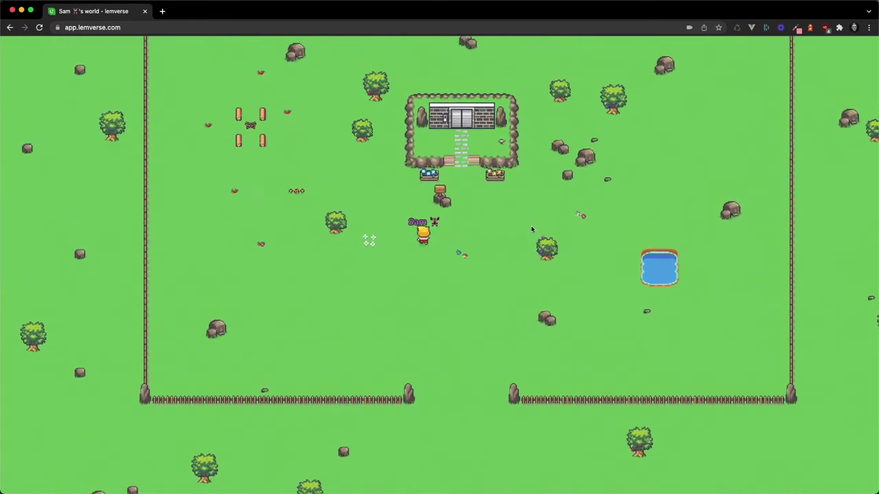
{"action": "key", "text": "Down"}
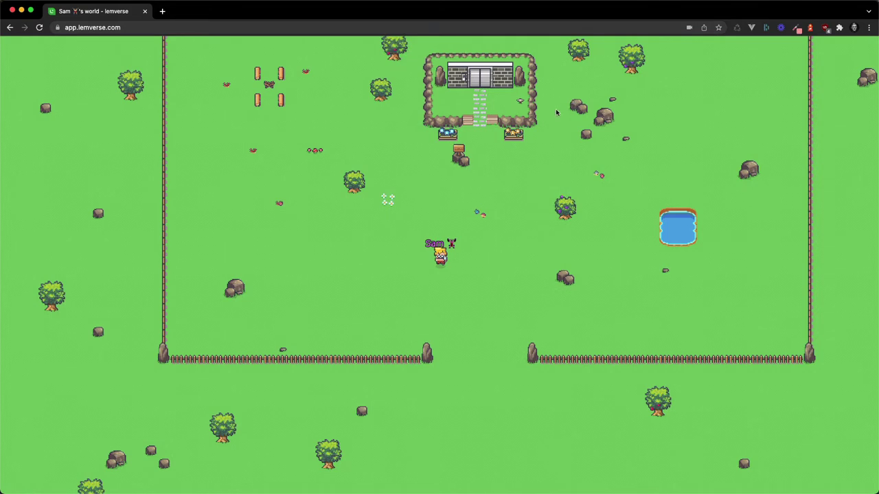
- Enter the world's edit mode and look through the furniture tiles in the 00 - Office Interiors tileset
{"action": "key", "text": "e"}
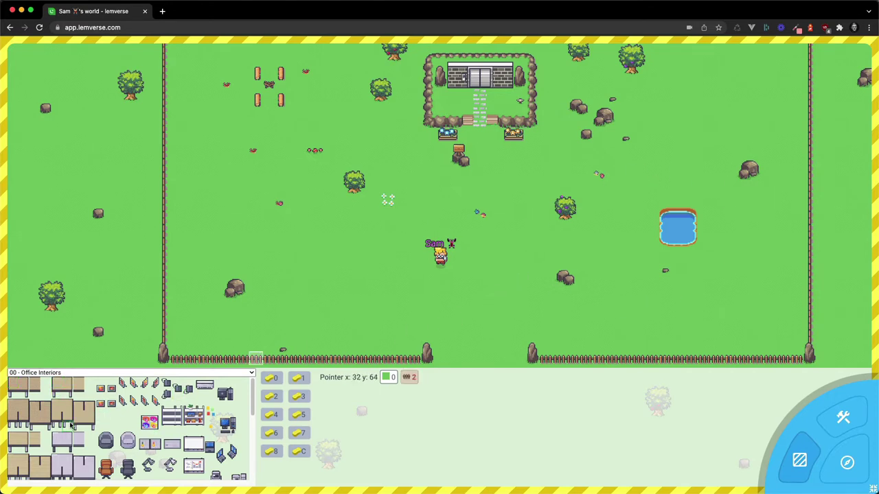
{"action": "scroll", "coordinate": [99, 433], "scroll_direction": "down", "scroll_amount": 10}
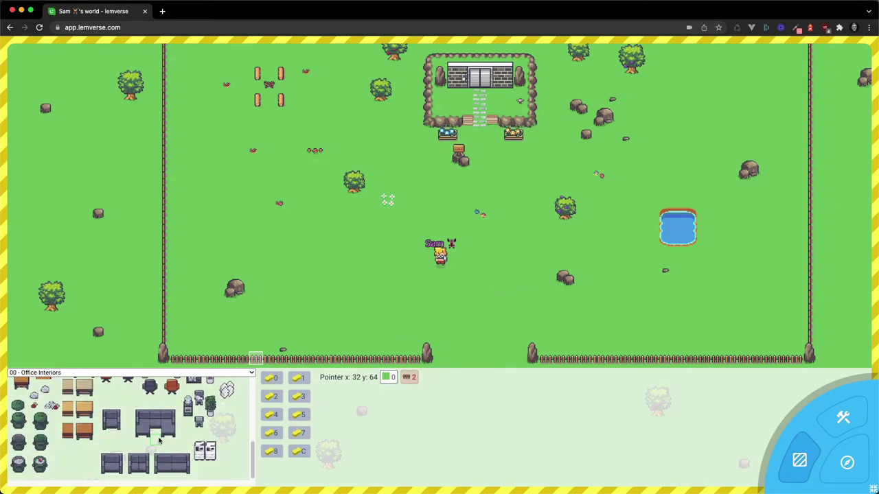
{"action": "scroll", "coordinate": [83, 443], "scroll_direction": "up", "scroll_amount": 10}
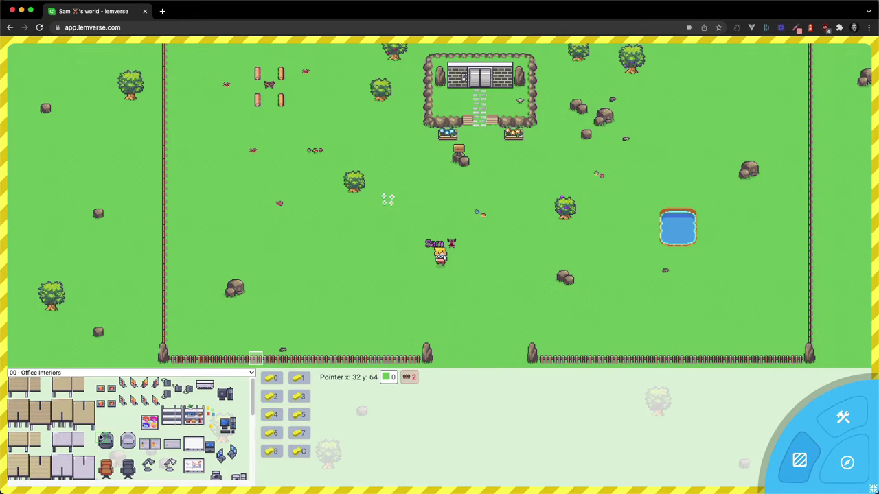
- Look at the 03 - Bathroom tileset and switch to the 05 - Classroom & Library tileset
{"action": "left_click", "coordinate": [60, 373]}
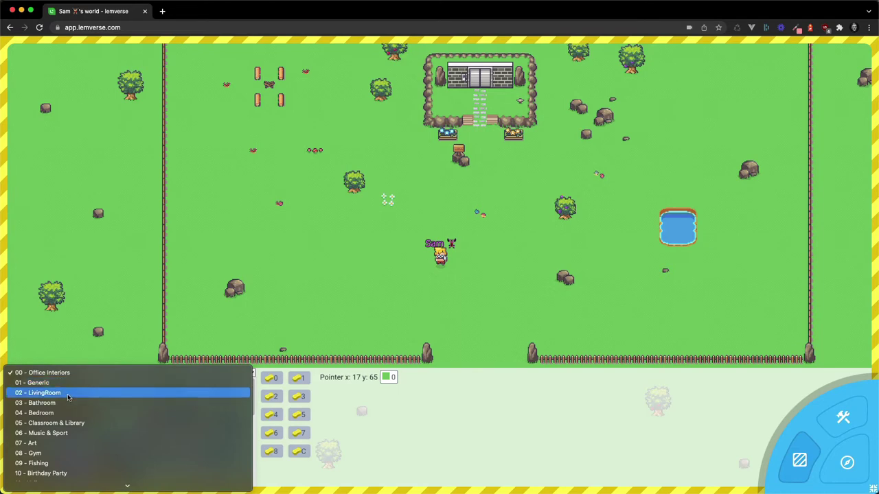
{"action": "left_click", "coordinate": [68, 403]}
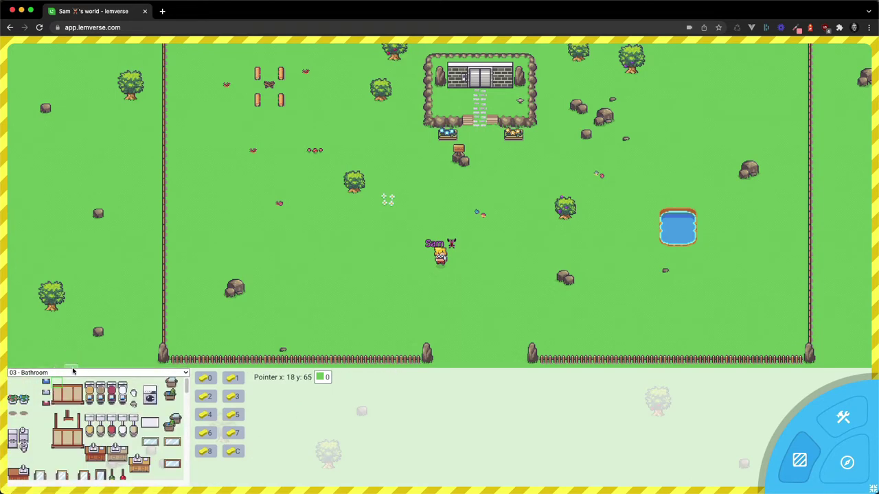
{"action": "left_click", "coordinate": [72, 370]}
{"action": "left_click", "coordinate": [72, 382]}
{"action": "left_click", "coordinate": [86, 372]}
{"action": "left_click", "coordinate": [79, 384]}
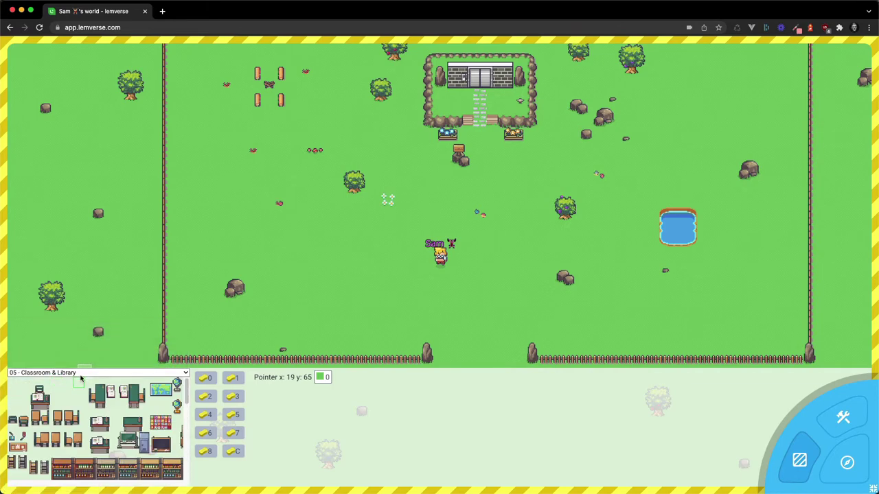
- Pick the wide brown bookcase from the 05 - Classroom & Library tileset and place it on the lawn just left of the avatar
{"action": "scroll", "coordinate": [81, 388], "scroll_direction": "down", "scroll_amount": 10}
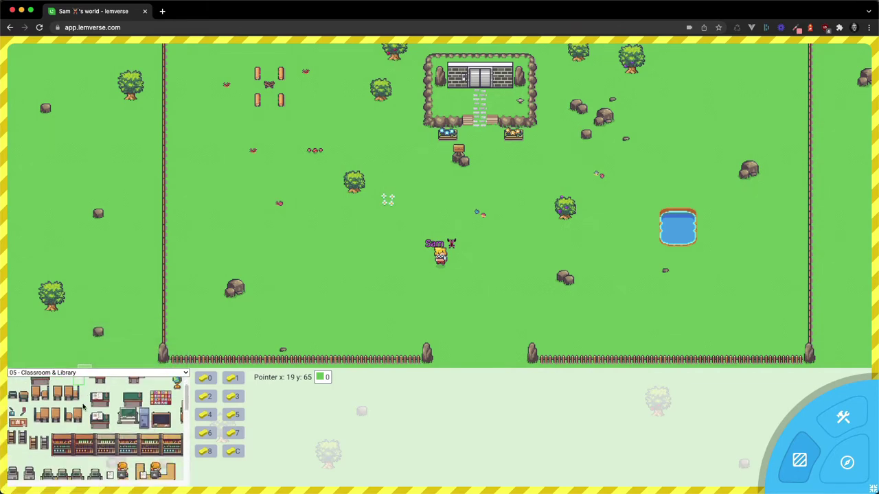
{"action": "scroll", "coordinate": [83, 391], "scroll_direction": "down", "scroll_amount": 3}
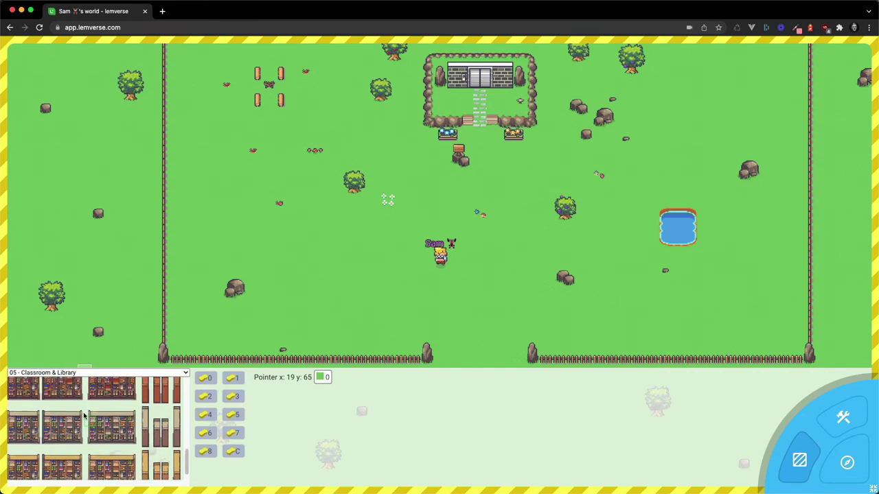
{"action": "scroll", "coordinate": [86, 429], "scroll_direction": "up", "scroll_amount": 2}
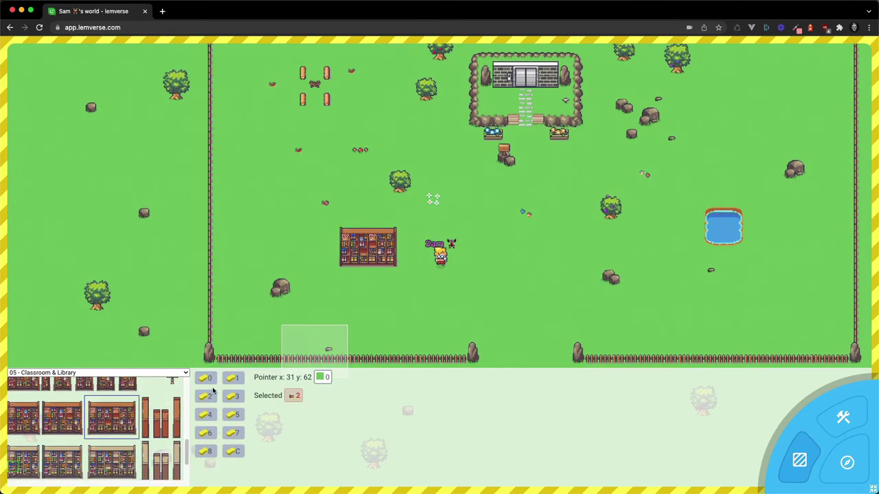
- Walk the avatar up toward the signpost and back down to the lawn beside the bookcase
{"action": "left_click", "coordinate": [209, 383]}
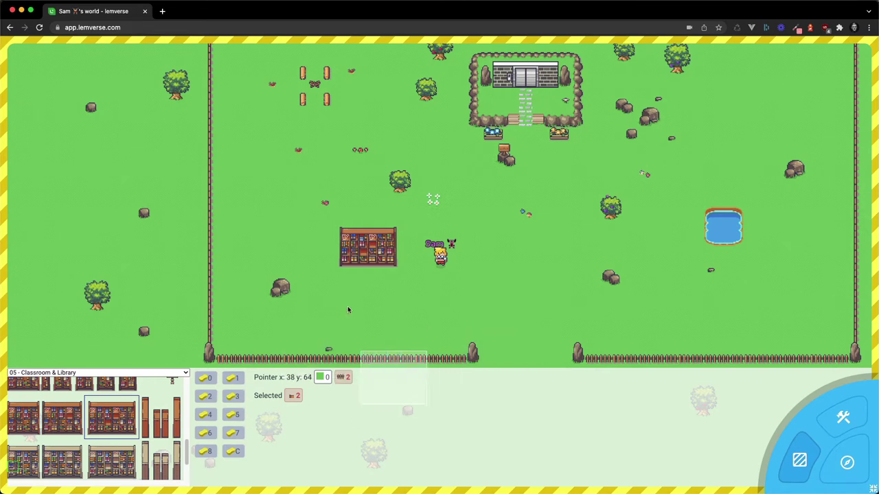
{"action": "key", "text": "Up"}
{"action": "key", "text": "Right"}
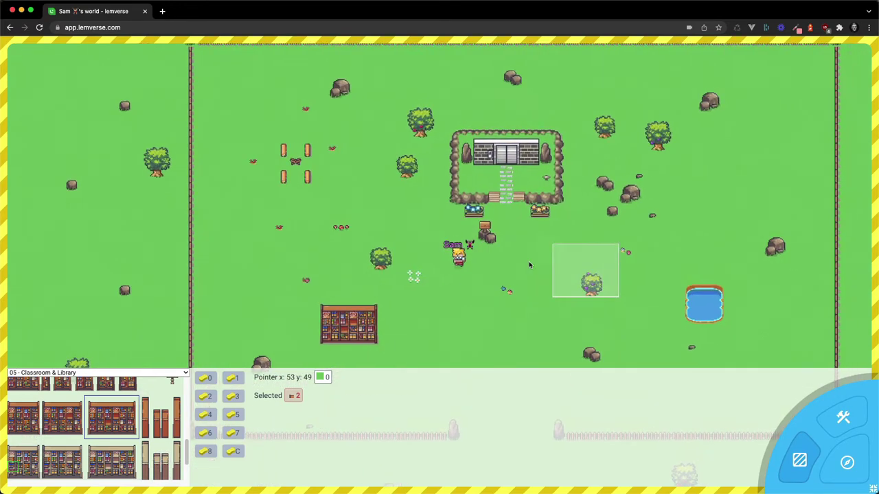
{"action": "key", "text": "Down"}
{"action": "key", "text": "Left"}
{"action": "key", "text": "Up"}
- Switch to the Outdoor tileset, pick the grass island surrounded by water, and paint it in a strip on the lawn below the bookcase
{"action": "left_click", "coordinate": [60, 381]}
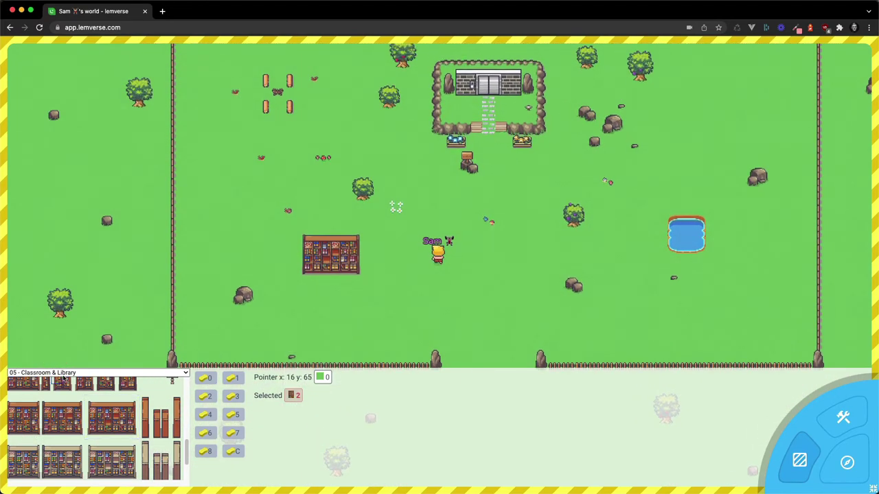
{"action": "left_click", "coordinate": [63, 376]}
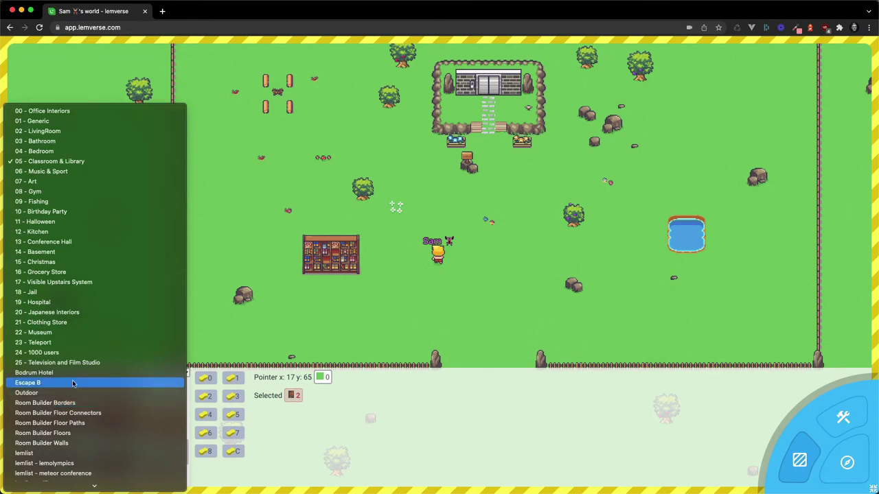
{"action": "scroll", "coordinate": [71, 383], "scroll_direction": "down", "scroll_amount": 1}
{"action": "left_click", "coordinate": [67, 383]}
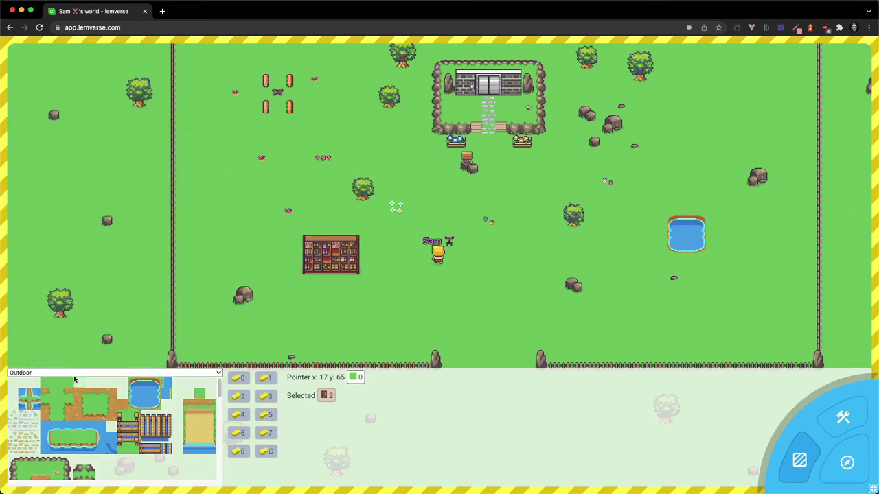
{"action": "left_click_drag", "start_coordinate": [50, 432], "coordinate": [103, 450]}
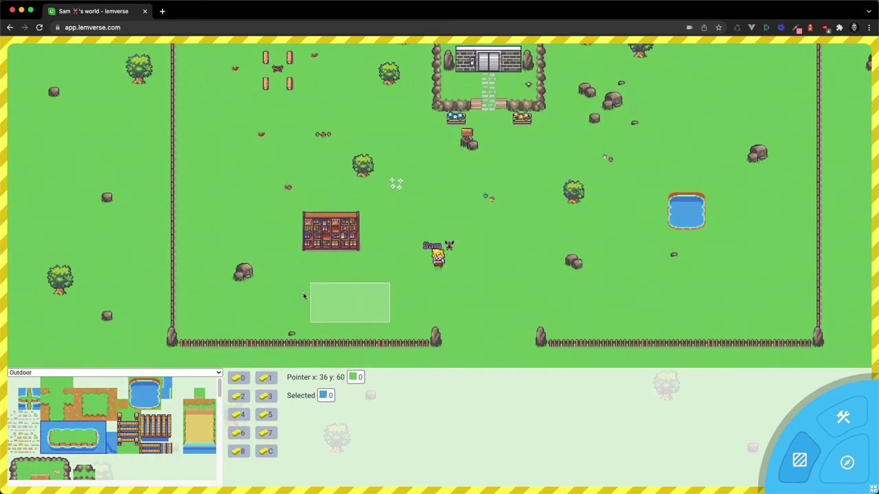
{"action": "left_click_drag", "start_coordinate": [265, 295], "coordinate": [398, 282]}
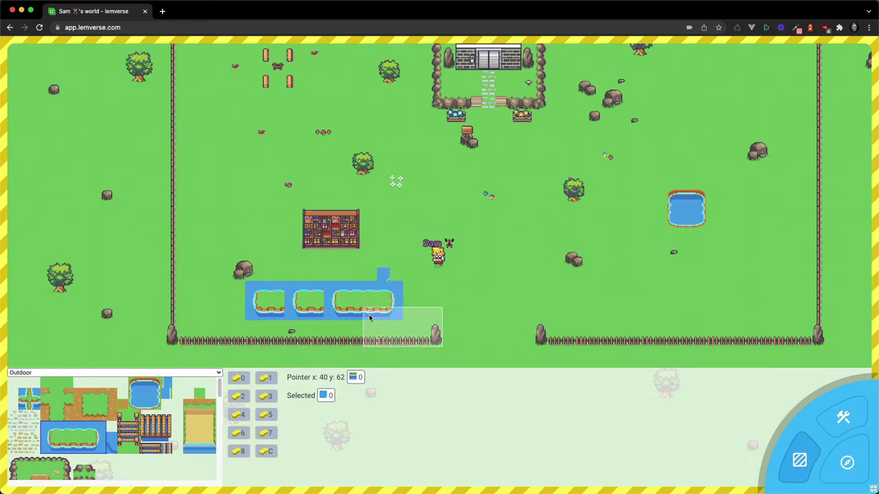
- Erase the layer 0 ground tiles between the bookcase and the water strip and over the strip's right end
{"action": "key", "text": "0"}
{"action": "mouse_move", "coordinate": [384, 313]}
{"action": "left_mouse_down"}
{"action": "mouse_move", "coordinate": [412, 291]}
{"action": "mouse_move", "coordinate": [383, 273]}
{"action": "left_mouse_up"}
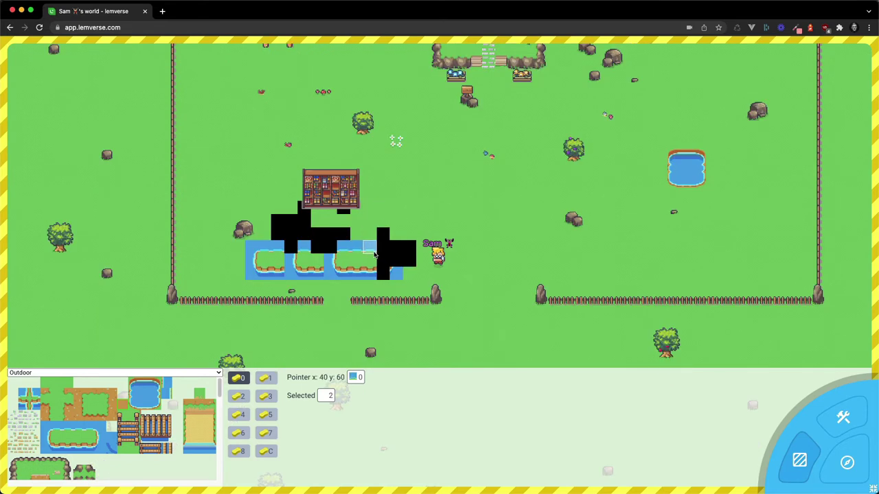
{"action": "mouse_move", "coordinate": [374, 220]}
{"action": "left_mouse_down"}
{"action": "mouse_move", "coordinate": [321, 219]}
{"action": "mouse_move", "coordinate": [309, 208]}
{"action": "mouse_move", "coordinate": [333, 195]}
{"action": "mouse_move", "coordinate": [345, 208]}
{"action": "mouse_move", "coordinate": [371, 208]}
{"action": "mouse_move", "coordinate": [372, 271]}
{"action": "mouse_move", "coordinate": [406, 272]}
{"action": "left_mouse_up"}
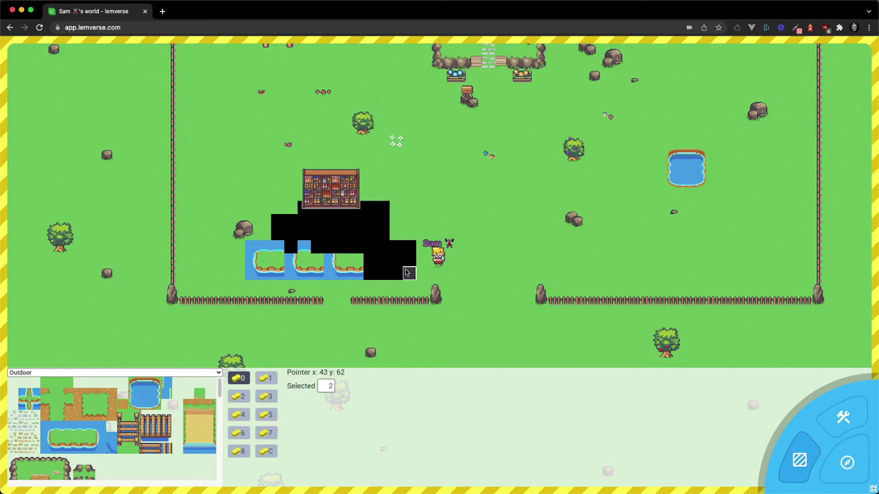
- Erase the bookcase's shelf tiles on layer 2
{"action": "left_click", "coordinate": [352, 192]}
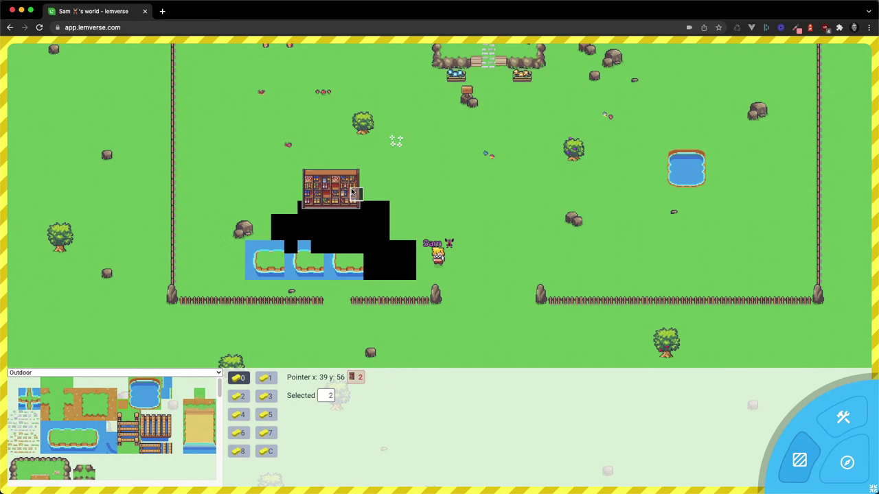
{"action": "key", "text": "2"}
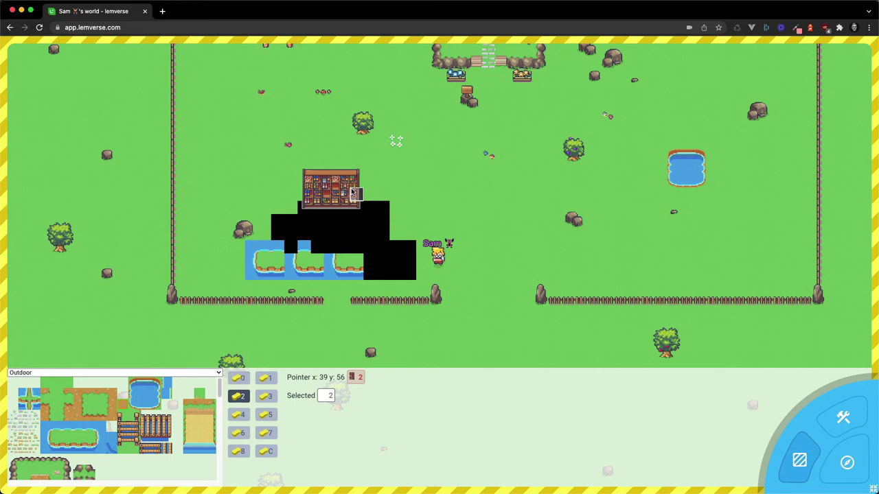
{"action": "mouse_move", "coordinate": [352, 192]}
{"action": "left_mouse_down"}
{"action": "mouse_move", "coordinate": [304, 184]}
{"action": "mouse_move", "coordinate": [333, 186]}
{"action": "mouse_move", "coordinate": [304, 177]}
{"action": "mouse_move", "coordinate": [351, 170]}
{"action": "mouse_move", "coordinate": [290, 194]}
{"action": "left_mouse_up"}
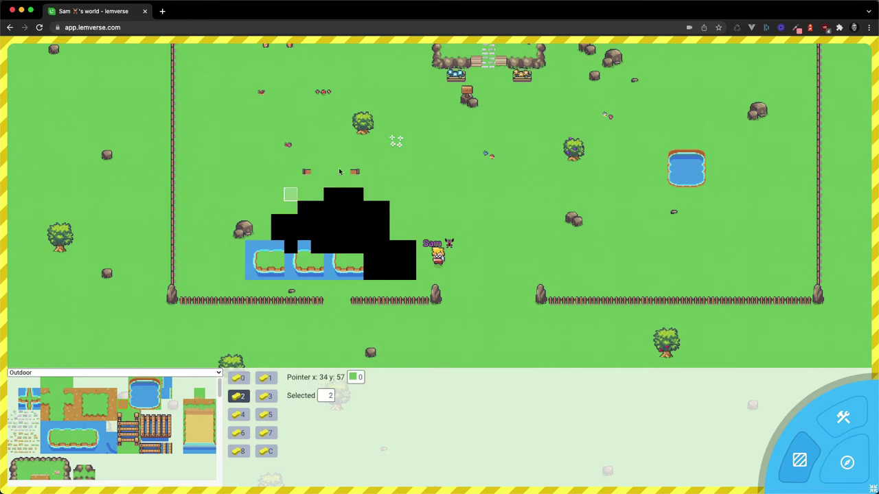
- Erase the tree above the former bookcase spot, using the erasers for layers 2, 7 and 6, and reopen the tileset choice
{"action": "left_click", "coordinate": [357, 132]}
{"action": "key", "text": "7"}
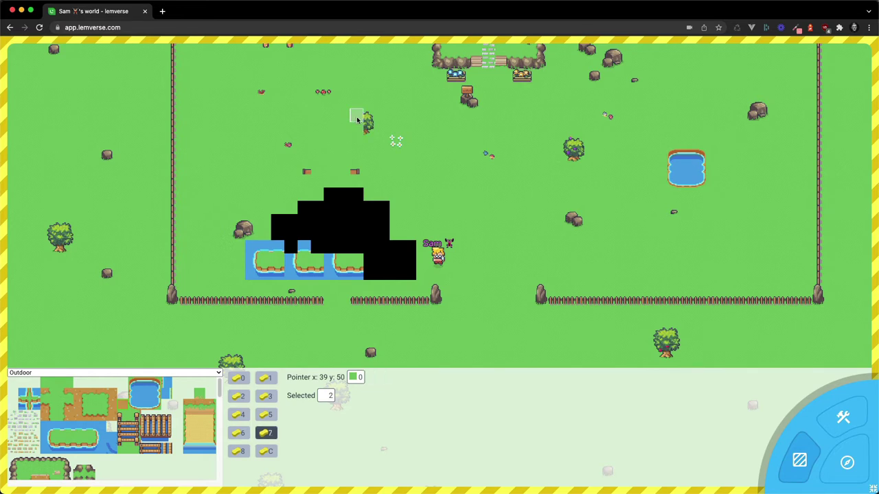
{"action": "left_click", "coordinate": [358, 118]}
{"action": "key", "text": "6"}
{"action": "left_click", "coordinate": [371, 120]}
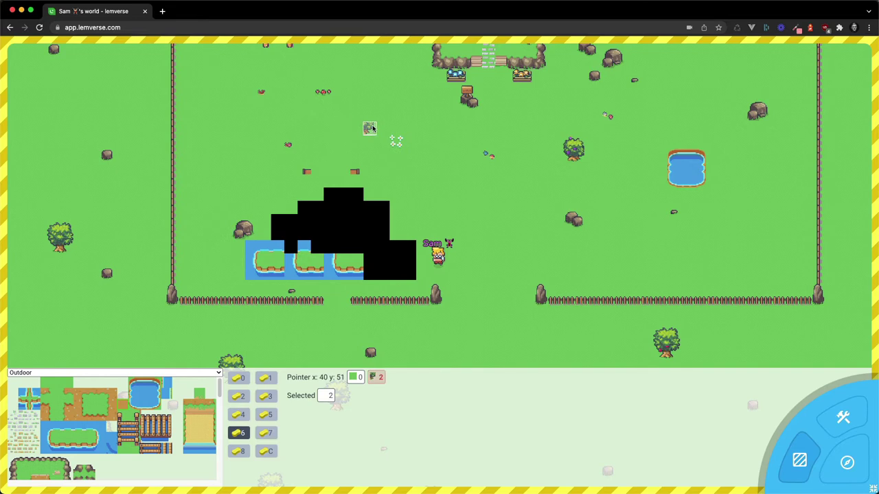
{"action": "key", "text": "2"}
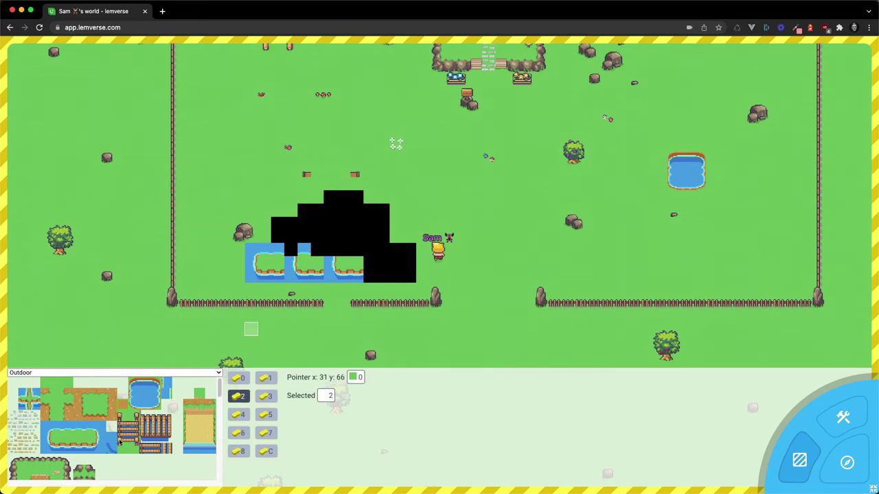
{"action": "left_click", "coordinate": [114, 372]}
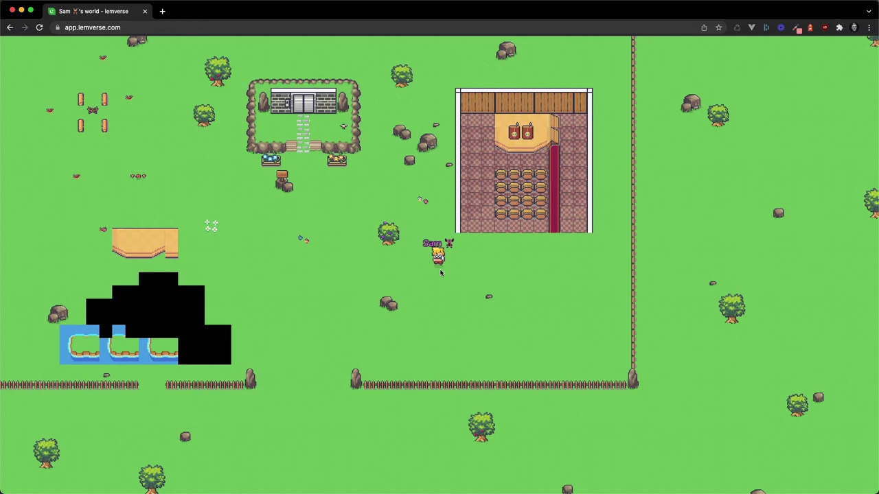
- Walk the avatar into the furnished conference room, around beside its rows of seats, and back out to the lawn
{"action": "left_click", "coordinate": [441, 273]}
{"action": "key", "text": "Up"}
{"action": "key", "text": "Right"}
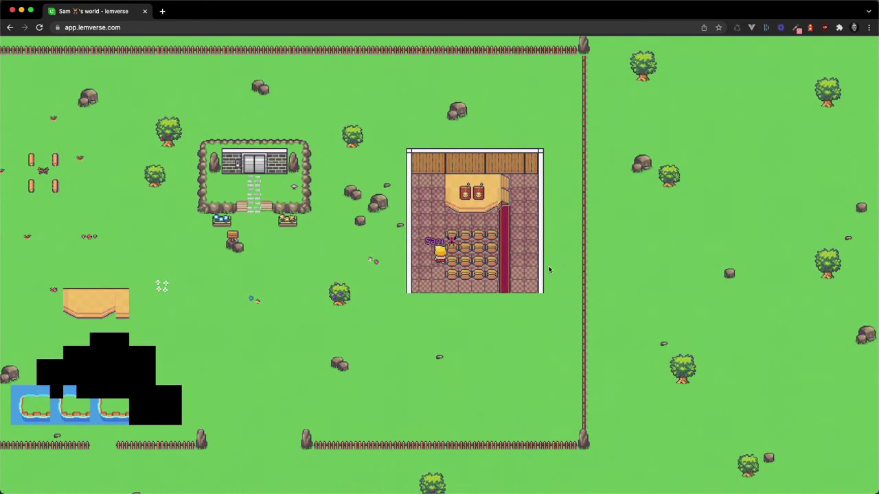
{"action": "key", "text": "Left"}
{"action": "key", "text": "Up"}
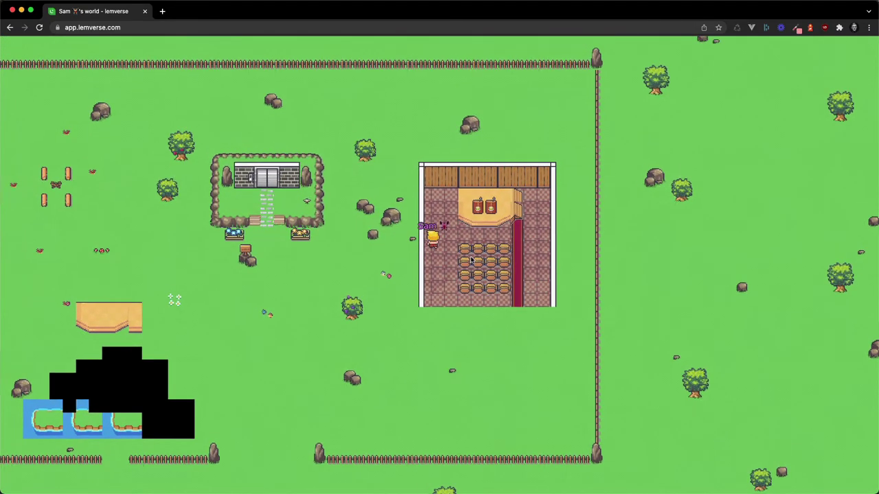
{"action": "key", "text": "Right"}
{"action": "key", "text": "Down"}
{"action": "key", "text": "Left"}
{"action": "key", "text": "Left"}
{"action": "key", "text": "Right"}
{"action": "key", "text": "Up"}
{"action": "key", "text": "Left"}
- Enter the zone editor, jump to the pop-in zone at the signpost, and walk the avatar back toward the conference room
{"action": "key", "text": "e"}
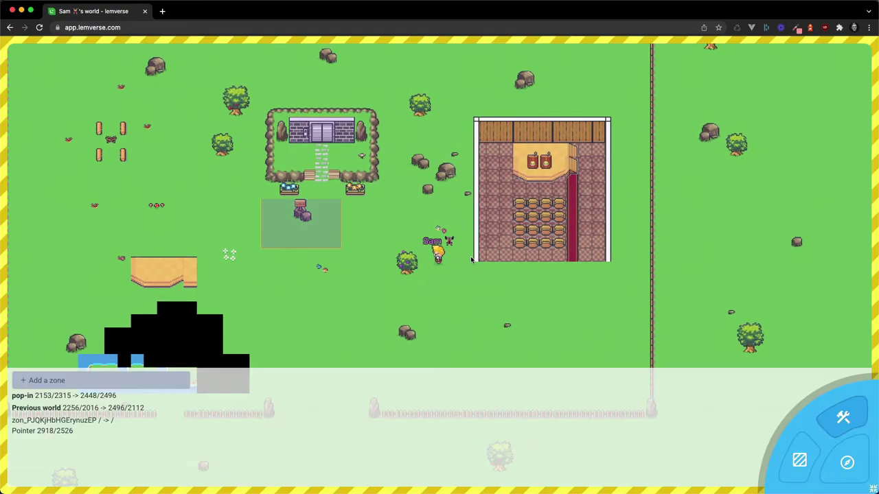
{"action": "left_click", "coordinate": [844, 422]}
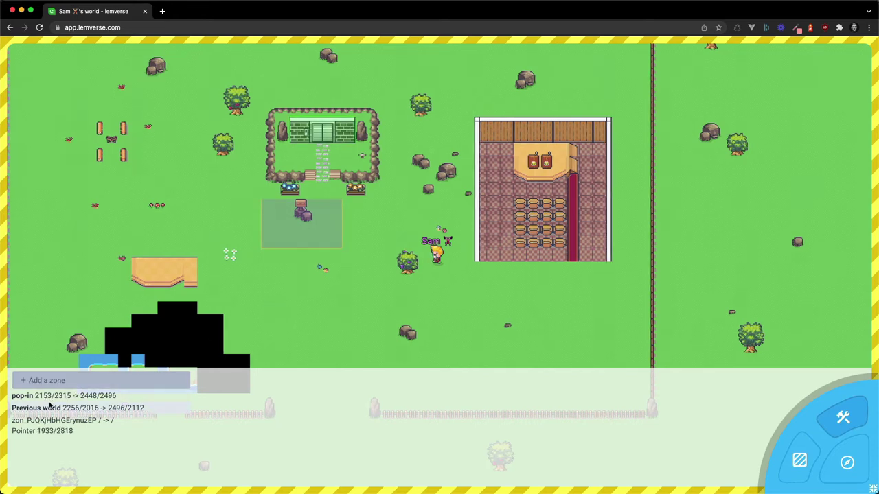
{"action": "left_click", "coordinate": [54, 397]}
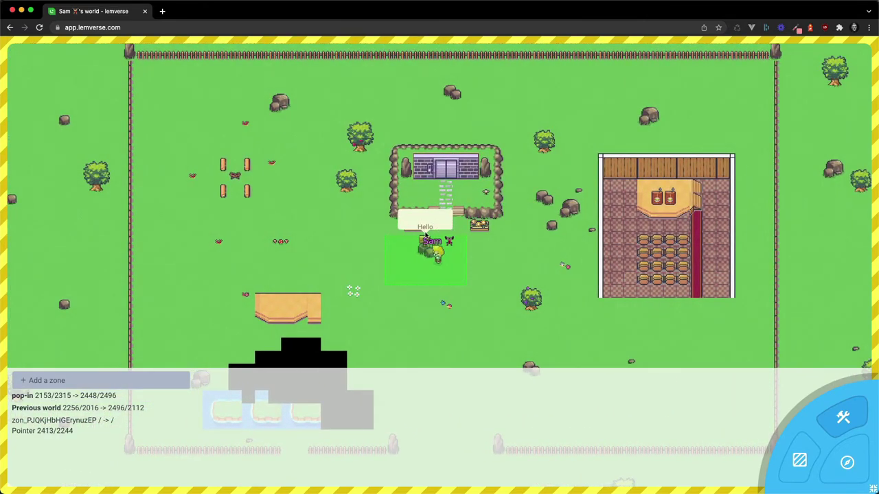
{"action": "key", "text": "Right"}
{"action": "key", "text": "Down"}
{"action": "key", "text": "Right"}
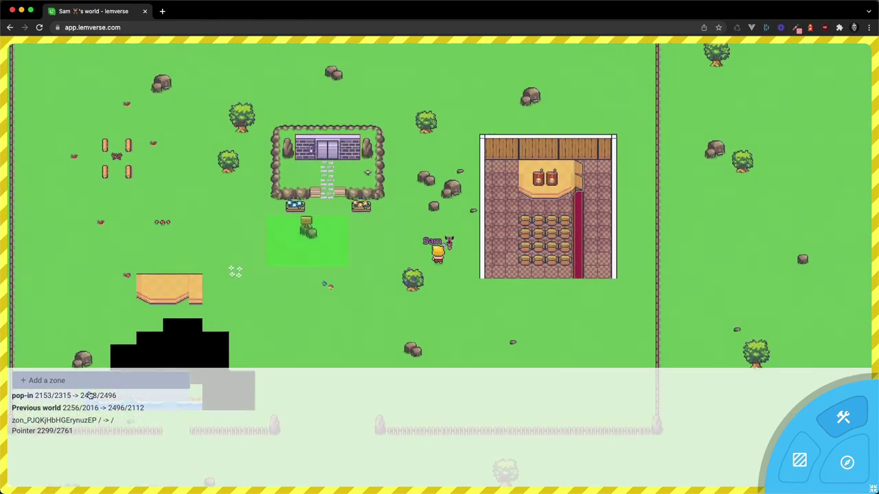
- Add a zone covering the conference room's floor from 2957/2118 to 3404/2536
{"action": "left_click", "coordinate": [69, 382]}
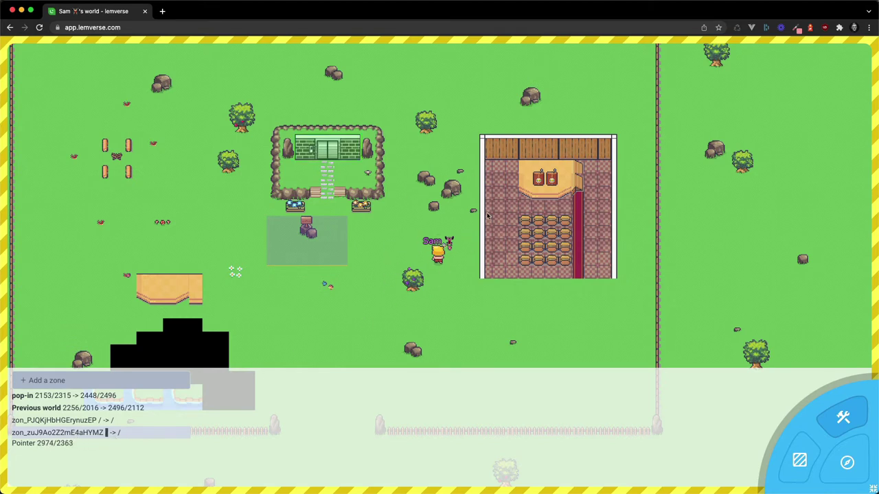
{"action": "left_click", "coordinate": [487, 163]}
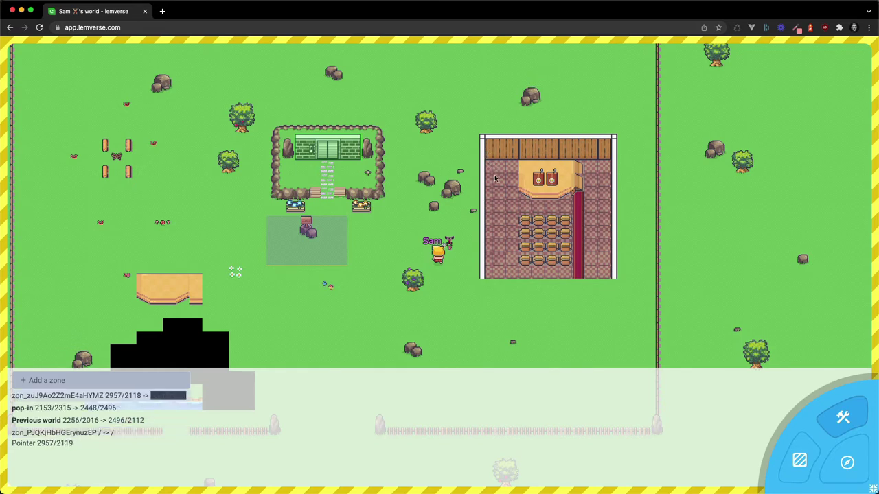
{"action": "left_click", "coordinate": [610, 279]}
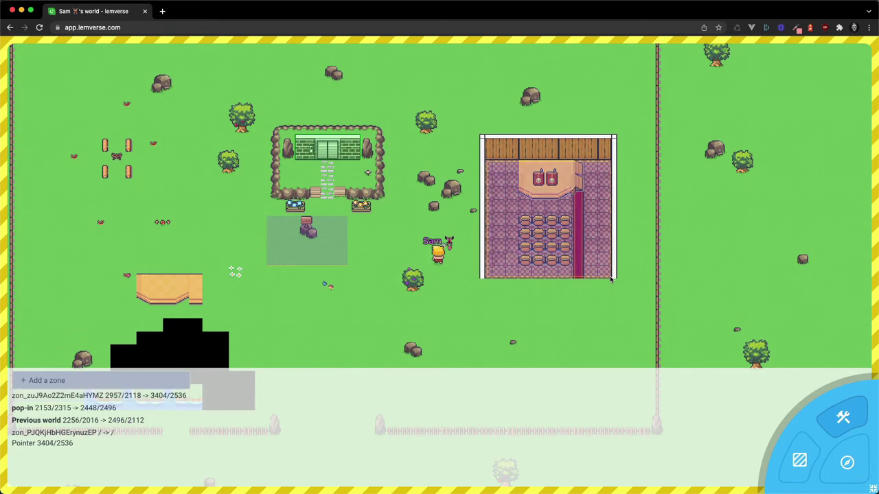
- Set the new zone's roomName to "Conference room" and save its settings
{"action": "left_click", "coordinate": [47, 397]}
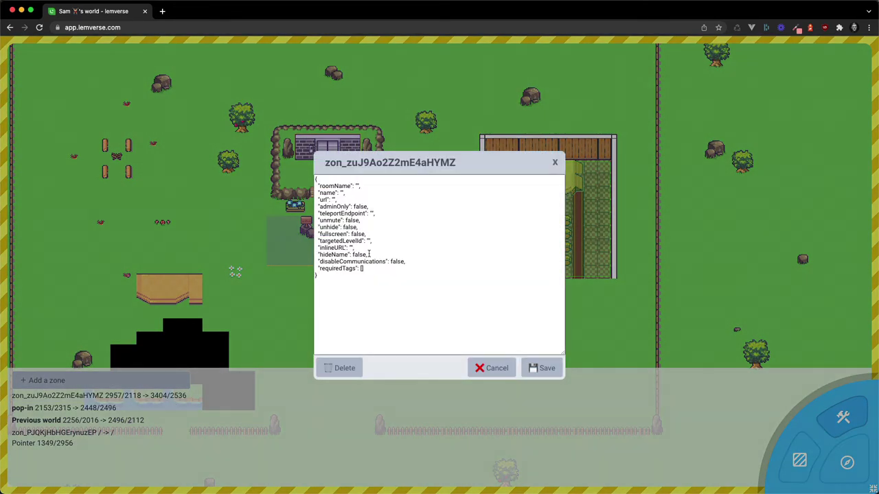
{"action": "type", "text": "Conference r"}
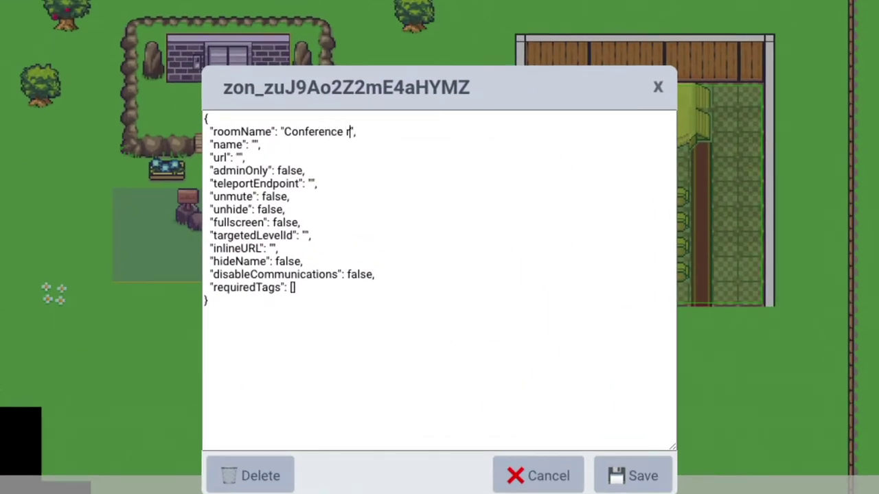
{"action": "type", "text": "oom"}
{"action": "left_click", "coordinate": [372, 148]}
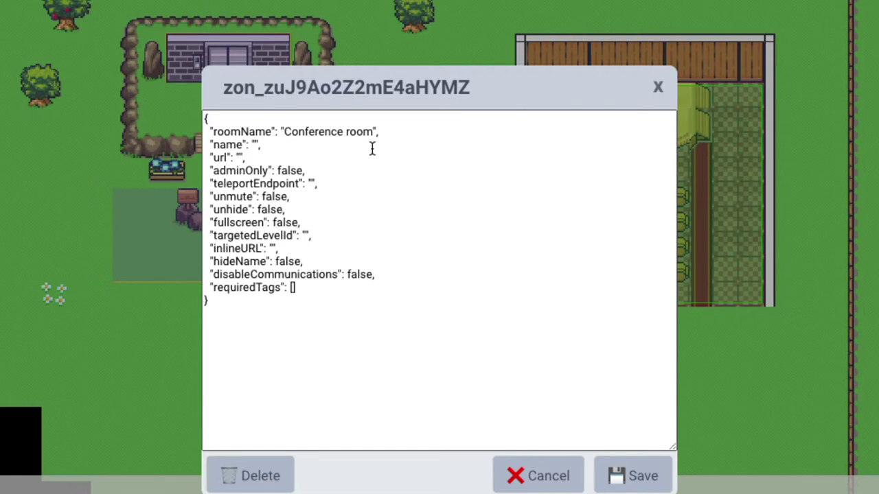
{"action": "key", "text": "Down"}
{"action": "key", "text": "Left"}
{"action": "key", "text": "Left"}
{"action": "left_click", "coordinate": [659, 471]}
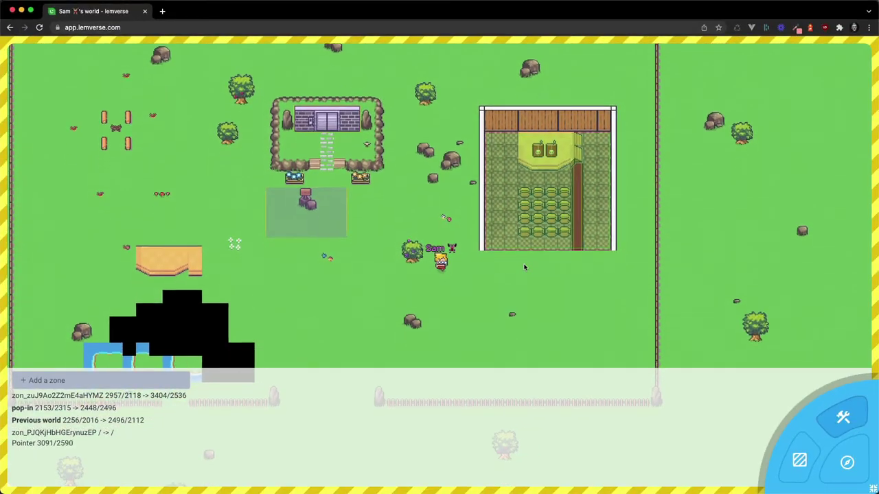
- Test the conference zone by walking the avatar into the room and back out onto the lawn
{"action": "key", "text": "Right"}
{"action": "key", "text": "Up"}
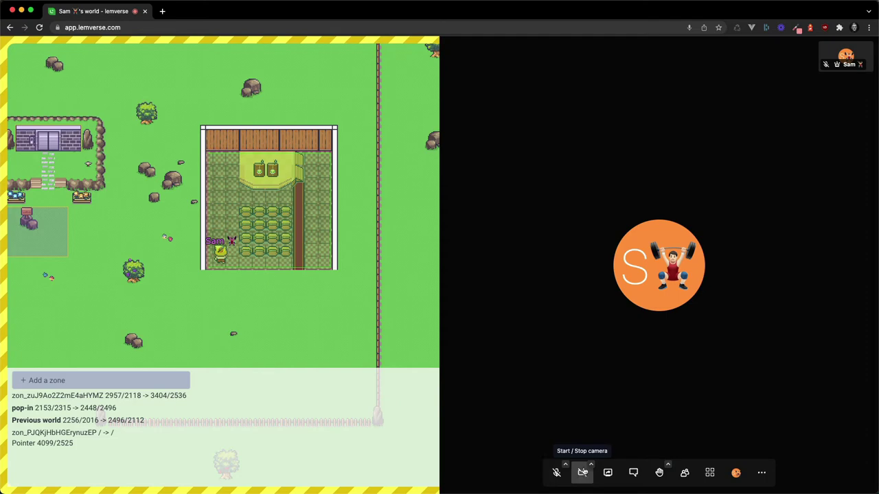
{"action": "key", "text": "Down"}
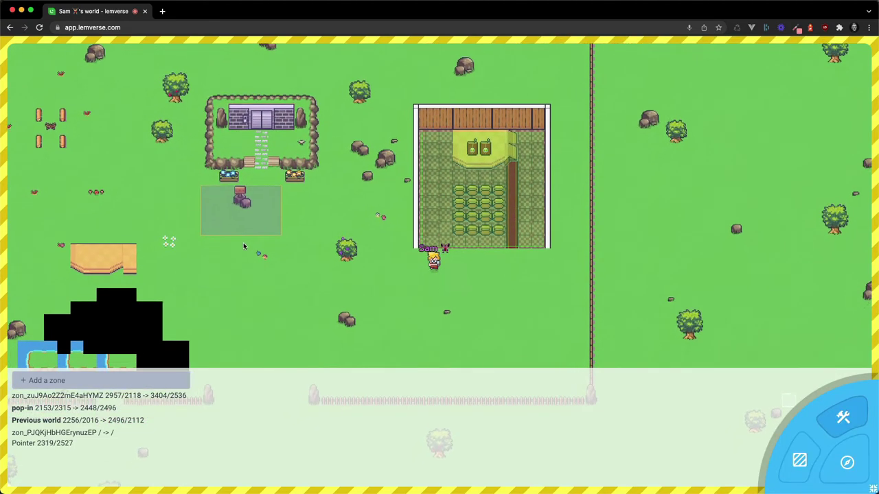
{"action": "key", "text": "Left"}
- Set the conference room zone's name property to "Conference room", save it, and walk the avatar along the room's lower edge
{"action": "left_click", "coordinate": [75, 397]}
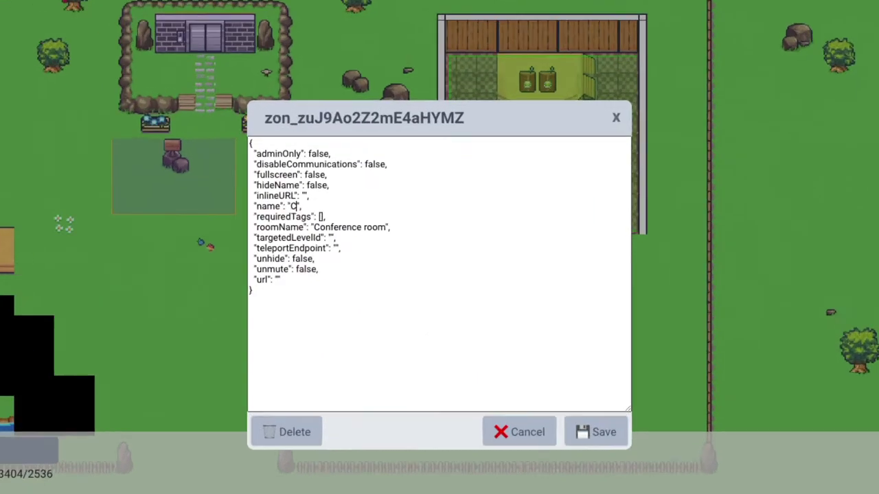
{"action": "type", "text": "Conference"}
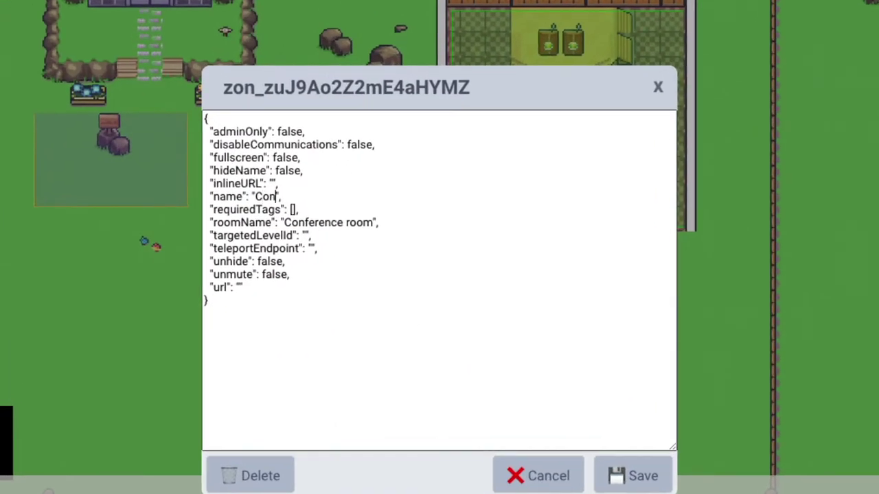
{"action": "type", "text": " room"}
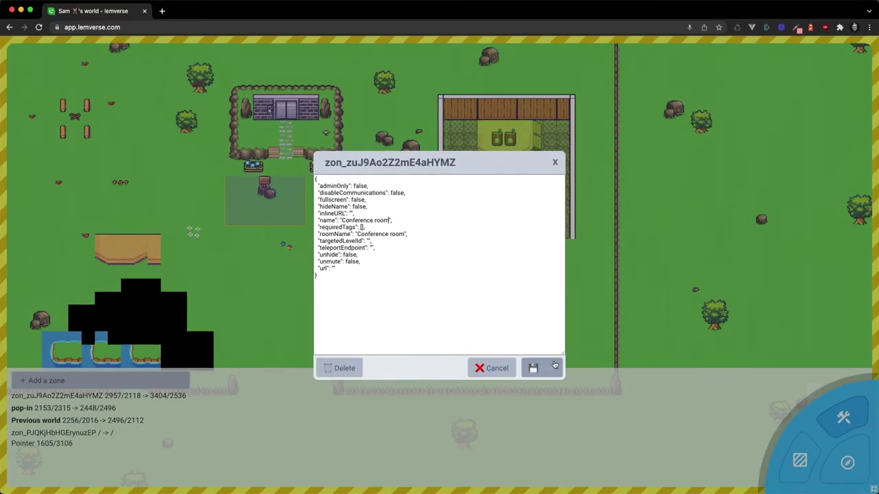
{"action": "left_click", "coordinate": [630, 475]}
{"action": "key", "text": "Right"}
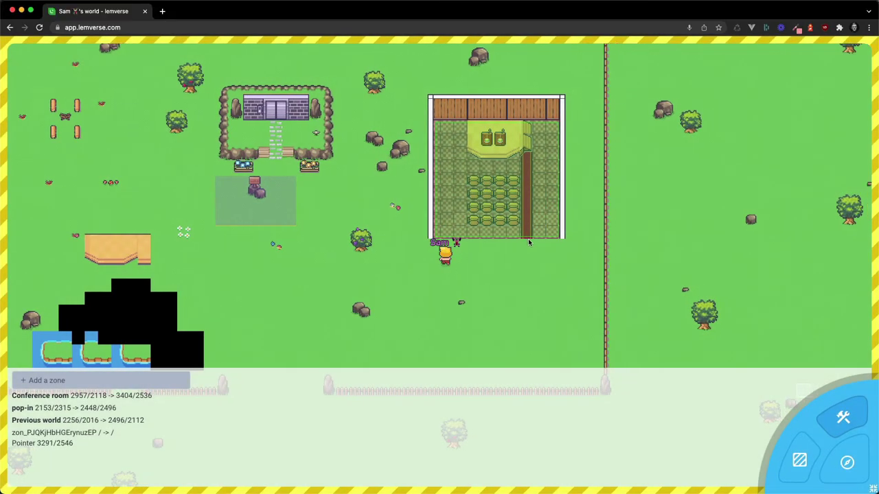
- Walk the avatar into the conference room to check its call and name display, and bring it back out onto the lawn
{"action": "key", "text": "Up"}
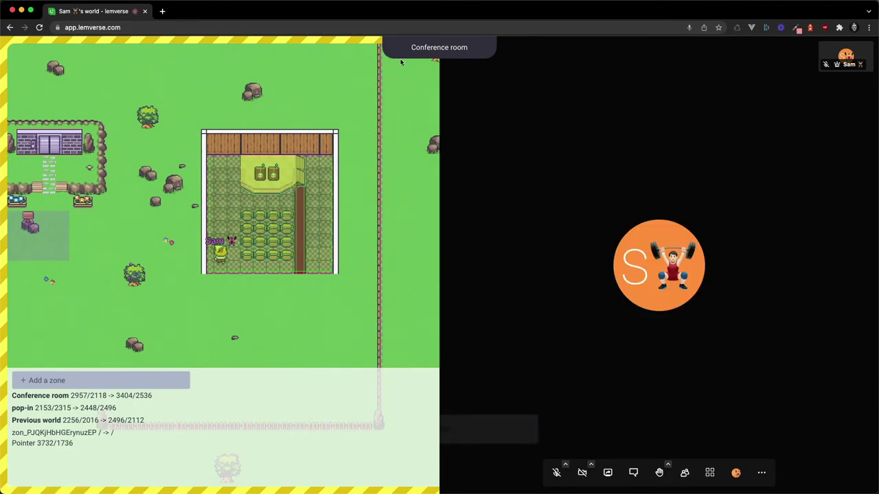
{"action": "key", "text": "Down"}
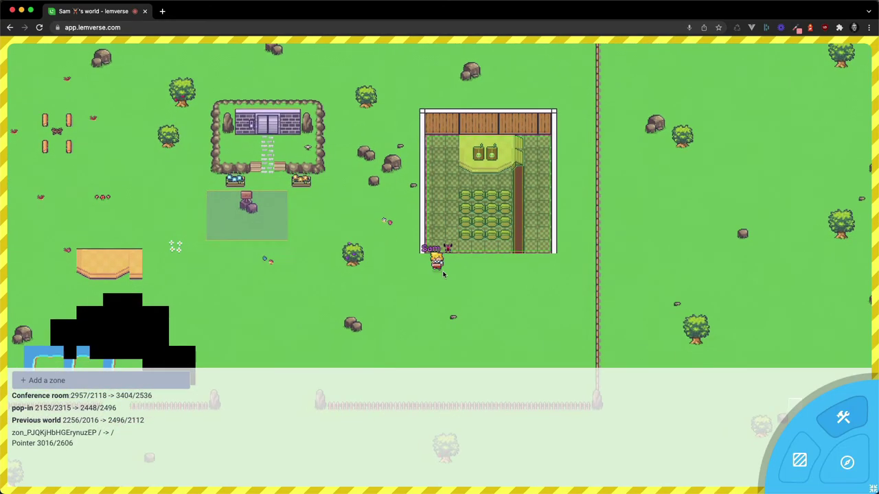
{"action": "key", "text": "Left"}
{"action": "key", "text": "Down"}
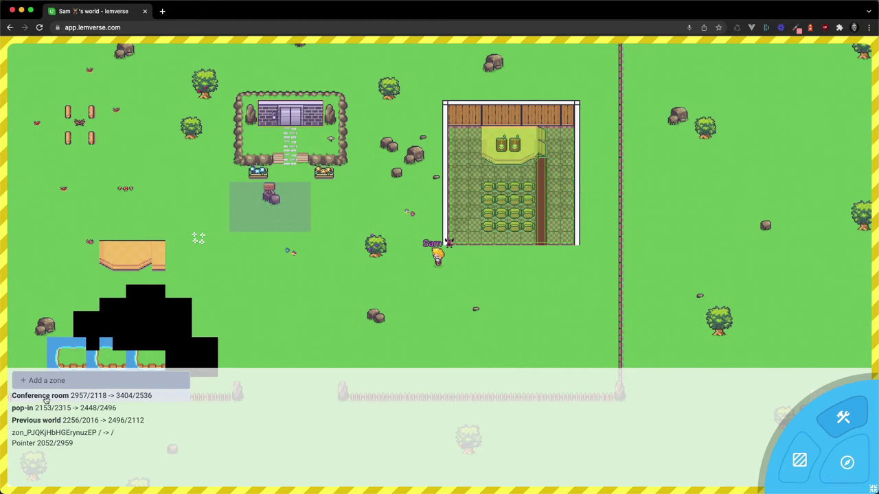
- Review the Conference room zone's properties, save them as they are, and walk the avatar into the room
{"action": "left_click", "coordinate": [42, 396]}
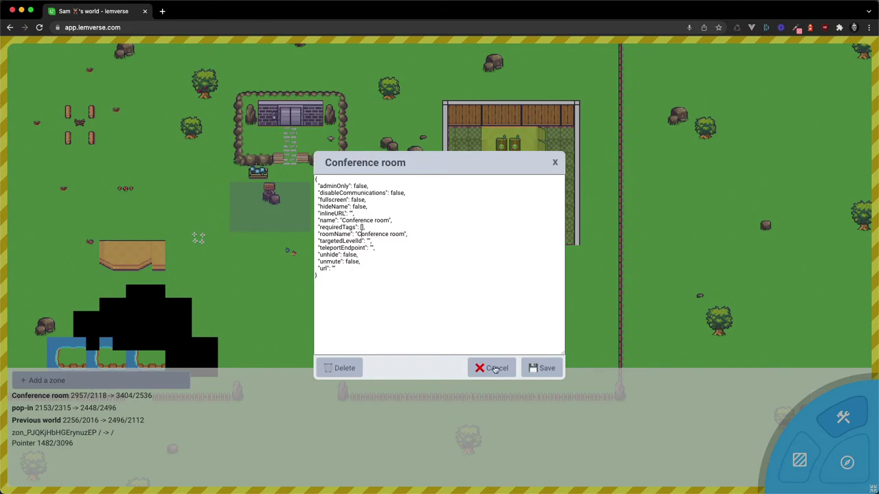
{"action": "left_click", "coordinate": [536, 369]}
{"action": "key", "text": "Right"}
{"action": "key", "text": "Up"}
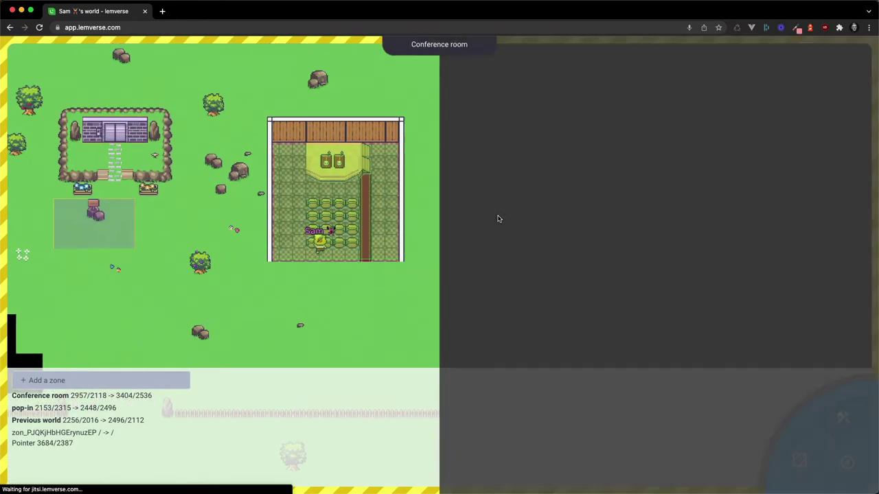
- Test the call by switching the microphone and camera on and off again, and walk the avatar out of the conference room
{"action": "left_click", "coordinate": [556, 474]}
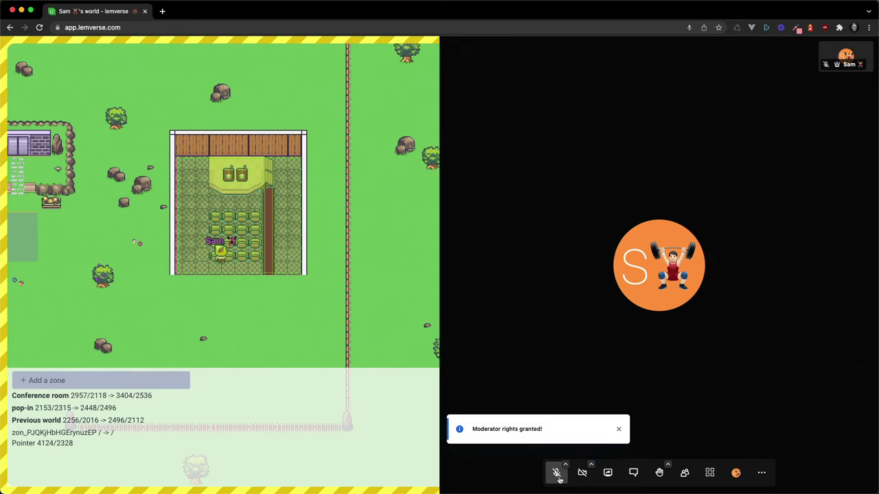
{"action": "left_click", "coordinate": [581, 474]}
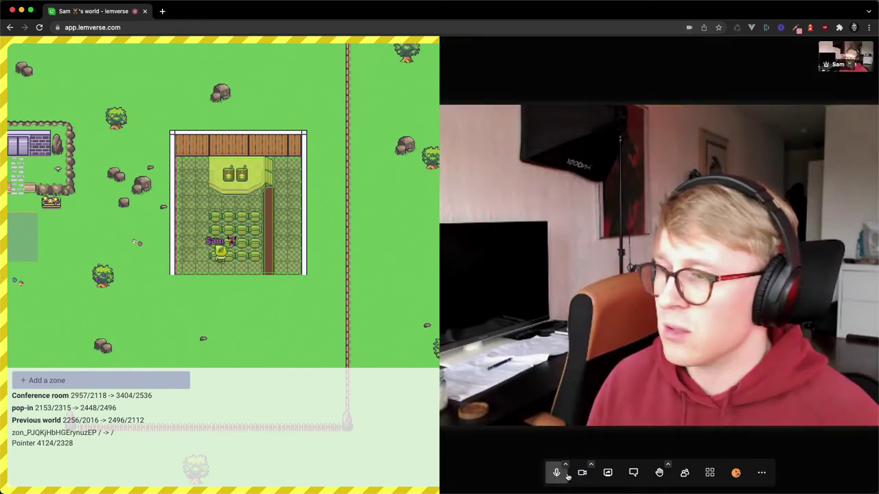
{"action": "left_click", "coordinate": [582, 474]}
{"action": "left_click", "coordinate": [559, 477]}
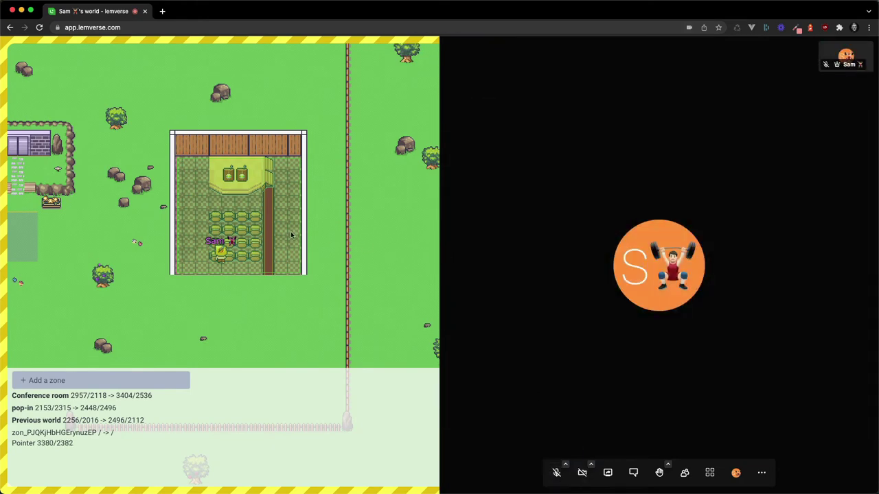
{"action": "key", "text": "s"}
{"action": "key", "text": "Escape"}
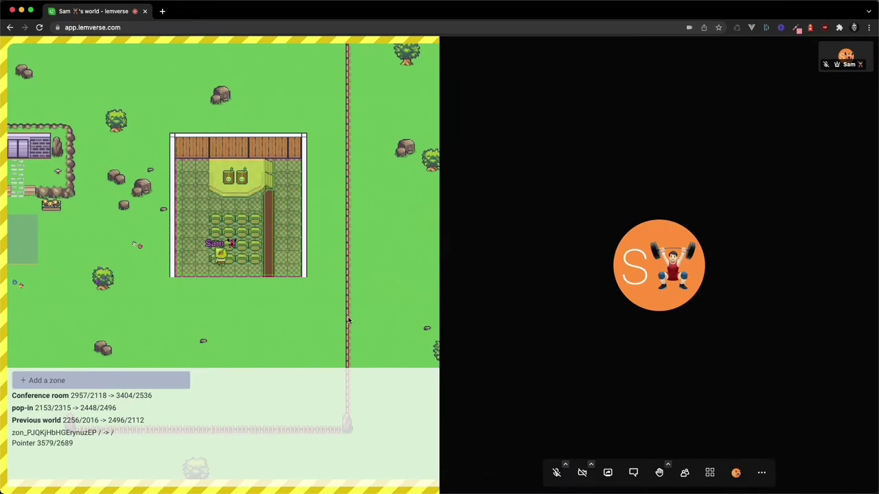
{"action": "key", "text": "Down"}
{"action": "key", "text": "Left"}
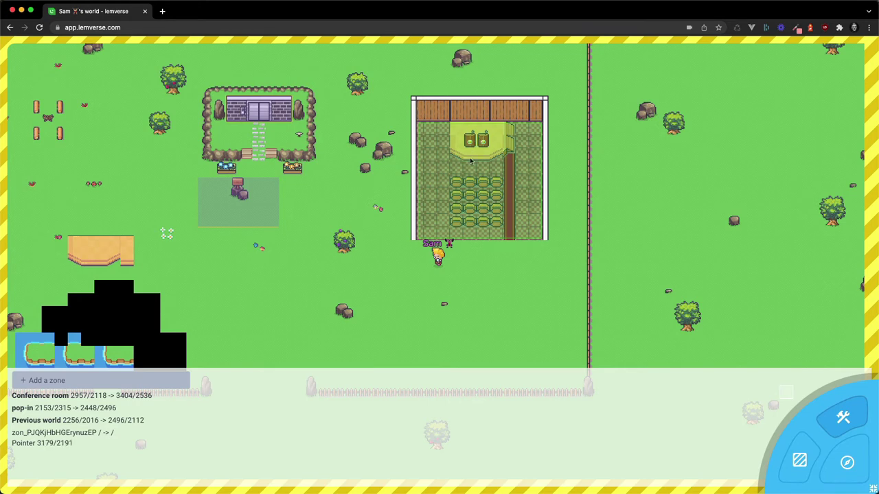
- Add a zone around the two lecterns on the conference room's podium, from 3096/2133 to 3229/2201
{"action": "left_click", "coordinate": [94, 381]}
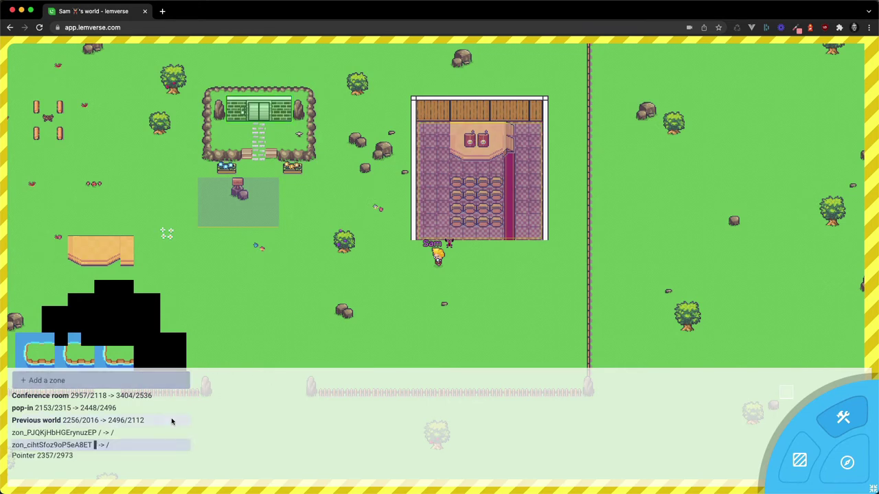
{"action": "left_click", "coordinate": [457, 130]}
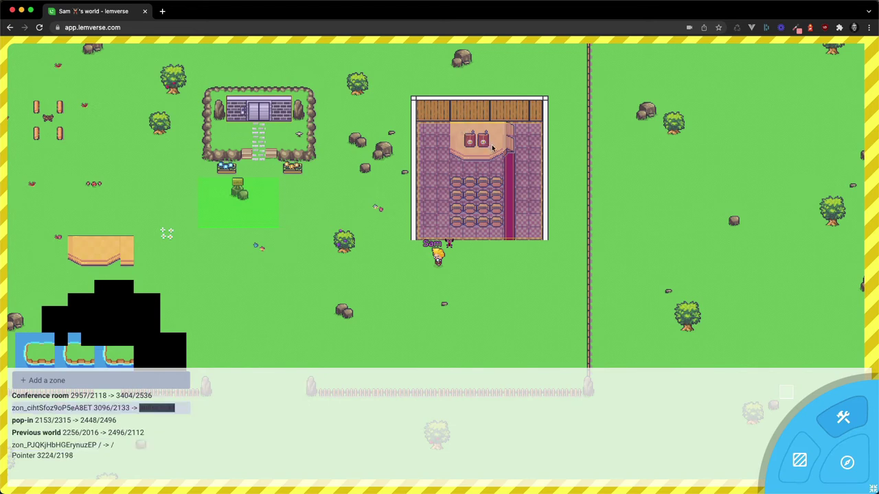
{"action": "left_click", "coordinate": [493, 148]}
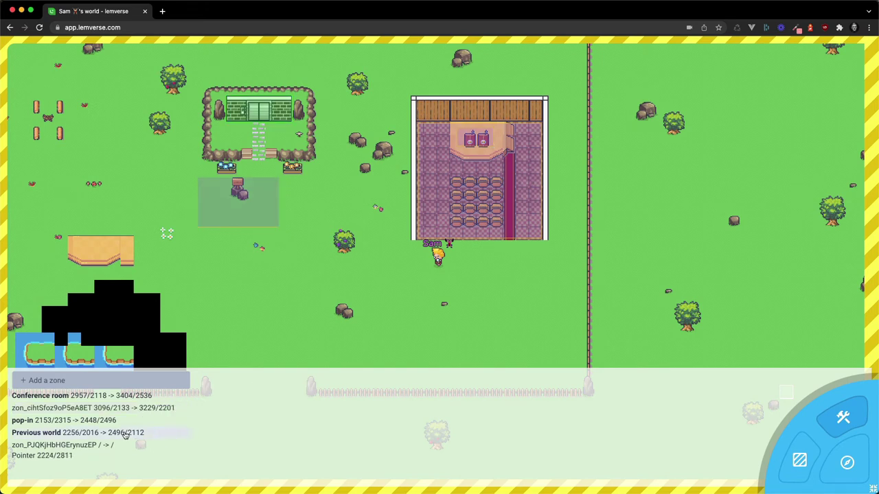
- Set the new podium zone's name property to "podium_speakers"
{"action": "left_click", "coordinate": [84, 408]}
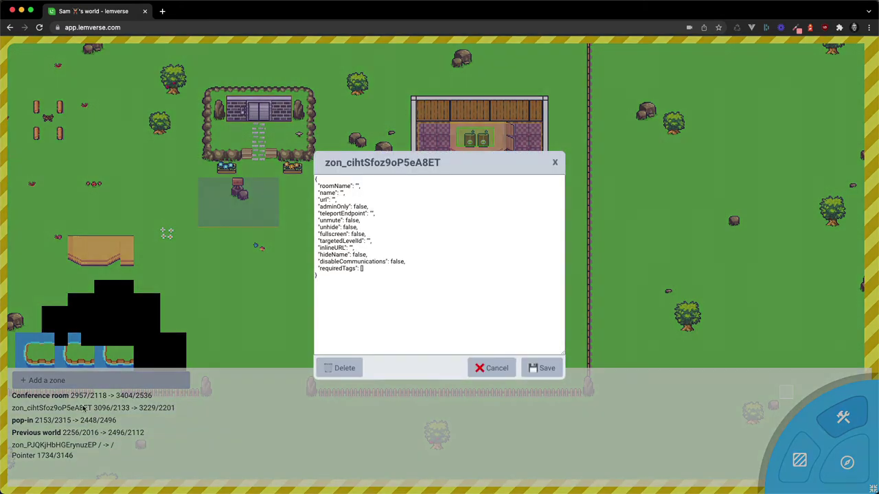
{"action": "left_click", "coordinate": [341, 193]}
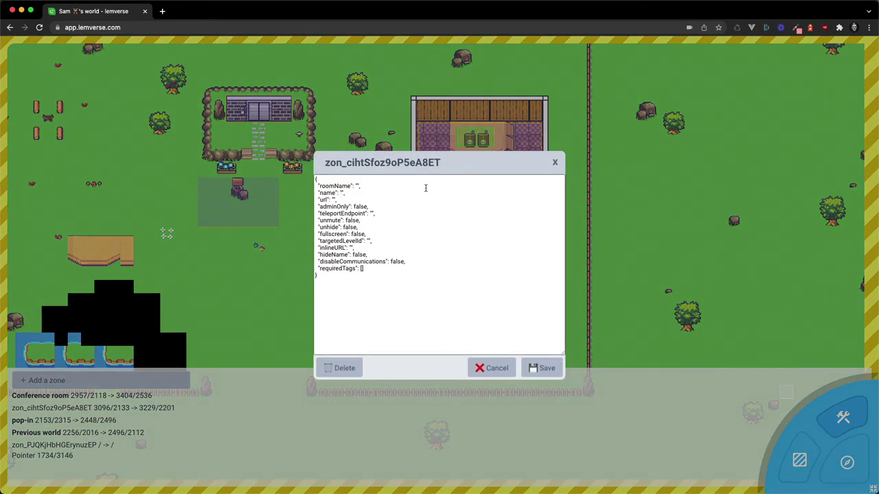
{"action": "type", "text": "podium_spe"}
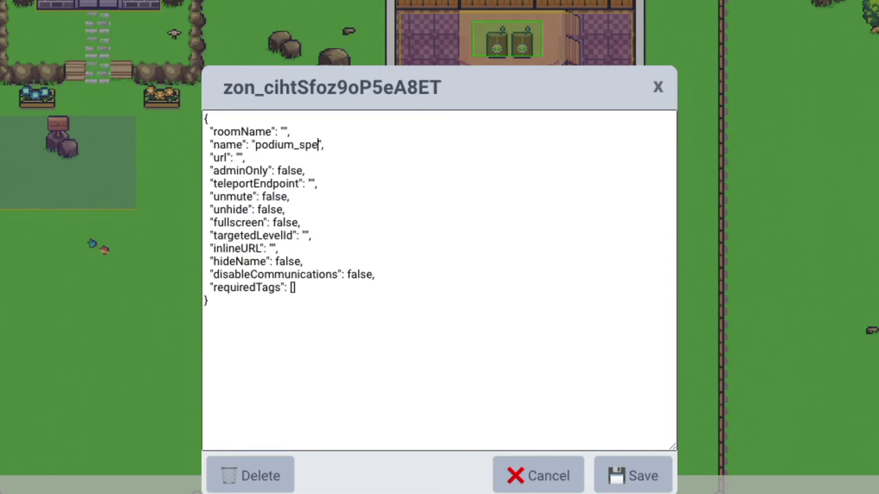
{"action": "type", "text": "akers"}
- Set the podium zone's unmute and unhide properties to true, save them, and leave edit mode
{"action": "key", "text": "BackSpace"}
{"action": "key", "text": "BackSpace"}
{"action": "key", "text": "BackSpace"}
{"action": "key", "text": "BackSpace"}
{"action": "key", "text": "BackSpace"}
{"action": "type", "text": "true"}
{"action": "key", "text": "Down"}
{"action": "key", "text": "BackSpace"}
{"action": "key", "text": "BackSpace"}
{"action": "key", "text": "BackSpace"}
{"action": "key", "text": "BackSpace"}
{"action": "key", "text": "BackSpace"}
{"action": "type", "text": "tre"}
{"action": "key", "text": "BackSpace"}
{"action": "type", "text": "ue"}
{"action": "left_click", "coordinate": [635, 476]}
{"action": "key", "text": "e"}
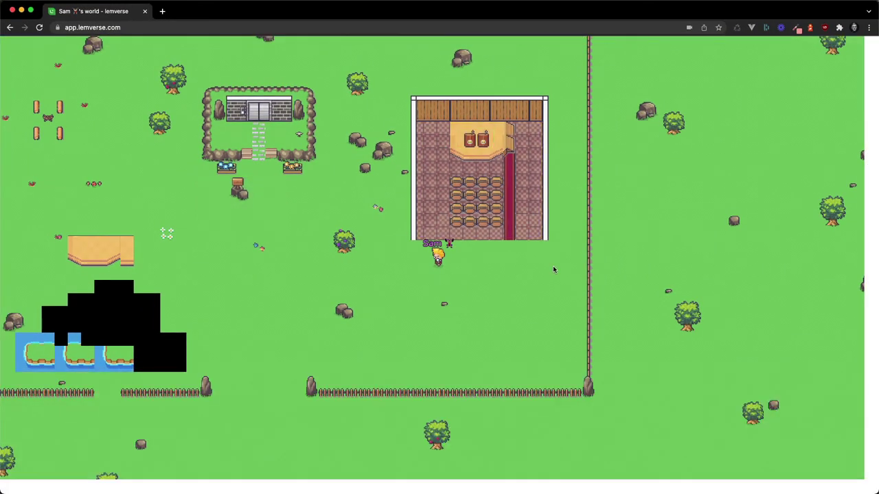
- Walk the avatar up the conference room's red carpet and onto the podium to test the speaker zone
{"action": "key", "text": "Right"}
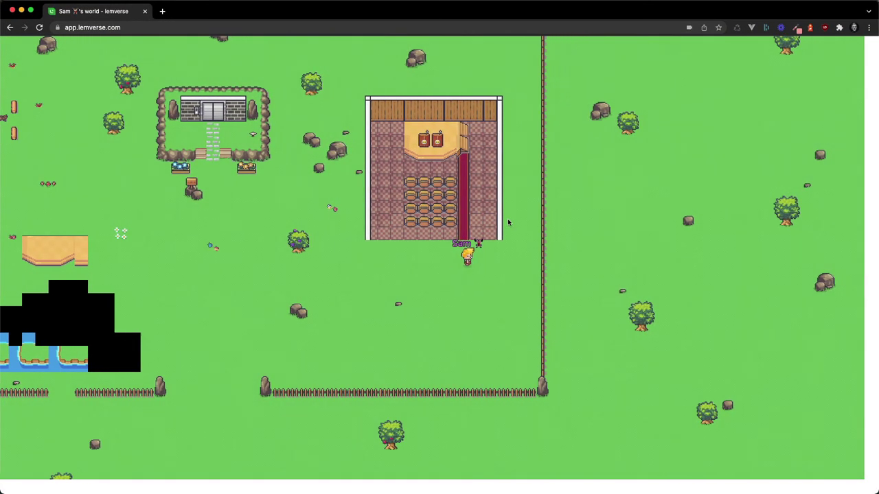
{"action": "key", "text": "Up"}
{"action": "key", "text": "Up"}
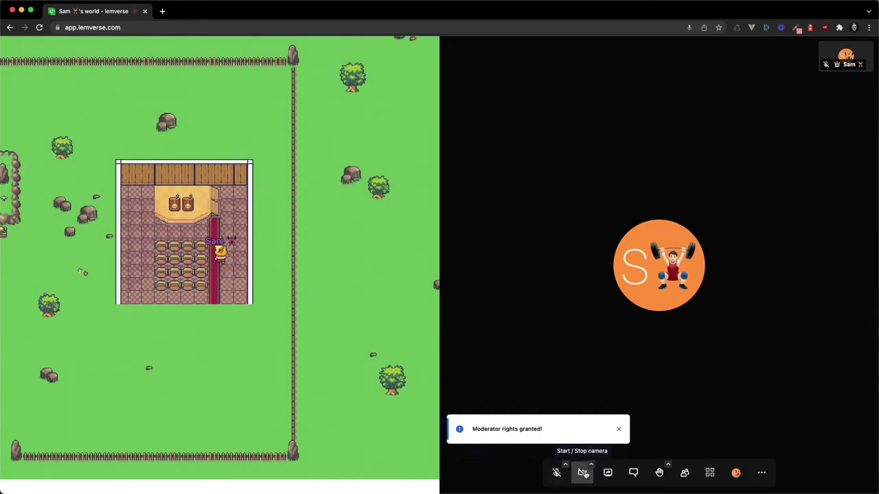
{"action": "key", "text": "Up"}
{"action": "key", "text": "Up"}
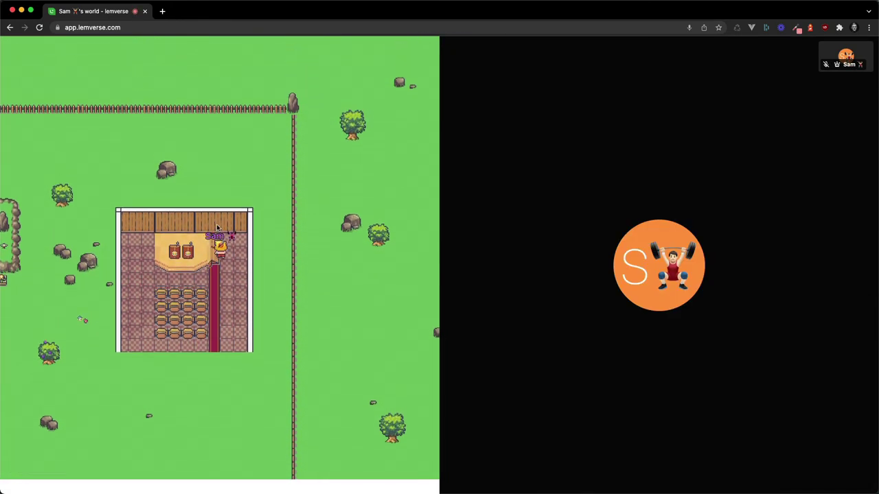
{"action": "key", "text": "Left"}
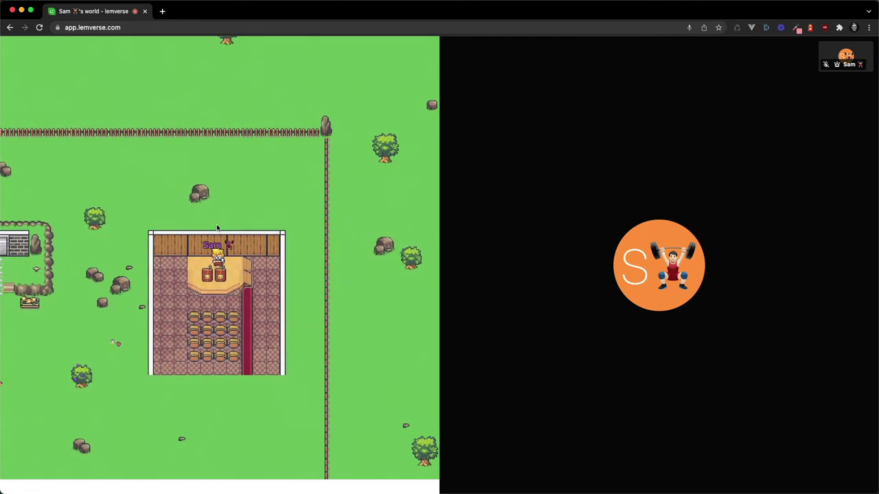
{"action": "mouse_move", "coordinate": [584, 476]}
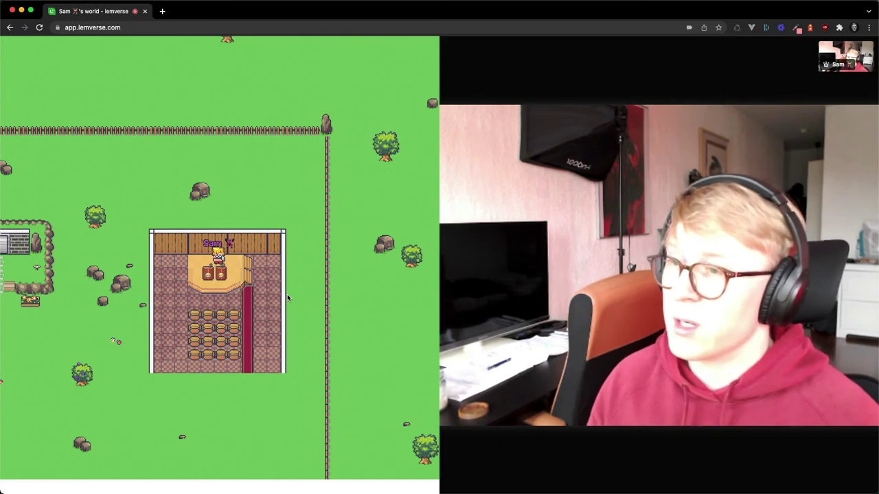
- Walk the avatar off the podium and out of the conference room to the lawn below the outdoor sofa
{"action": "key", "text": "Left"}
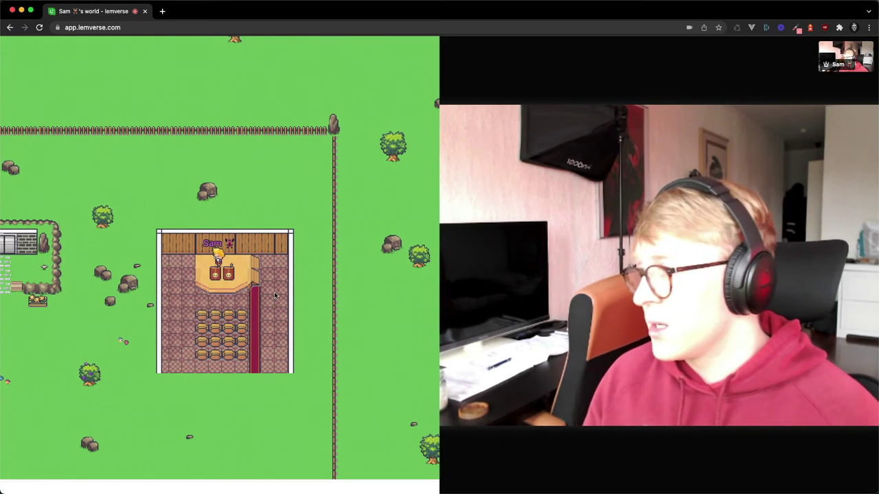
{"action": "key", "text": "Left"}
{"action": "key", "text": "Left"}
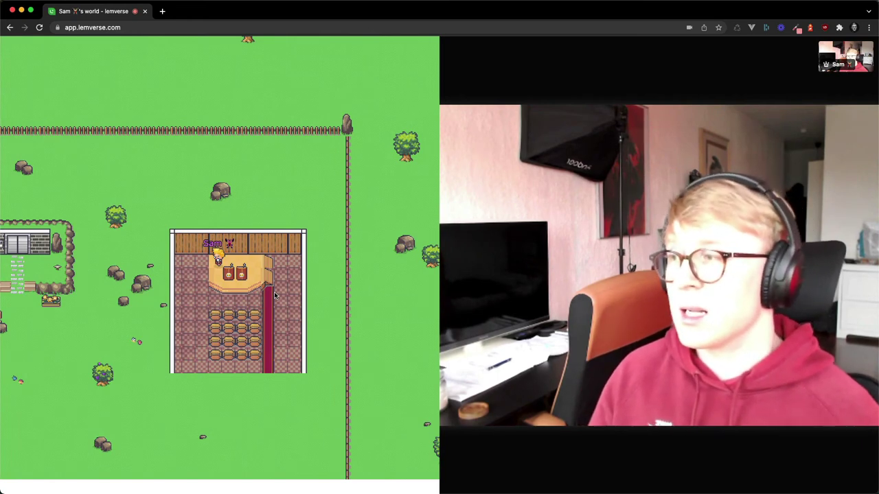
{"action": "key", "text": "Left"}
{"action": "key", "text": "Down"}
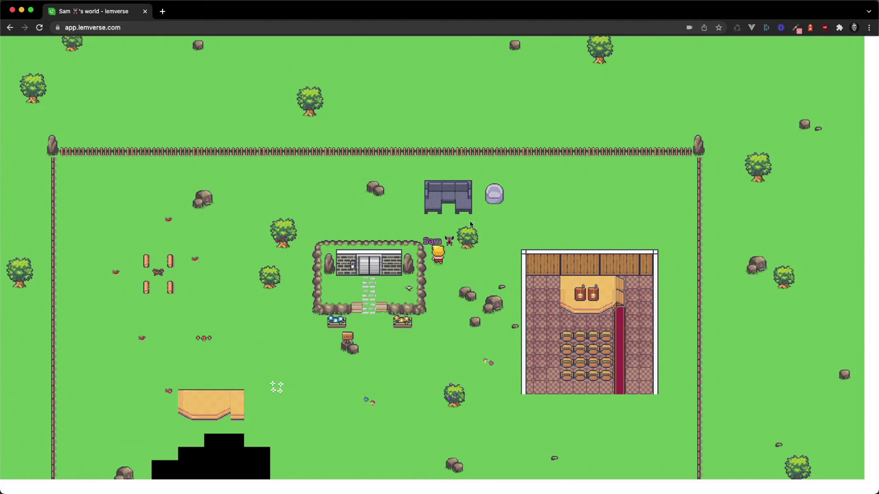
- Return to edit mode and add a zone covering the outdoor sofa and armchair, from 2571/1757 to 2885/1890
{"action": "key", "text": "e"}
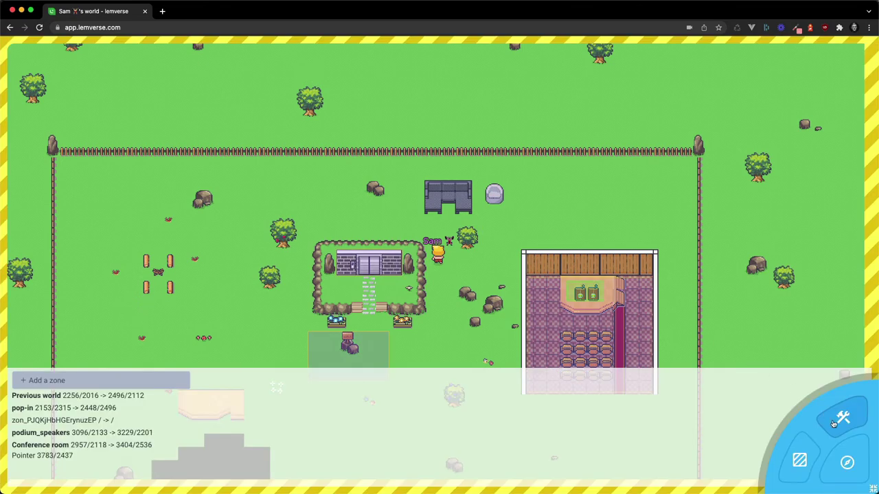
{"action": "left_click", "coordinate": [40, 381]}
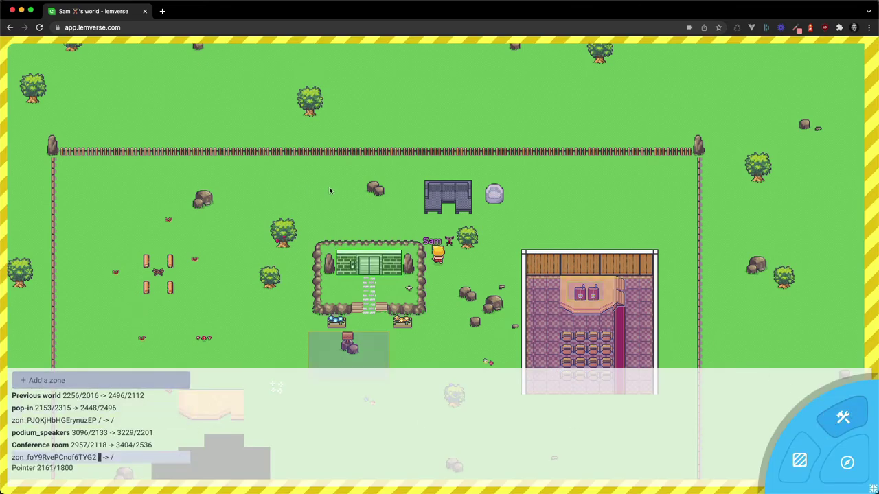
{"action": "left_click", "coordinate": [423, 182]}
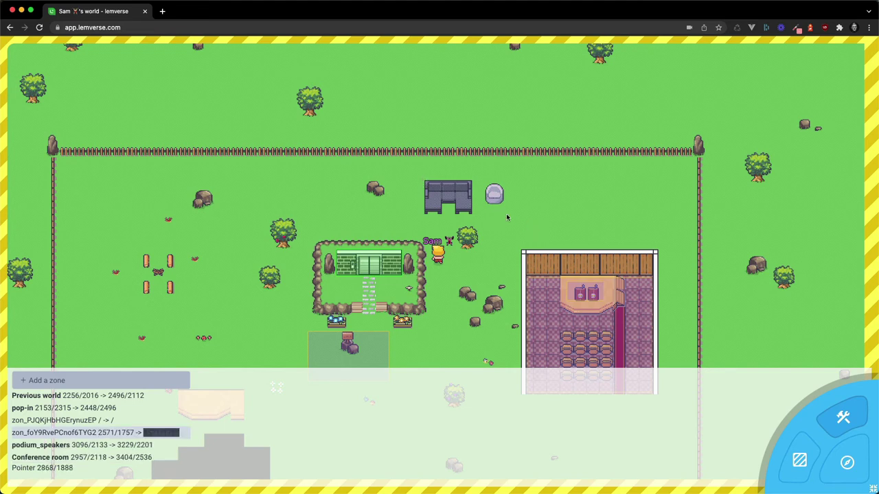
{"action": "left_click", "coordinate": [509, 217]}
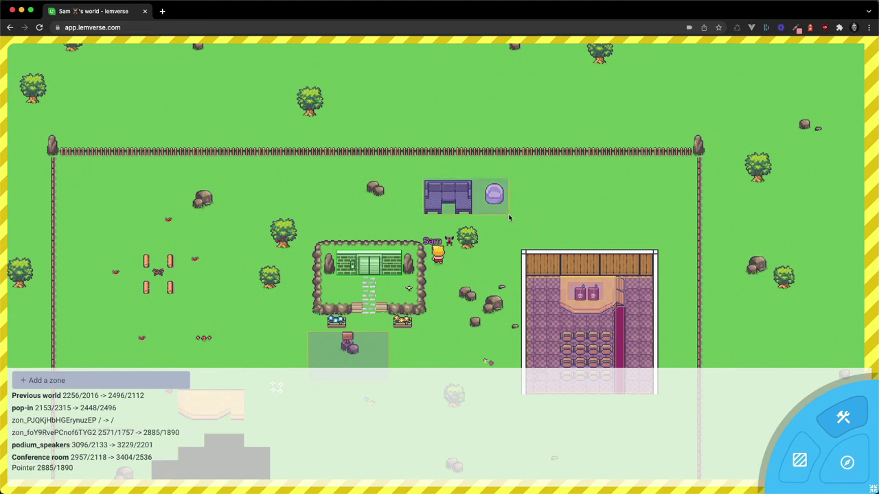
- Set the new sofa zone's name property to "chill_sofa"
{"action": "left_click", "coordinate": [76, 433]}
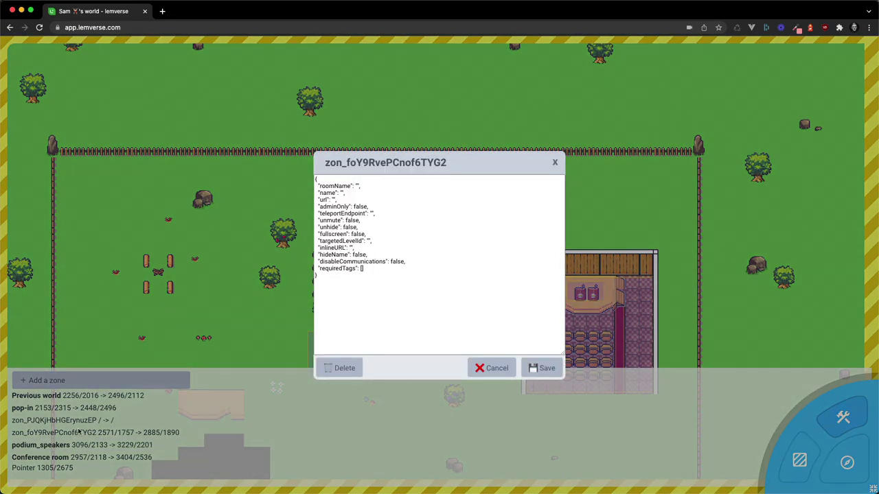
{"action": "left_click", "coordinate": [343, 192]}
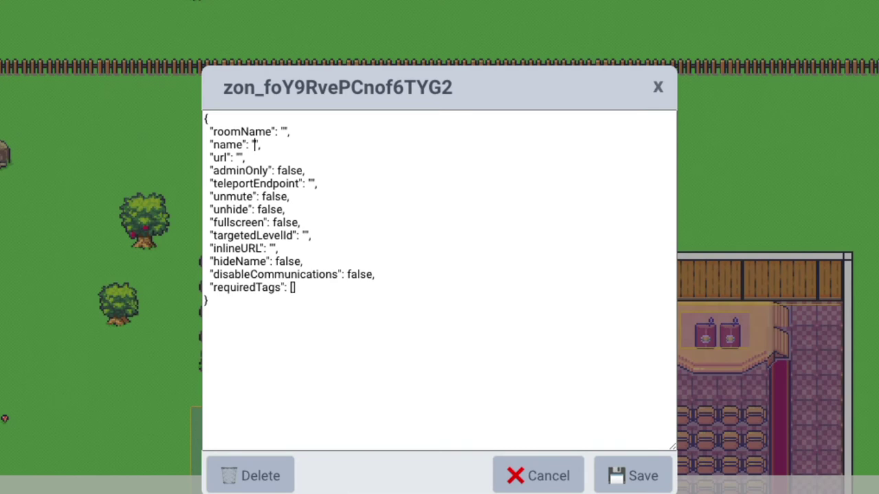
{"action": "type", "text": "mute_"}
{"action": "key", "text": "BackSpace"}
{"action": "key", "text": "BackSpace"}
{"action": "key", "text": "BackSpace"}
{"action": "key", "text": "BackSpace"}
{"action": "key", "text": "BackSpace"}
{"action": "type", "text": "chill_sofa"}
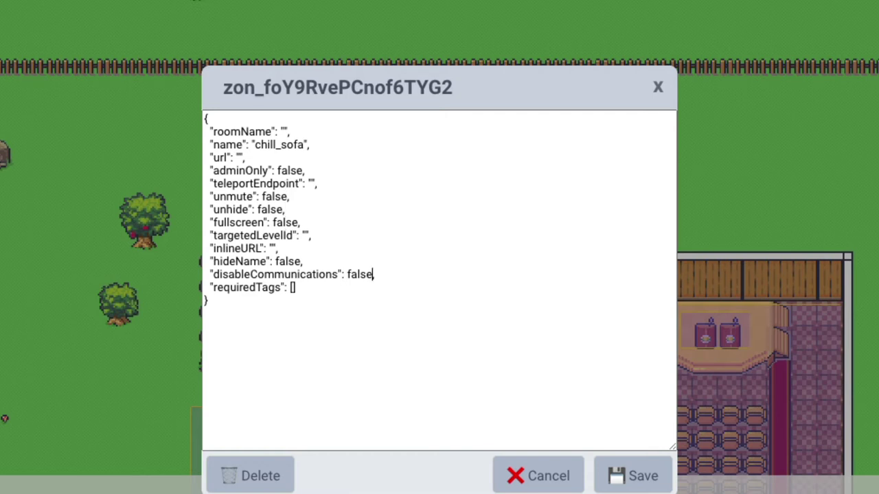
- Set the sofa zone's disableCommunications property to true and save its settings
{"action": "key", "text": "BackSpace"}
{"action": "key", "text": "BackSpace"}
{"action": "key", "text": "BackSpace"}
{"action": "key", "text": "BackSpace"}
{"action": "key", "text": "BackSpace"}
{"action": "type", "text": "true"}
{"action": "left_click", "coordinate": [659, 472]}
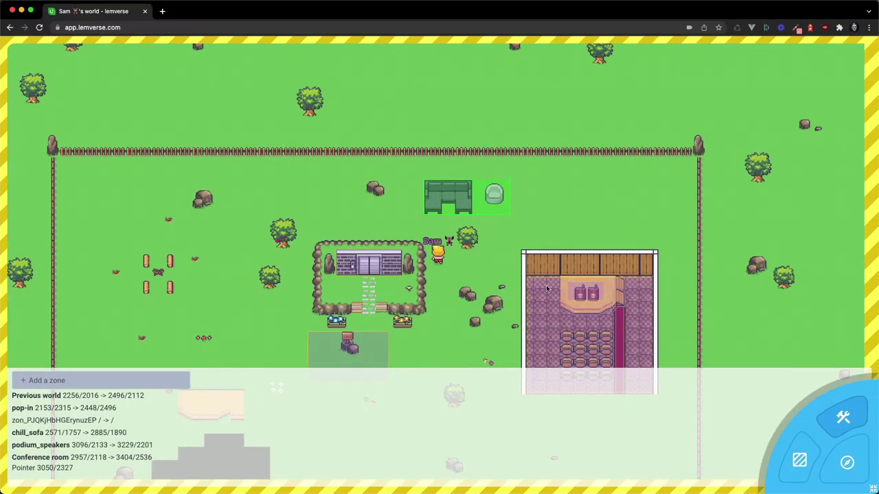
- Exit edit mode, walk the avatar onto the outdoor sofa, check its action menu and move over to the armchair
{"action": "key", "text": "Escape"}
{"action": "key", "text": "Up"}
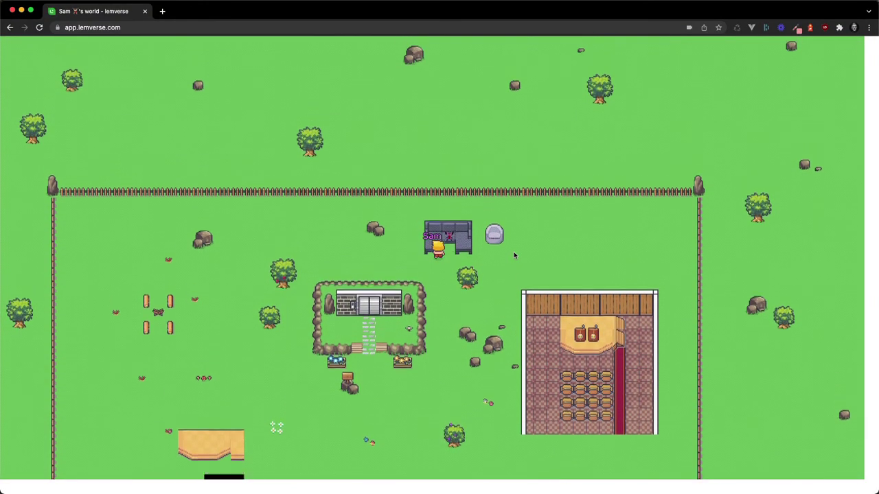
{"action": "left_click", "coordinate": [440, 256]}
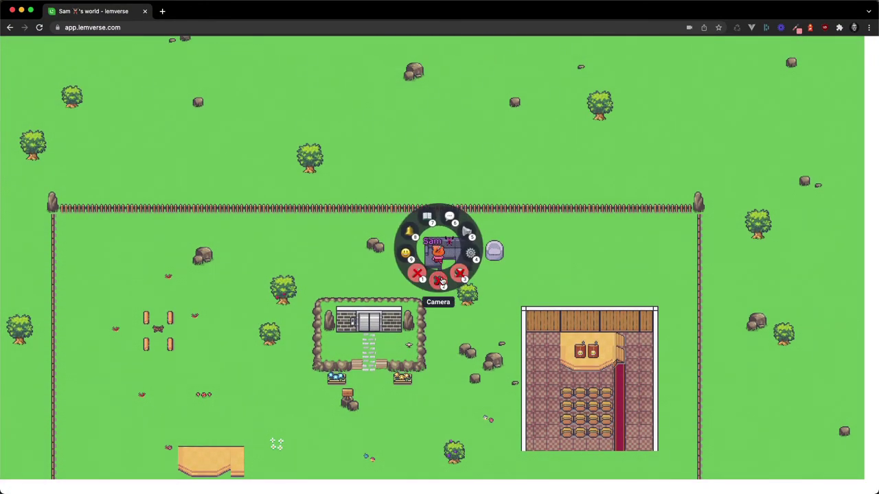
{"action": "left_click", "coordinate": [440, 265]}
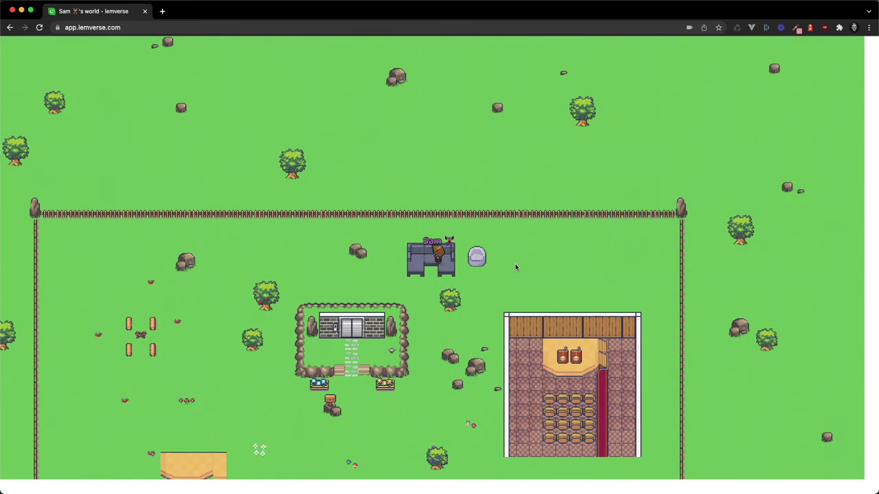
{"action": "key", "text": "Right"}
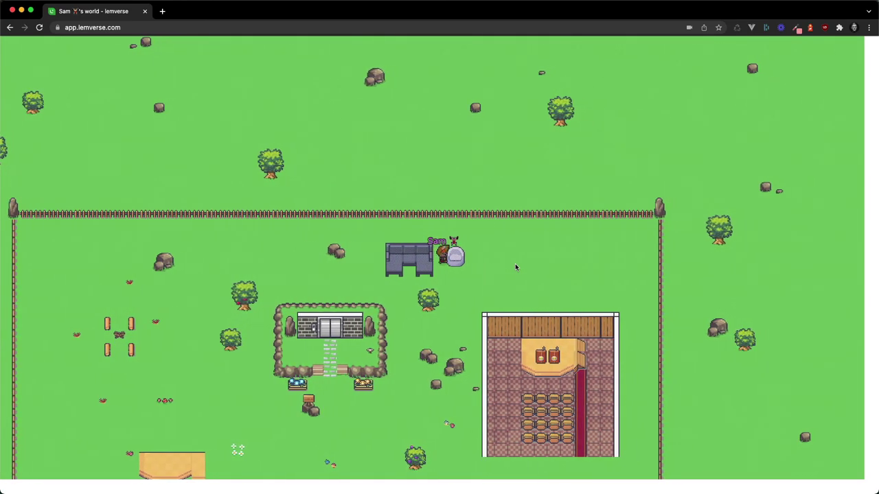
- Walk the avatar to the lawn south of the house and add a zone there from 2177/2659 to 2502/2808
{"action": "key", "text": "Down"}
{"action": "key", "text": "e"}
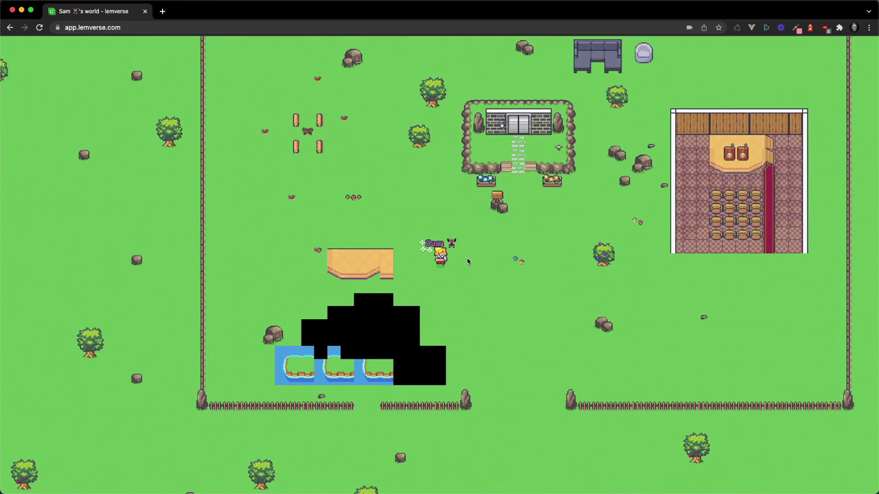
{"action": "key", "text": "Up"}
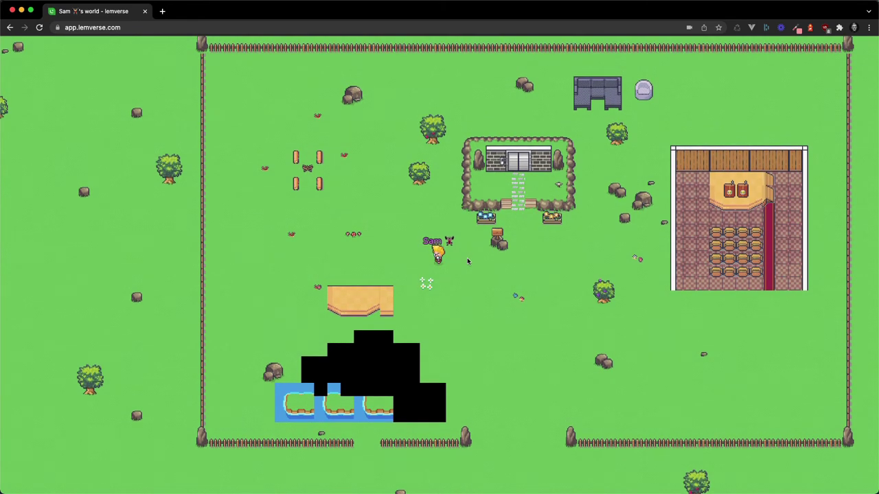
{"action": "key", "text": "Down"}
{"action": "key", "text": "e"}
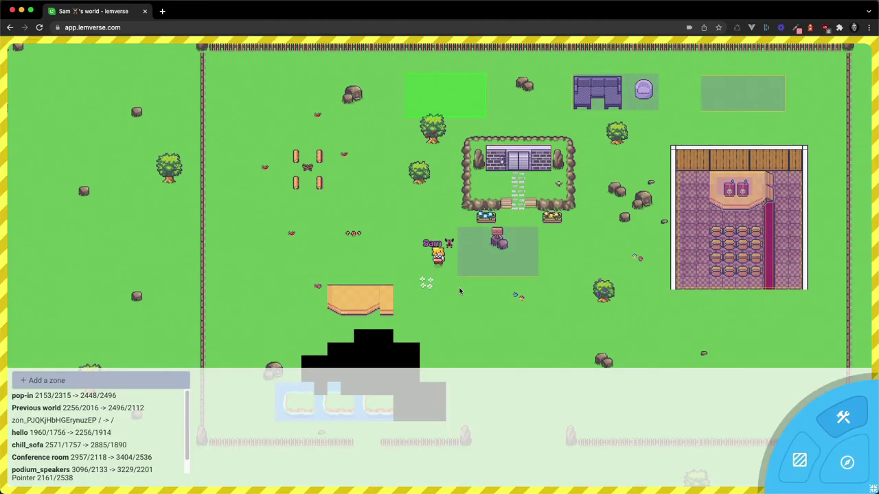
{"action": "left_click", "coordinate": [110, 374]}
{"action": "left_click", "coordinate": [553, 365]}
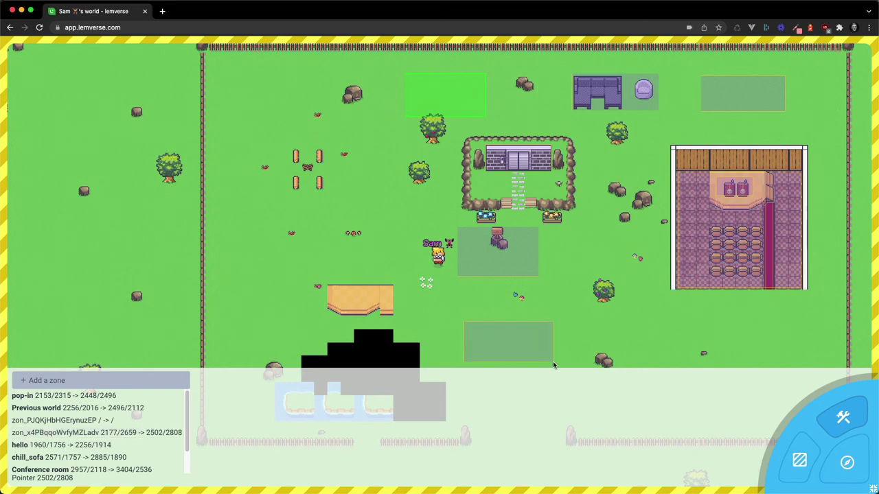
- Set the new lawn zone's name property to "open-space" and save its settings
{"action": "left_click", "coordinate": [81, 434]}
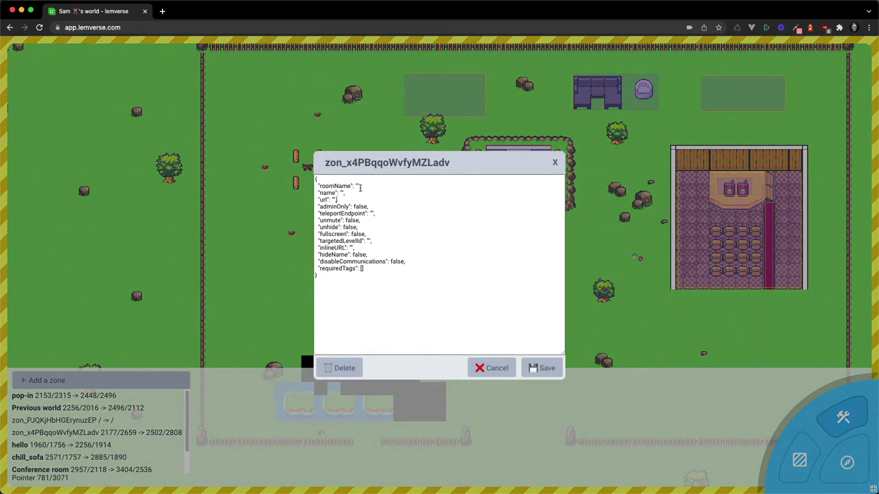
{"action": "left_click", "coordinate": [357, 185]}
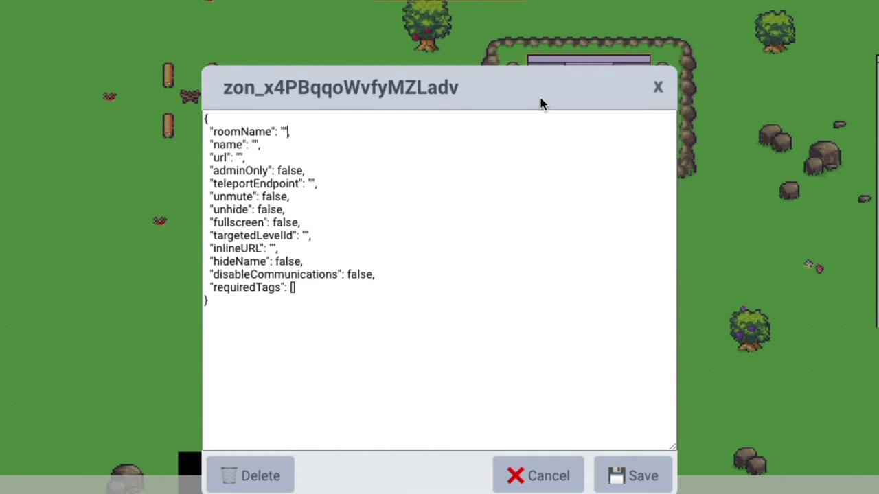
{"action": "key", "text": "Down"}
{"action": "type", "text": "of"}
{"action": "key", "text": "BackSpace"}
{"action": "type", "text": "pen-space"}
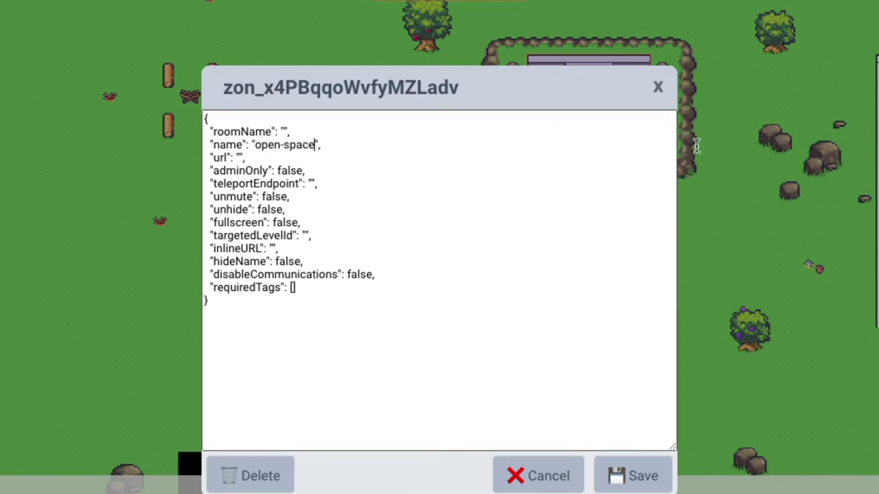
{"action": "left_click", "coordinate": [632, 470]}
- Walk the avatar into the open-space zone and send the message "hello open-space!" in the zone's chat
{"action": "key", "text": "e"}
{"action": "key", "text": "Down"}
{"action": "key", "text": "Right"}
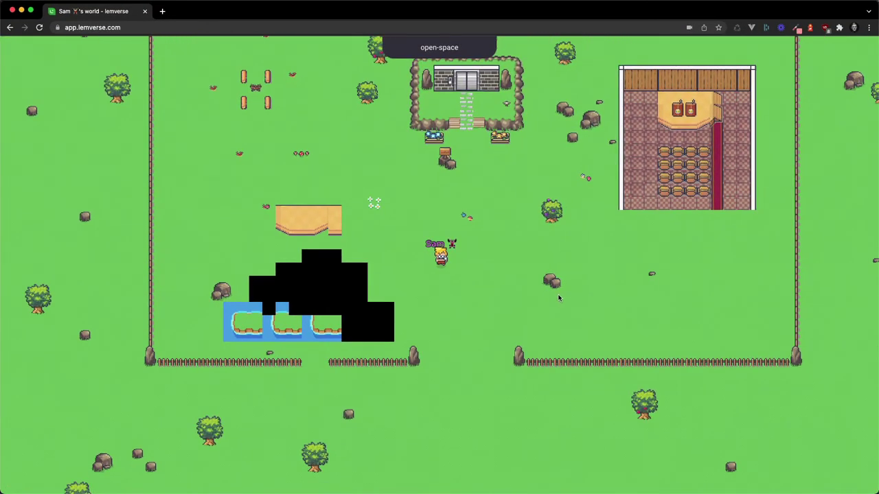
{"action": "key", "text": "Return"}
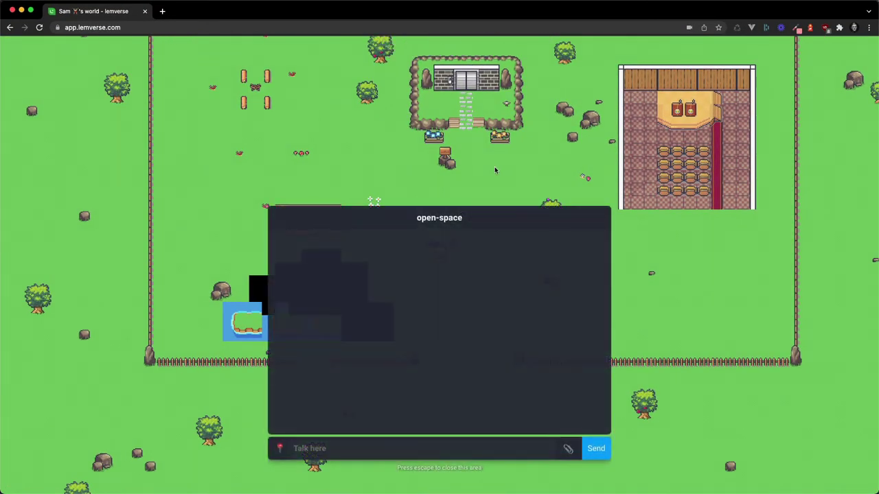
{"action": "type", "text": "hello open-space!"}
{"action": "key", "text": "Return"}
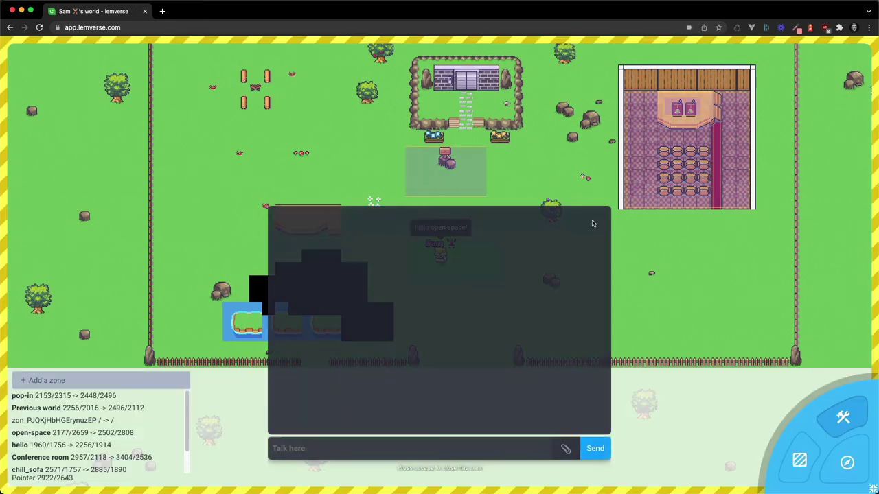
{"action": "key", "text": "Escape"}
- Walk the avatar beside the log benches and add a zone inside the fence's northwest corner from 1264/1703 to 1673/1967
{"action": "key", "text": "Left"}
{"action": "key", "text": "Right"}
{"action": "key", "text": "Left"}
{"action": "key", "text": "Right"}
{"action": "key", "text": "Left"}
{"action": "key", "text": "Up"}
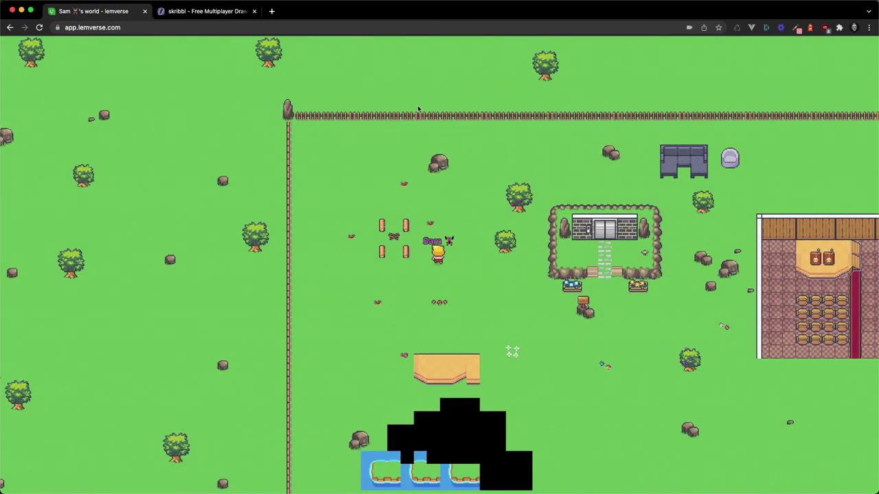
{"action": "key", "text": "e"}
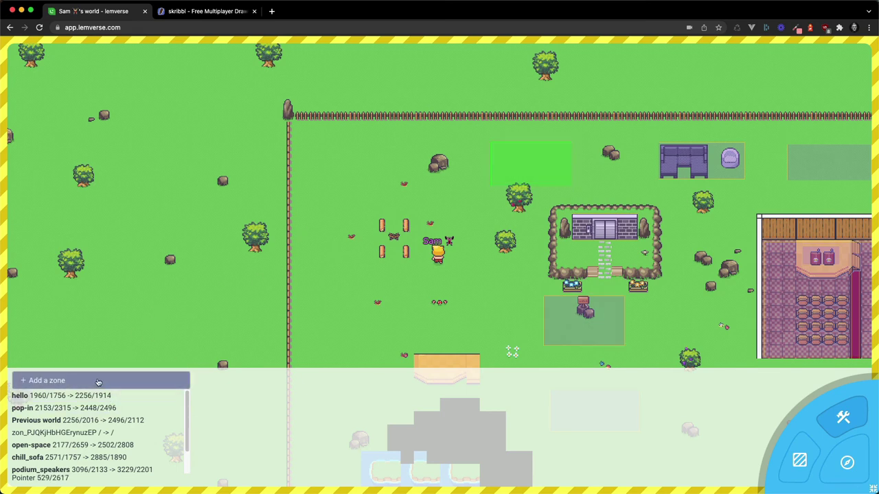
{"action": "left_click", "coordinate": [98, 383]}
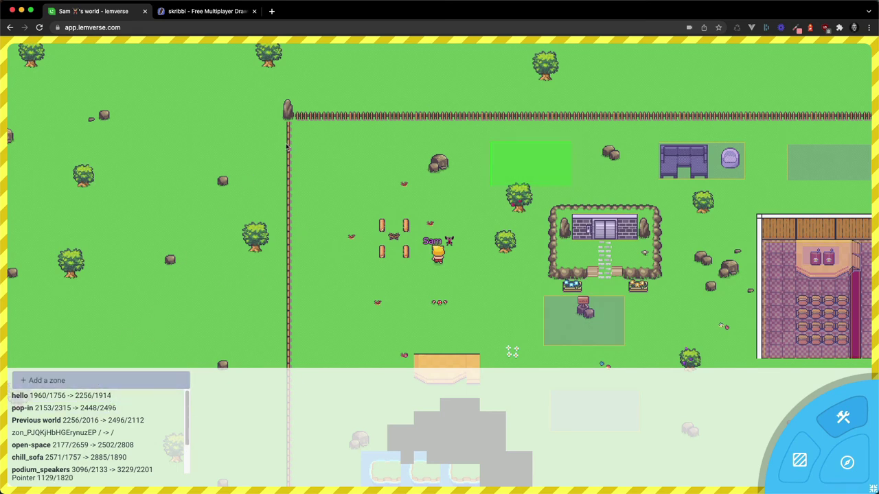
{"action": "left_click", "coordinate": [411, 202]}
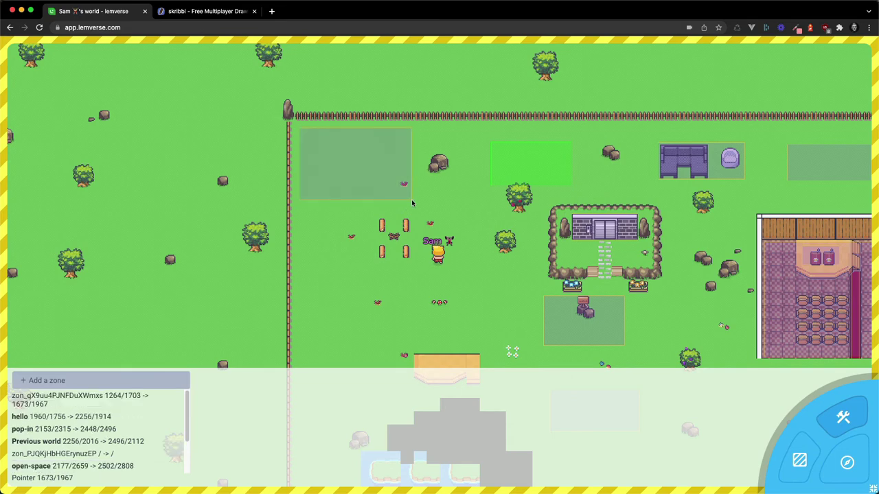
{"action": "double_click", "coordinate": [106, 401]}
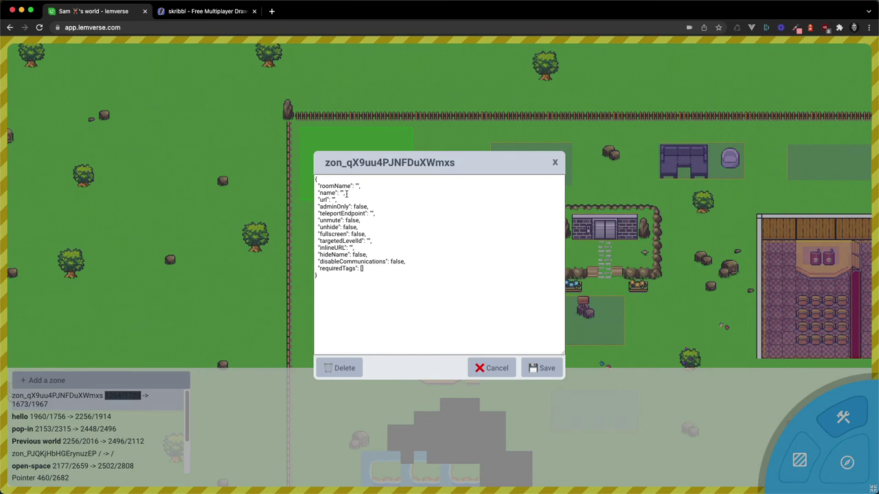
{"action": "left_click", "coordinate": [342, 193]}
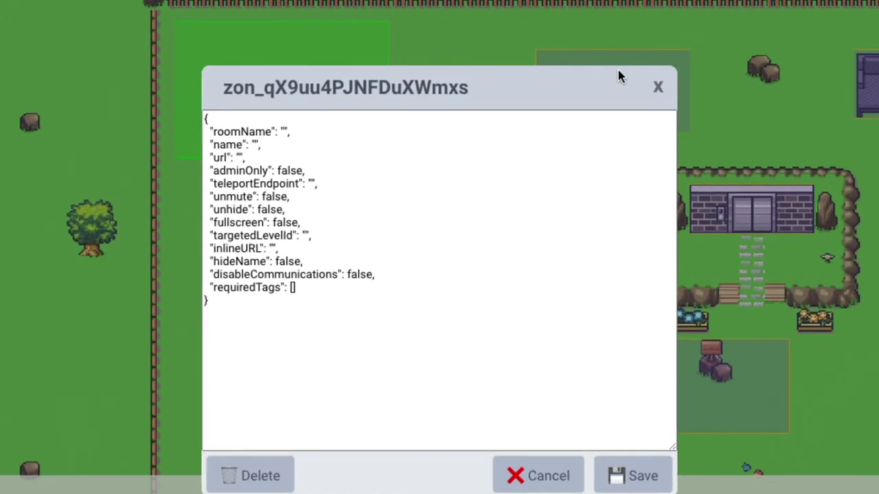
{"action": "type", "text": "Games room"}
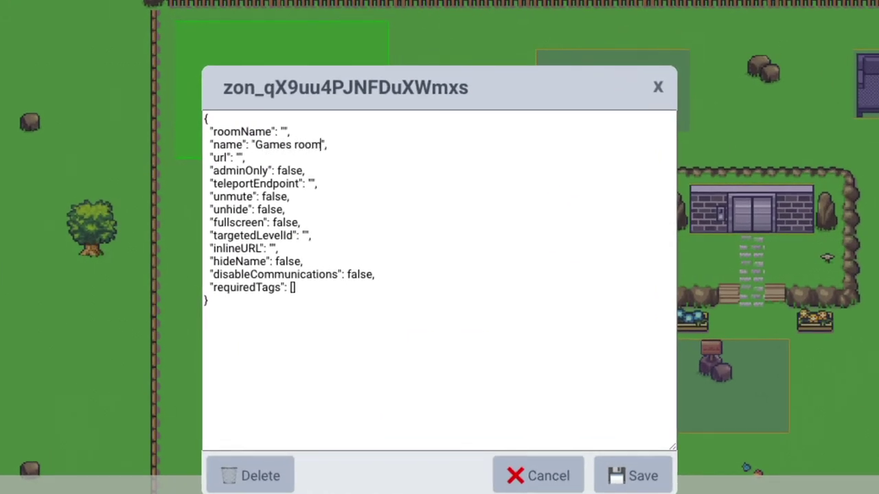
{"action": "left_click", "coordinate": [239, 157]}
{"action": "type", "text": "https://skribbl.io/"}
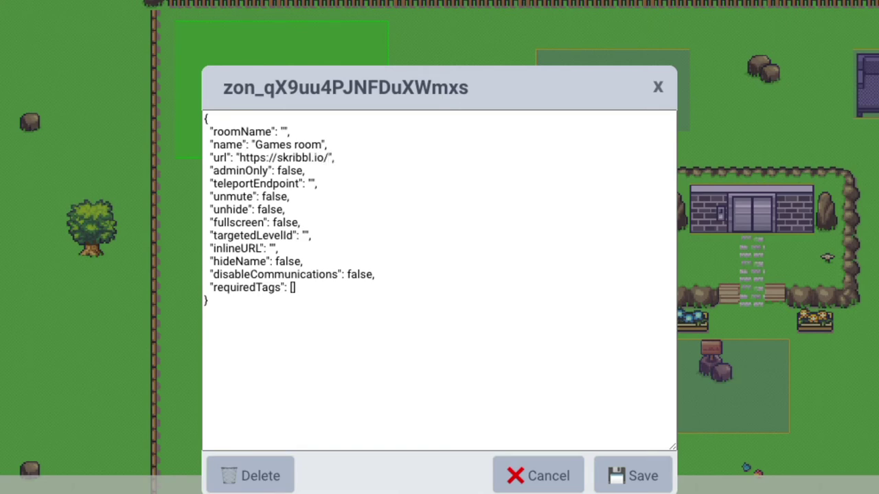
{"action": "left_click", "coordinate": [663, 480]}
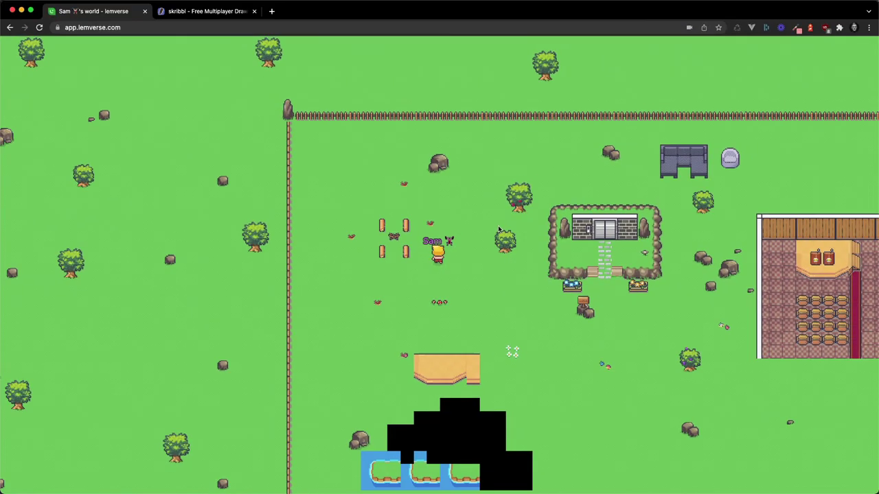
- Reopen the Games room zone's settings in edit mode to review them, and save them again
{"action": "key", "text": "e"}
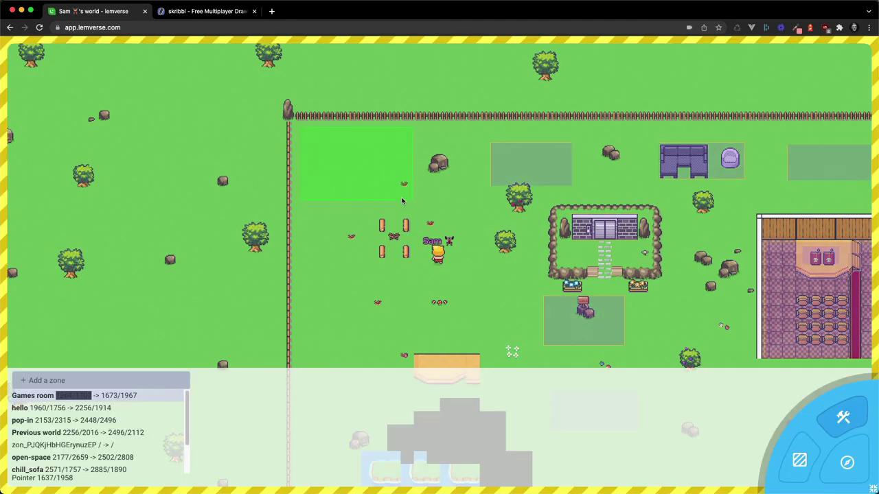
{"action": "left_click", "coordinate": [55, 399]}
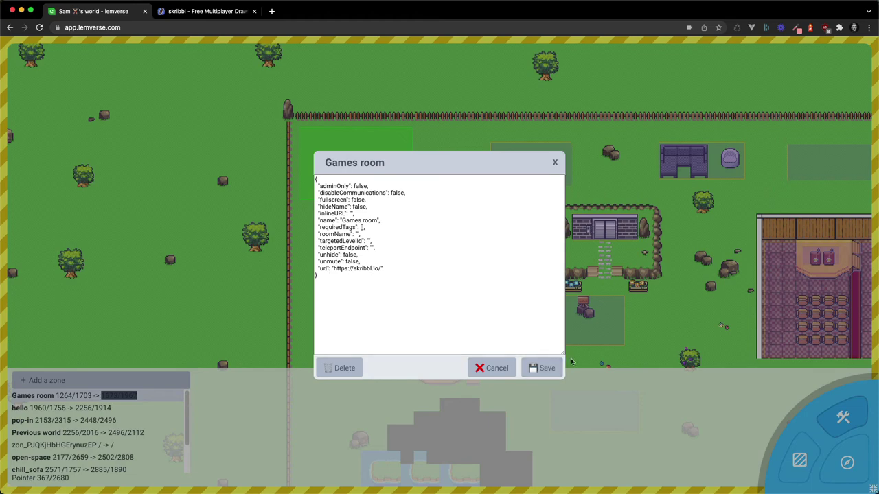
{"action": "left_click", "coordinate": [542, 368]}
- Walk the avatar into the Games room zone, enter a player name in skribbl.io and start playing
{"action": "key", "text": "Up"}
{"action": "key", "text": "Left"}
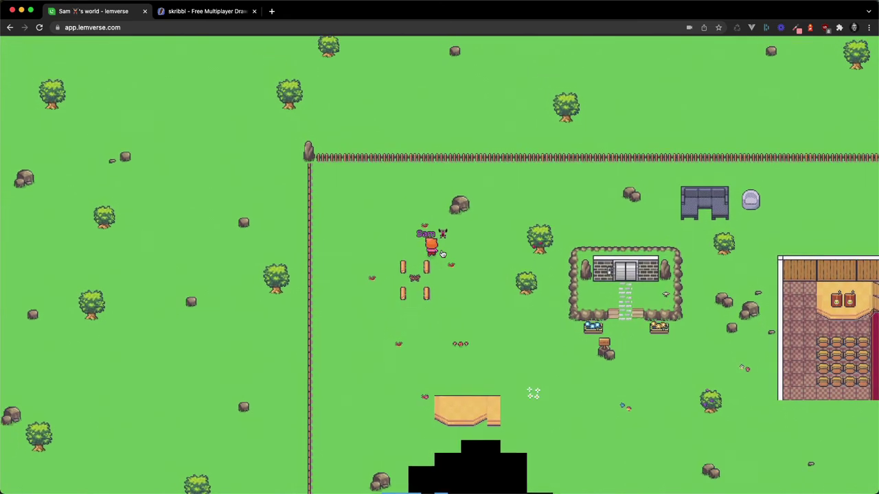
{"action": "key", "text": "Up"}
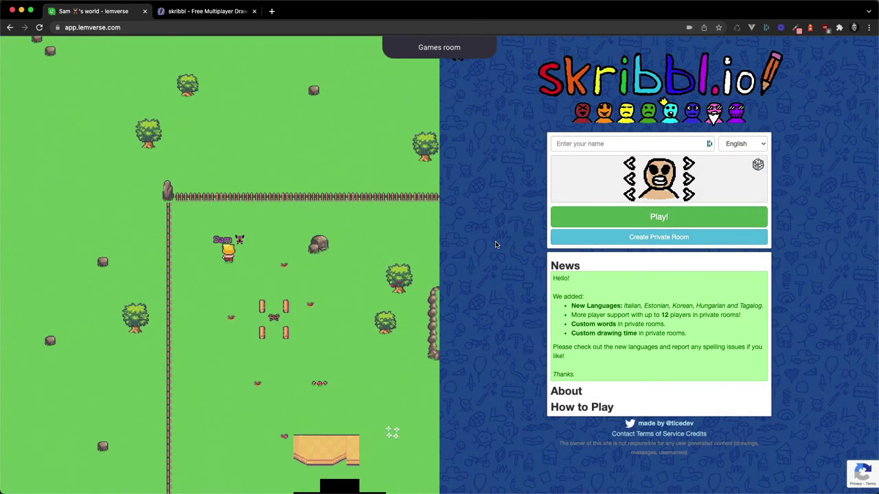
{"action": "left_click", "coordinate": [609, 144]}
{"action": "type", "text": "sam"}
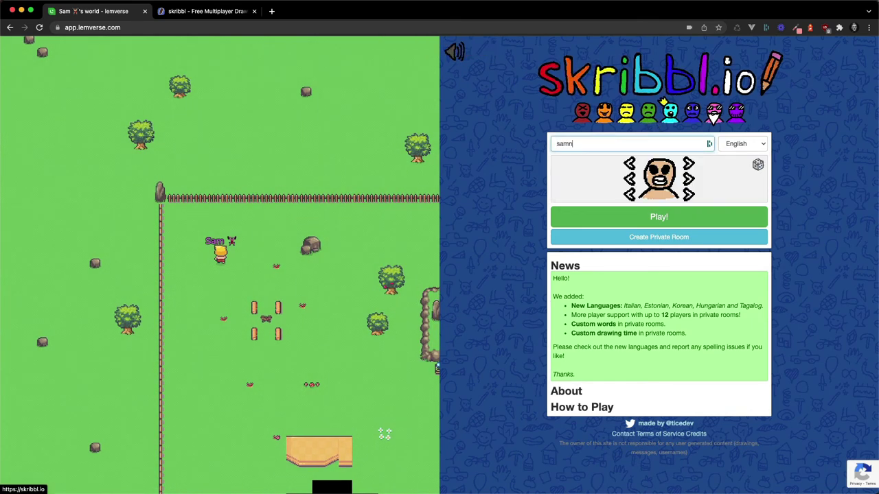
{"action": "left_click", "coordinate": [682, 218]}
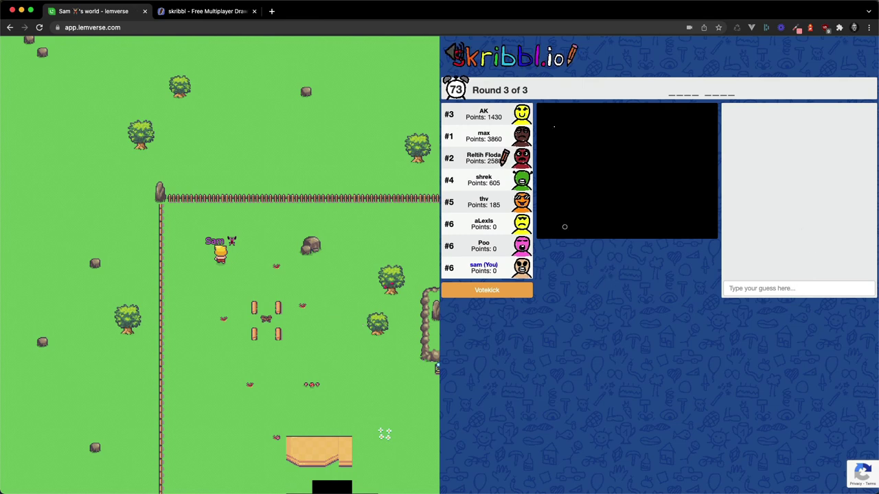
- Leave the Games room zone and walk the avatar to the lawn above the sand-coloured platform
{"action": "key", "text": "Down"}
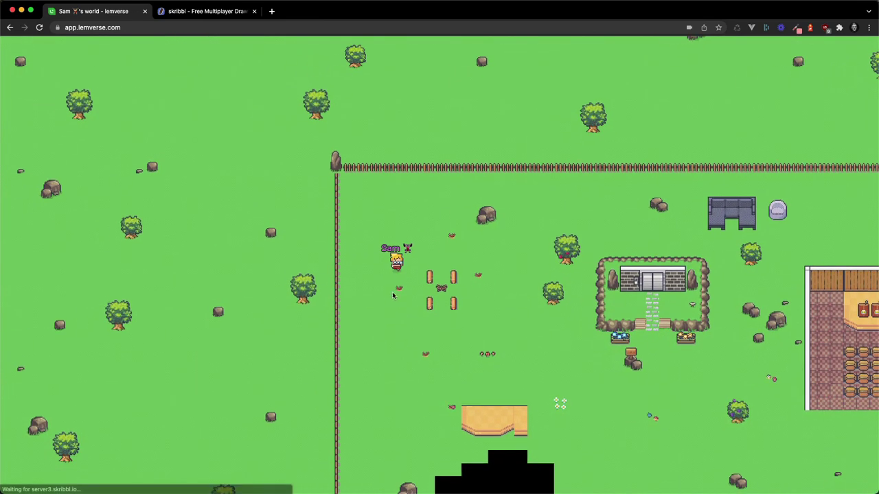
{"action": "key", "text": "Right"}
{"action": "key", "text": "Right"}
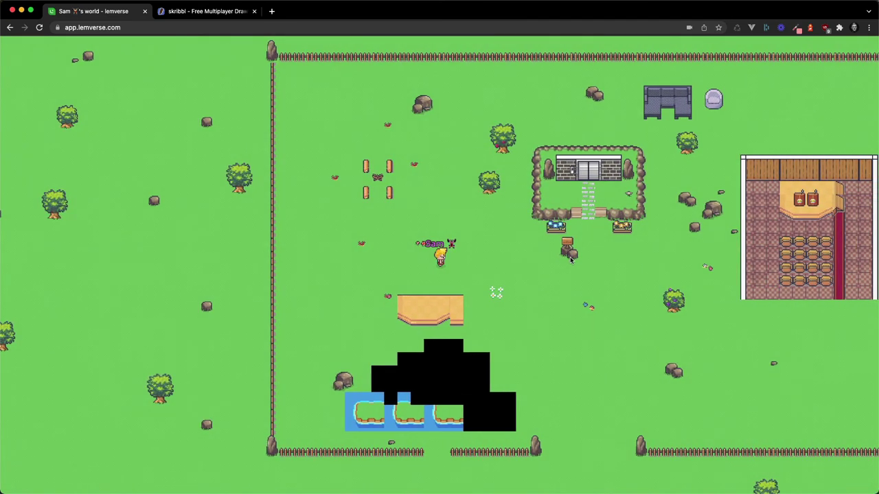
{"action": "key", "text": "e"}
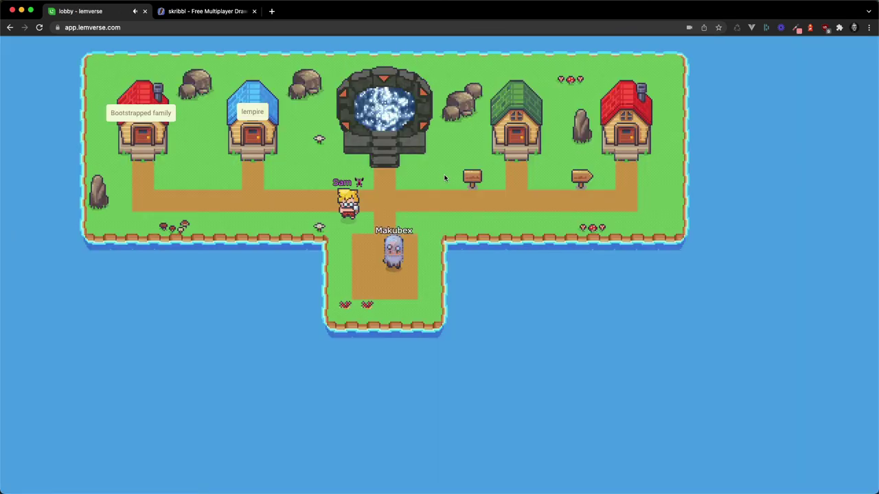
- Walk the avatar into the lobby's central portal and browse the list of available levels
{"action": "key", "text": "Right"}
{"action": "key", "text": "Up"}
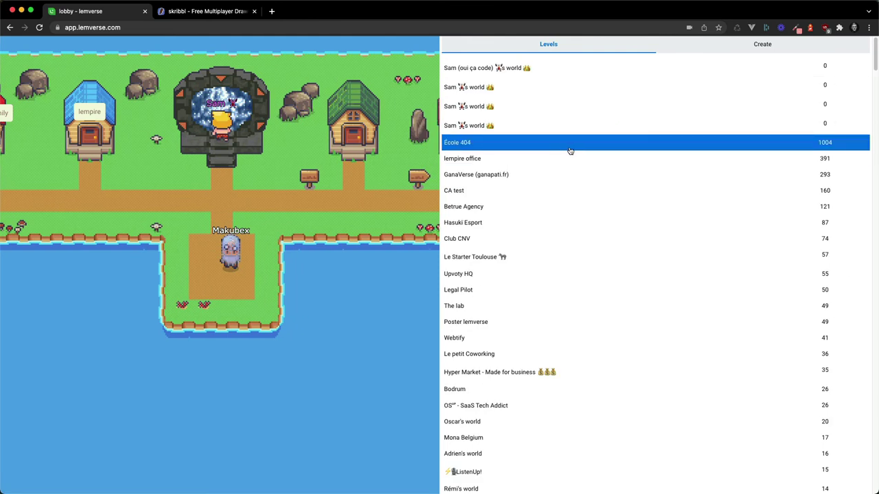
{"action": "scroll", "coordinate": [594, 172], "scroll_direction": "down", "scroll_amount": 15}
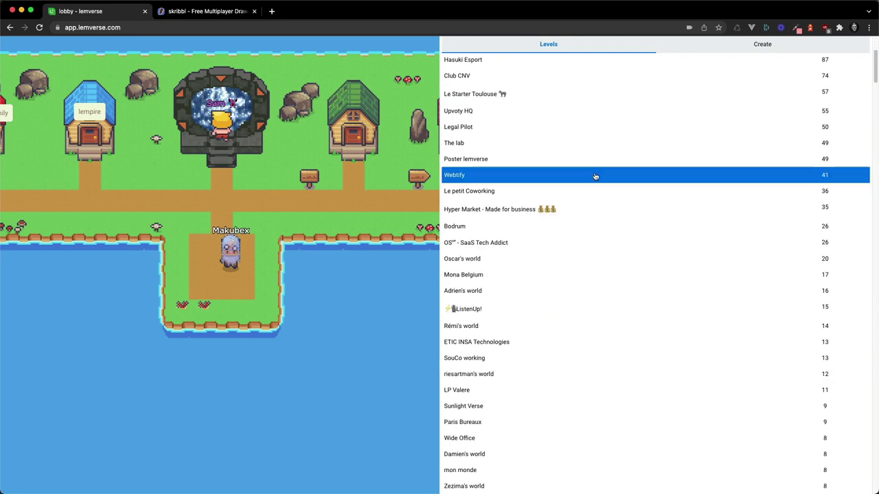
{"action": "scroll", "coordinate": [595, 173], "scroll_direction": "down", "scroll_amount": 20}
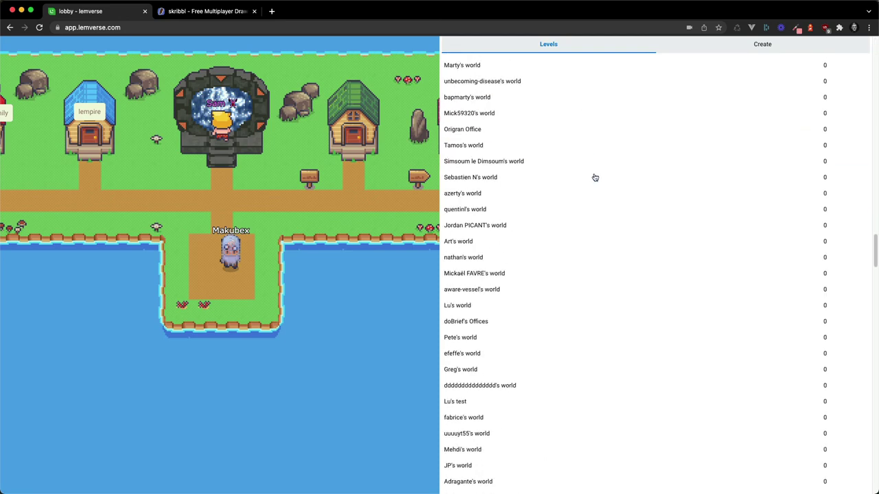
- Return to the start of the levels list and enter the GanaVerse (ganapati.fr) world
{"action": "scroll", "coordinate": [594, 177], "scroll_direction": "up", "scroll_amount": 20}
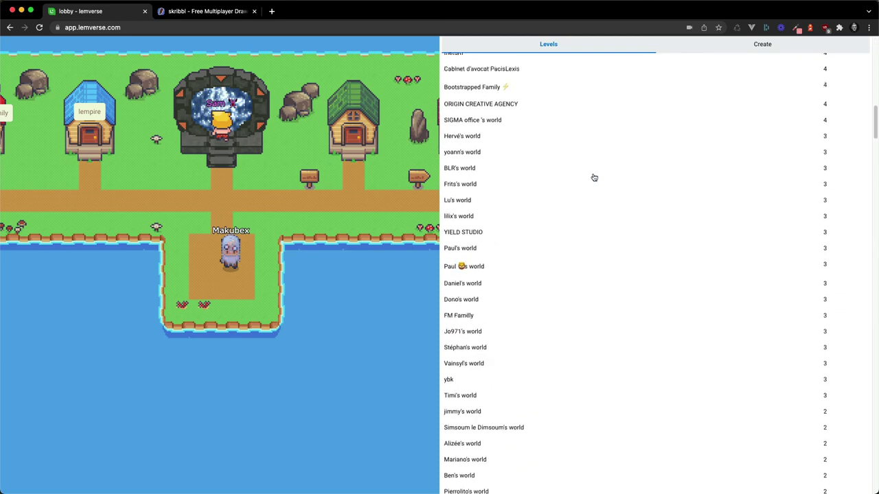
{"action": "scroll", "coordinate": [594, 175], "scroll_direction": "up", "scroll_amount": 3}
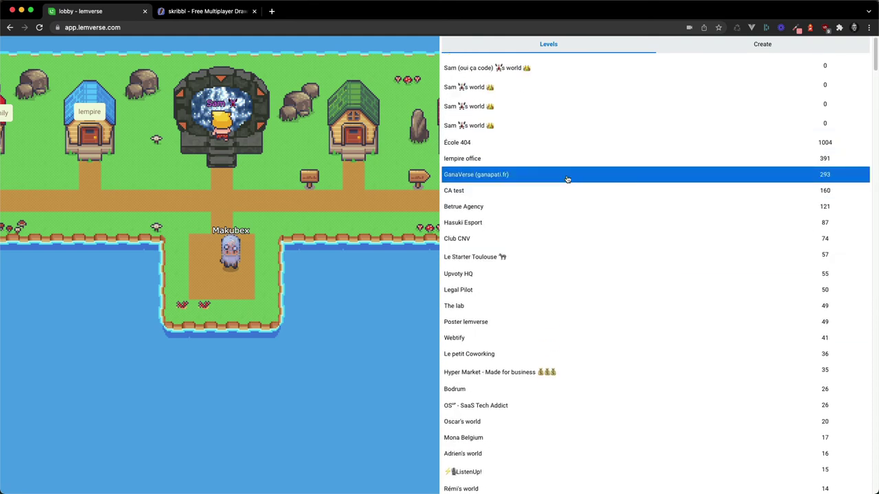
{"action": "left_click", "coordinate": [567, 179]}
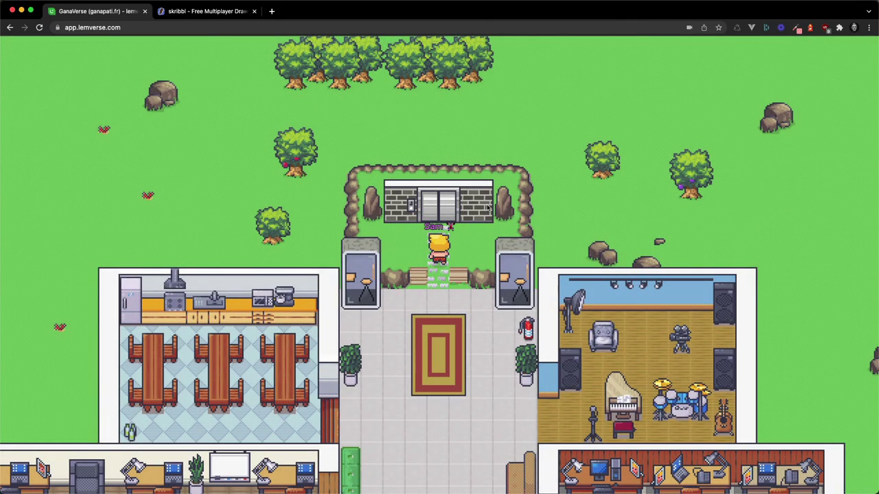
- Walk the avatar along GanaVerse's central corridor to view the surrounding offices, and return to the lobby
{"action": "key", "text": "Down"}
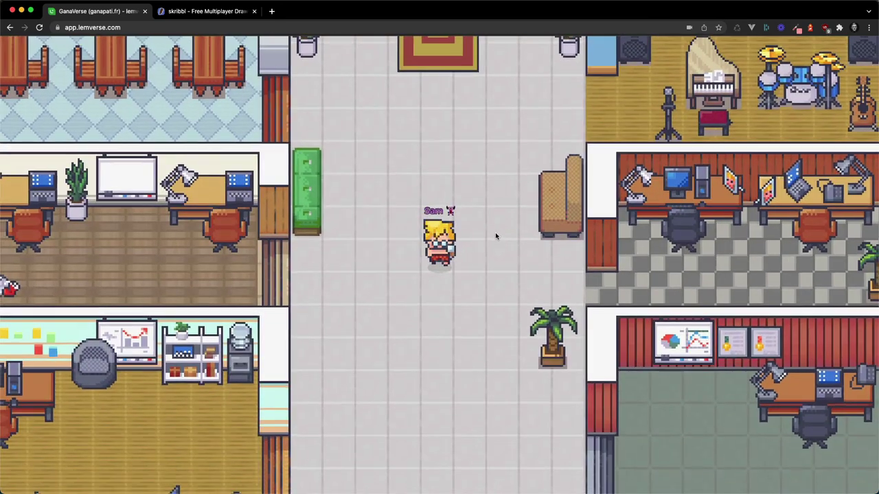
{"action": "scroll", "coordinate": [495, 235], "scroll_direction": "down", "scroll_amount": 5}
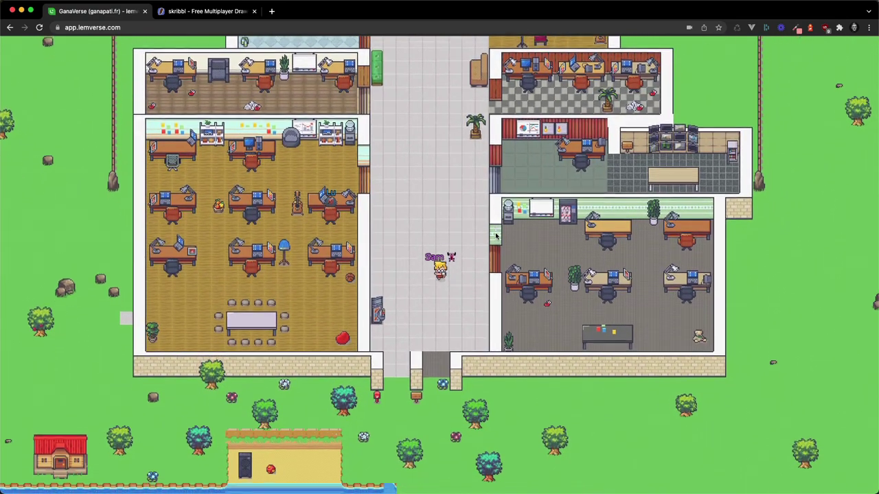
{"action": "key", "text": "Down"}
{"action": "key", "text": "Up"}
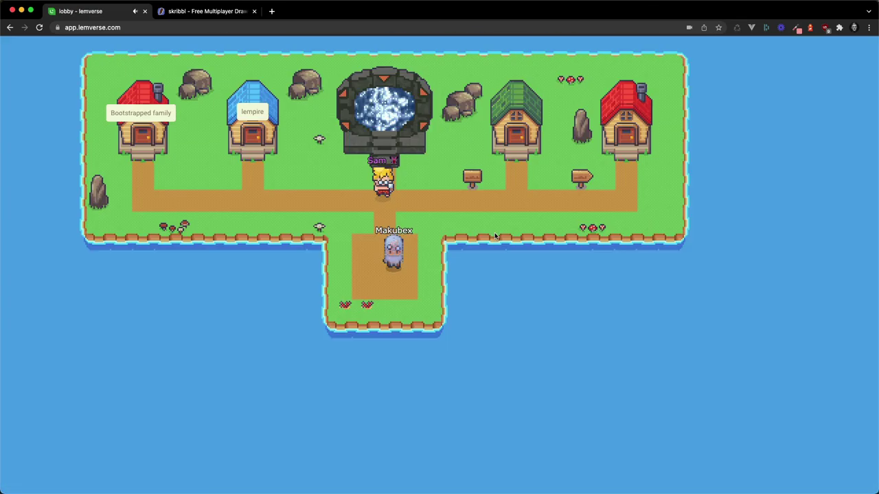